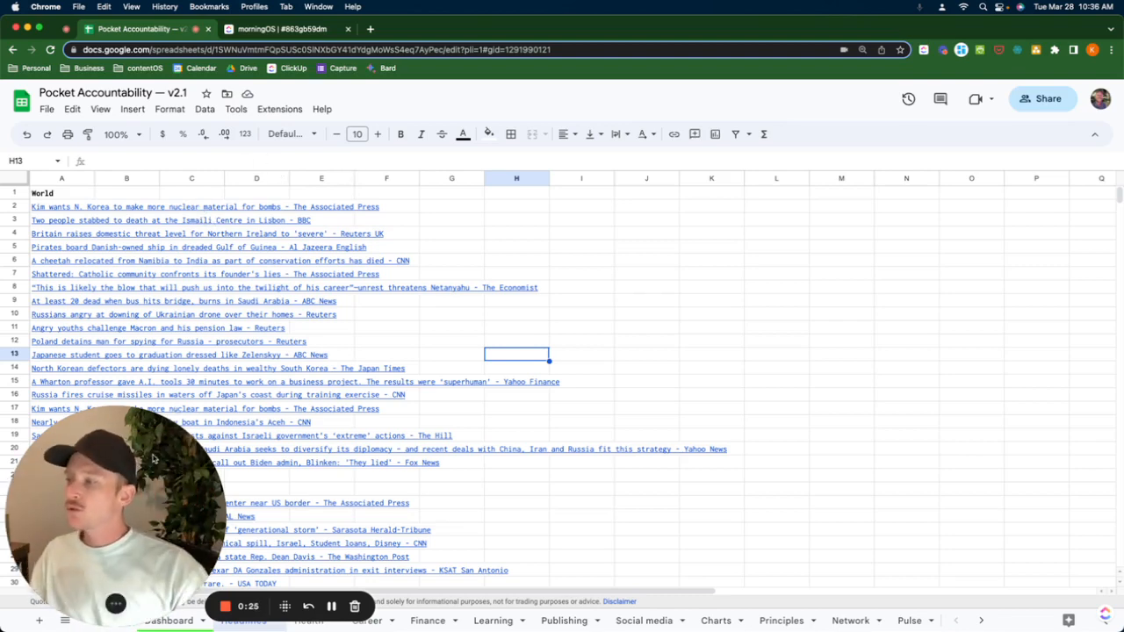
pyautogui.moveTo(159, 459); pyautogui.dragTo(926, 241)
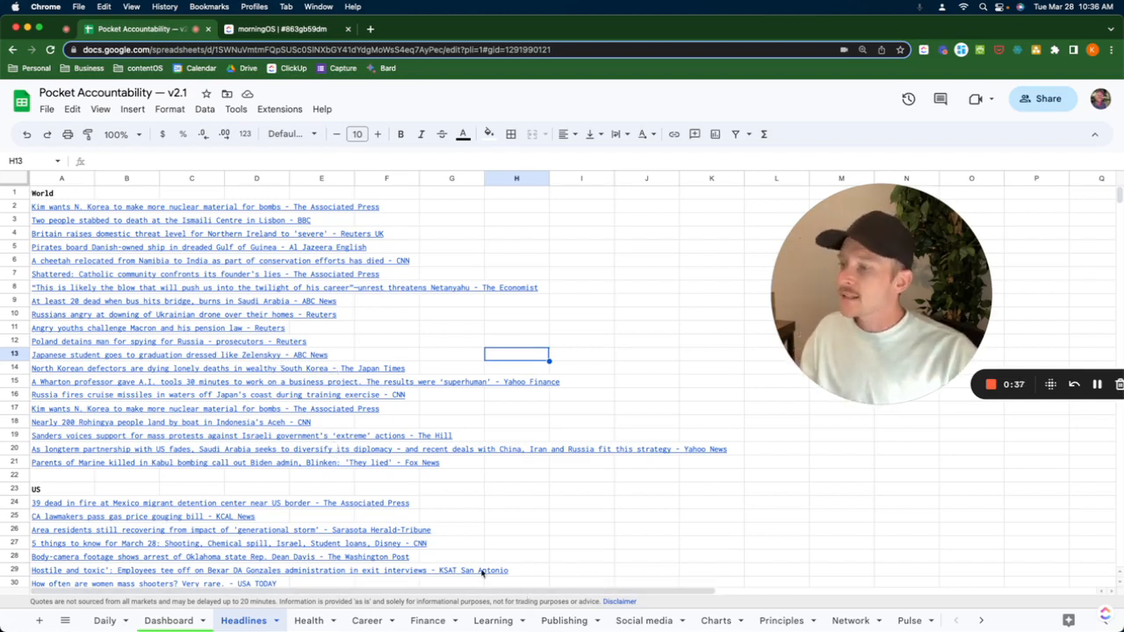
# - Examine the World and US headline lists on the Headlines sheet and preview the first US headline's link
pyautogui.click(69, 195)
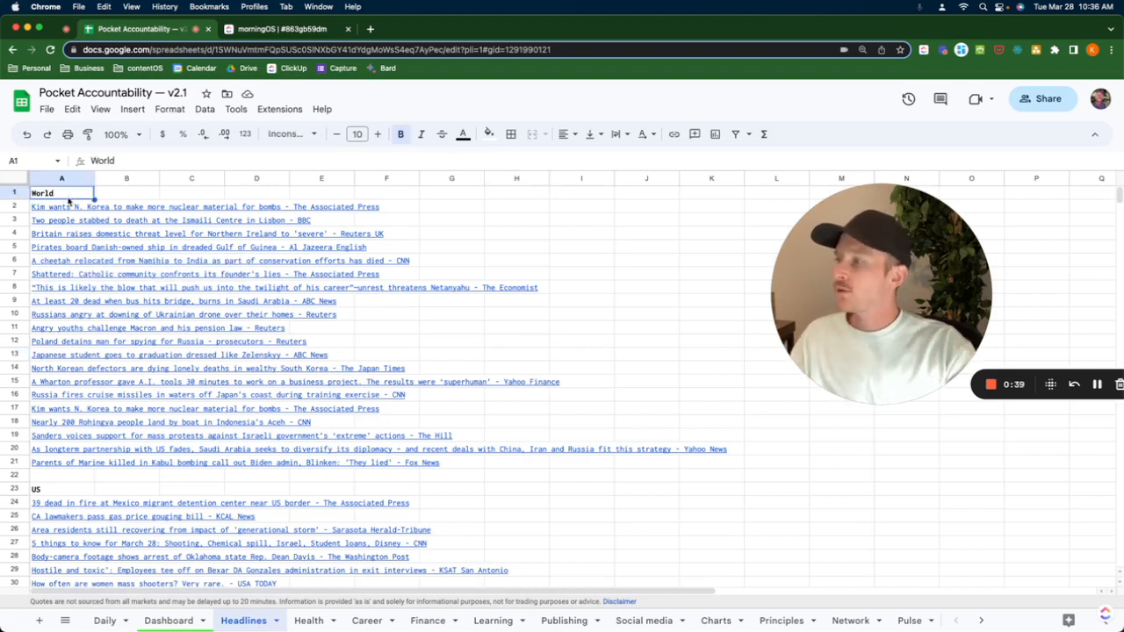
pyautogui.click(65, 490)
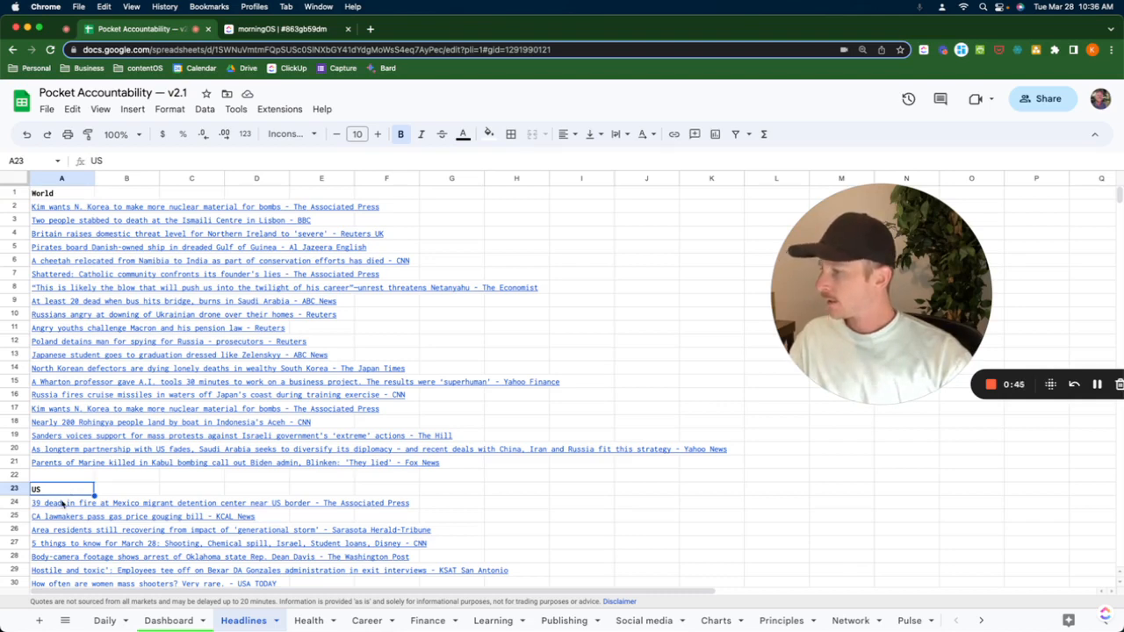
pyautogui.moveTo(61, 503)
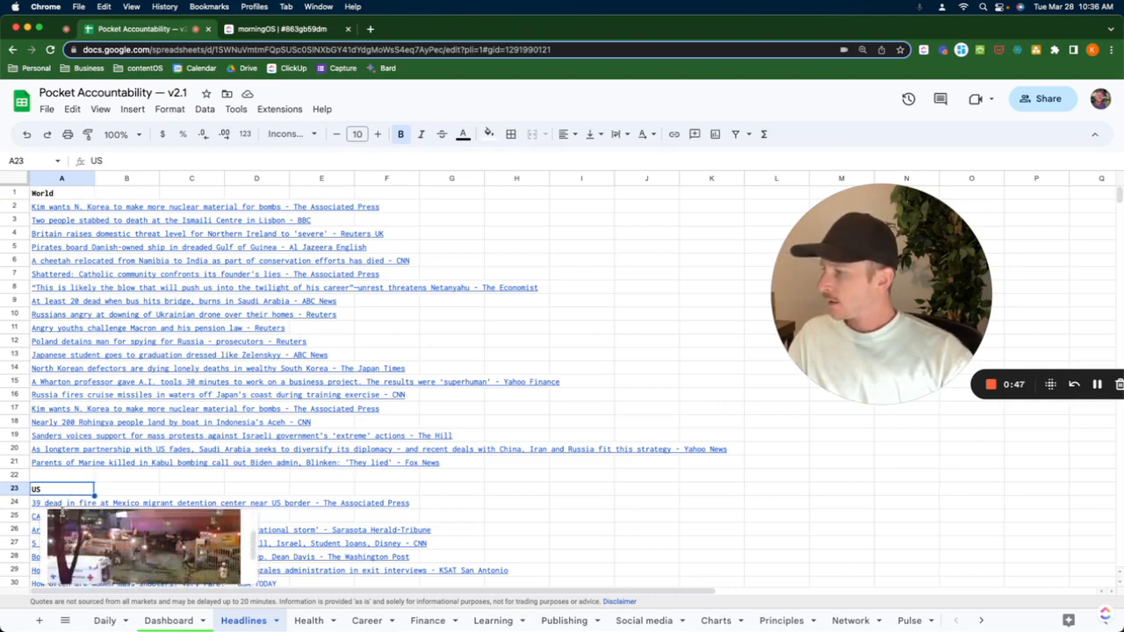
pyautogui.scroll(-3, 136, 344)
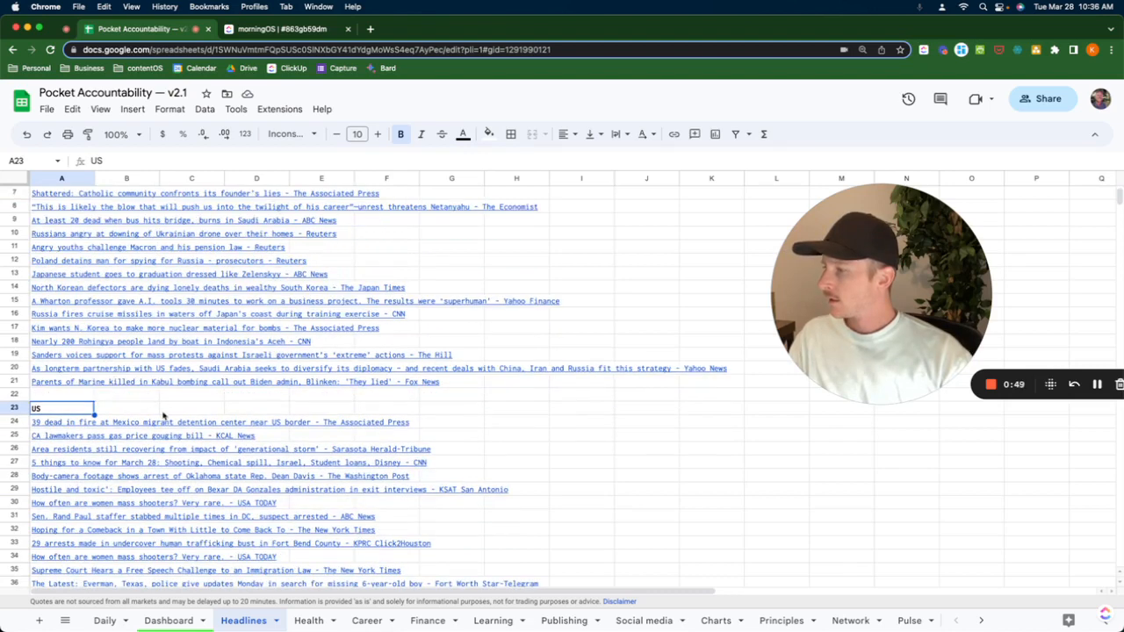
pyautogui.click(164, 412)
pyautogui.moveTo(61, 424)
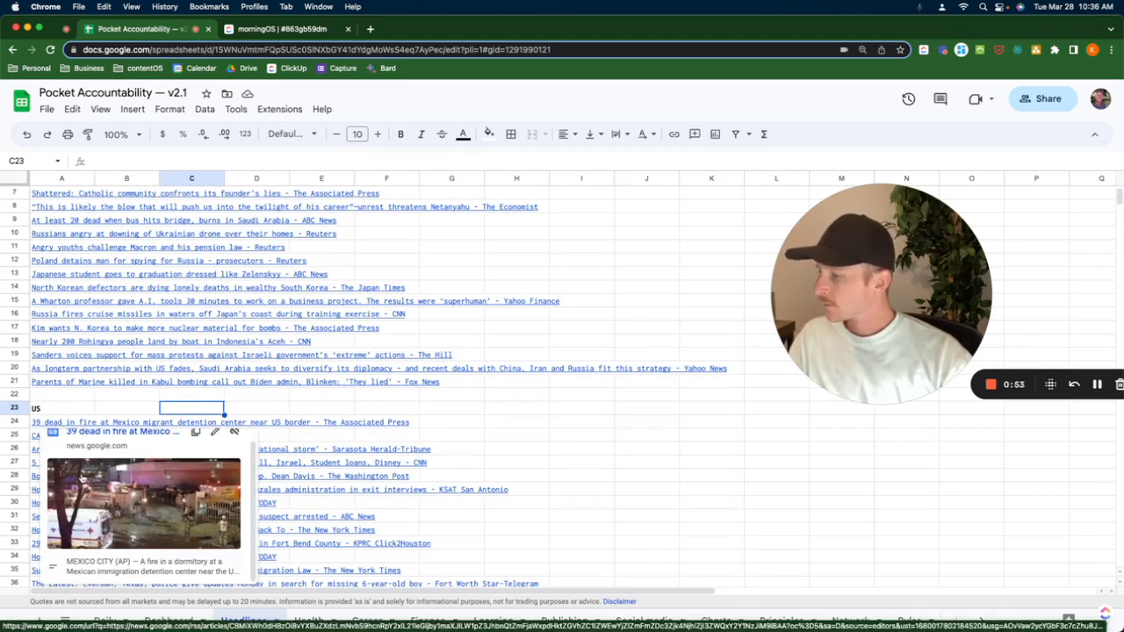
pyautogui.click(685, 477)
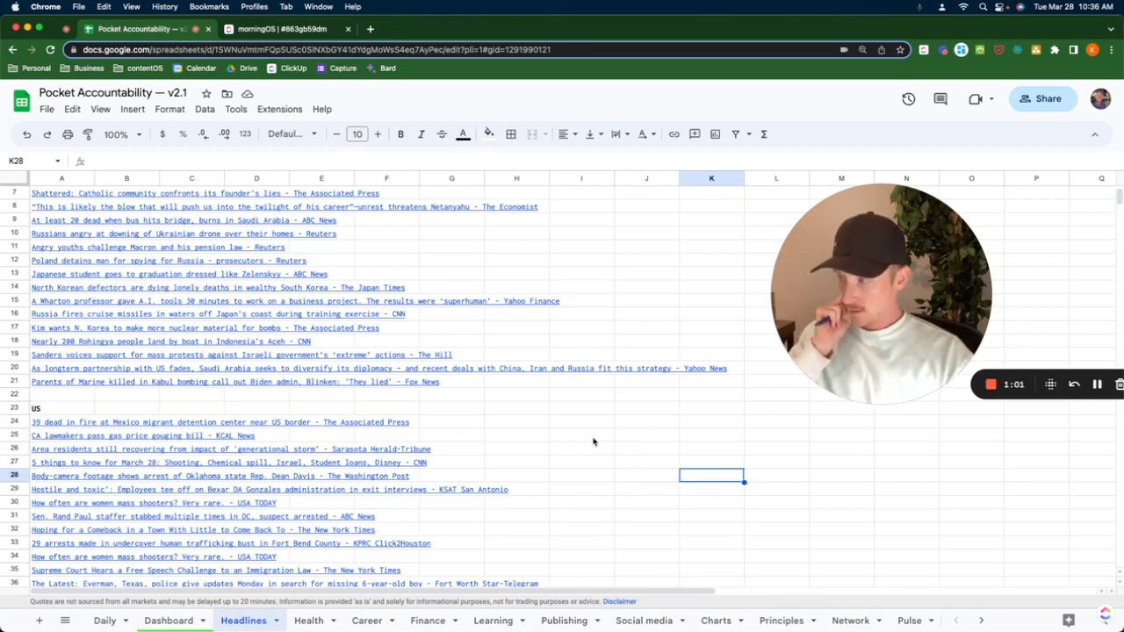
pyautogui.scroll(2, 586, 439)
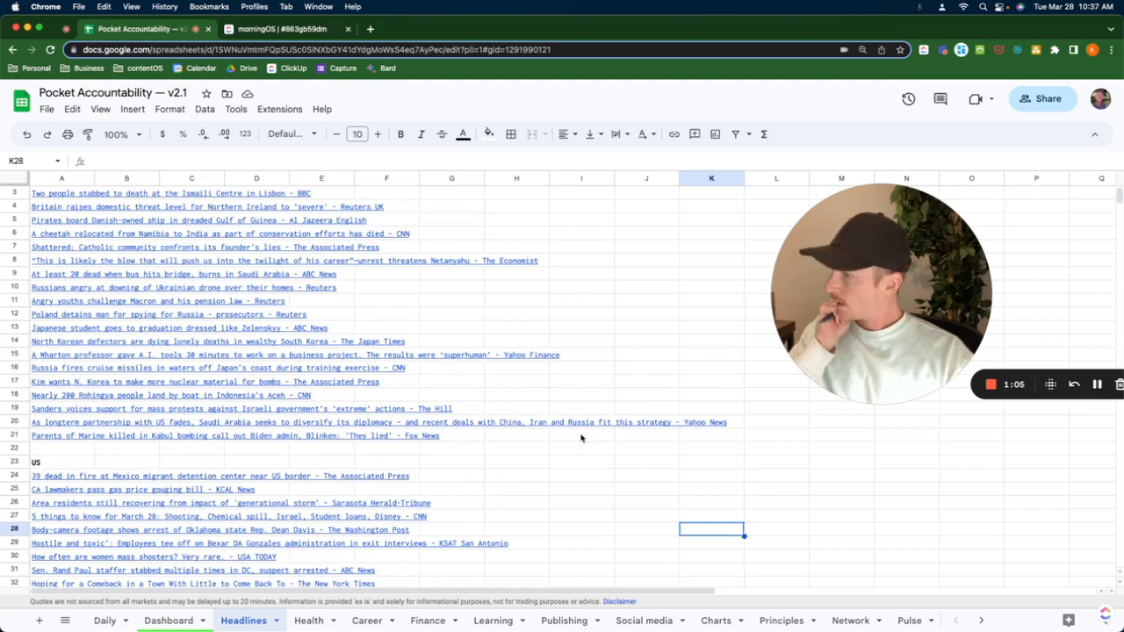
pyautogui.scroll(1, 581, 437)
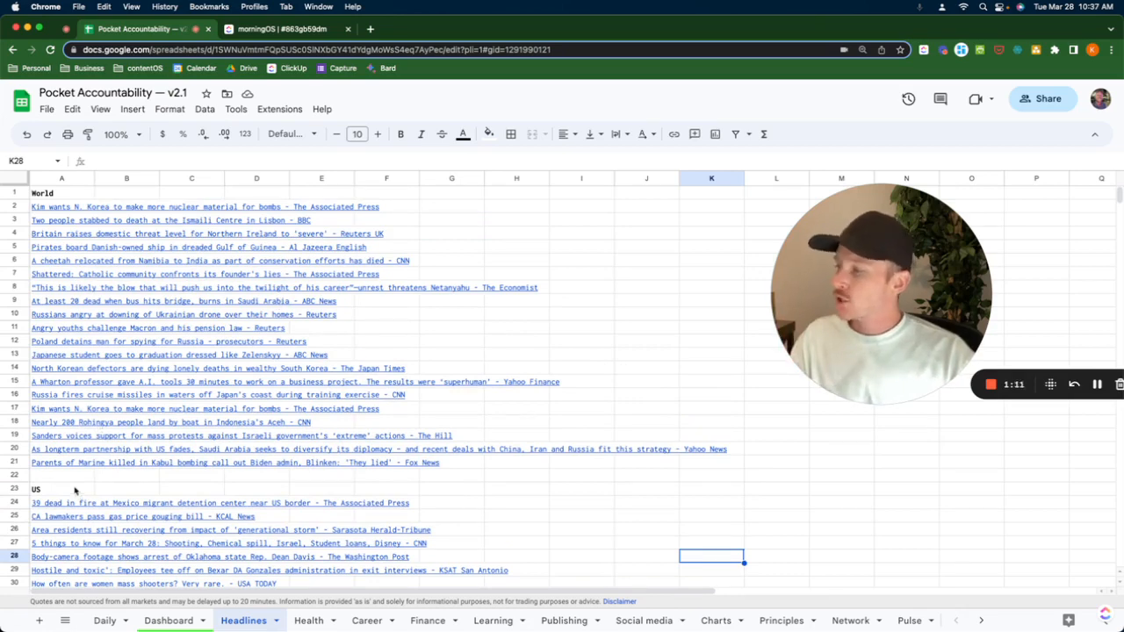
pyautogui.moveTo(74, 505)
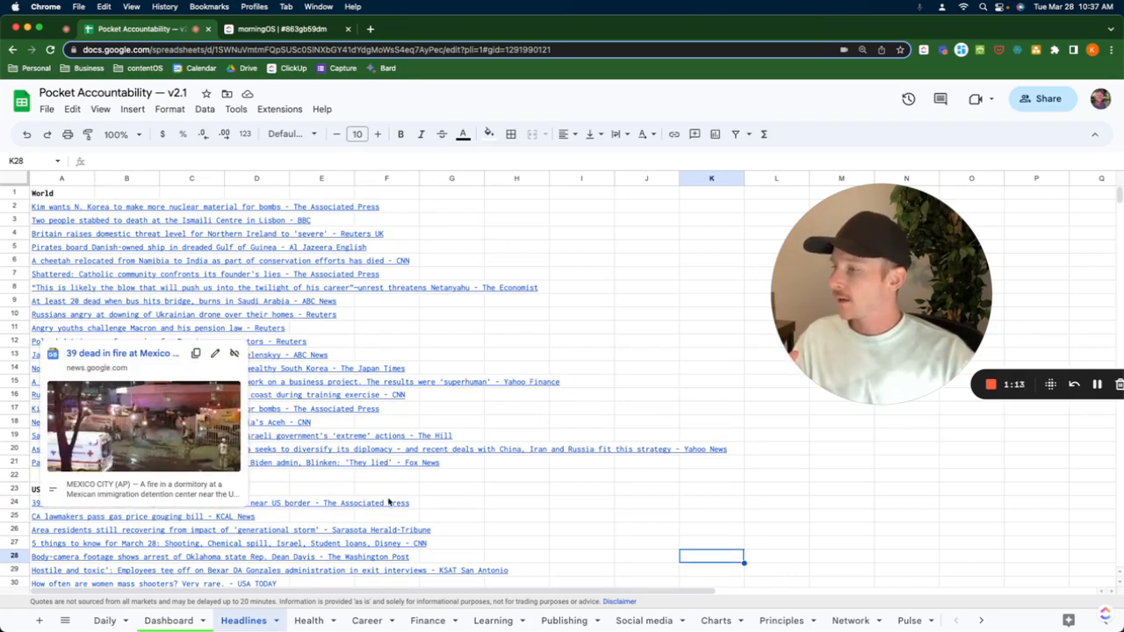
pyautogui.click(517, 489)
pyautogui.click(87, 490)
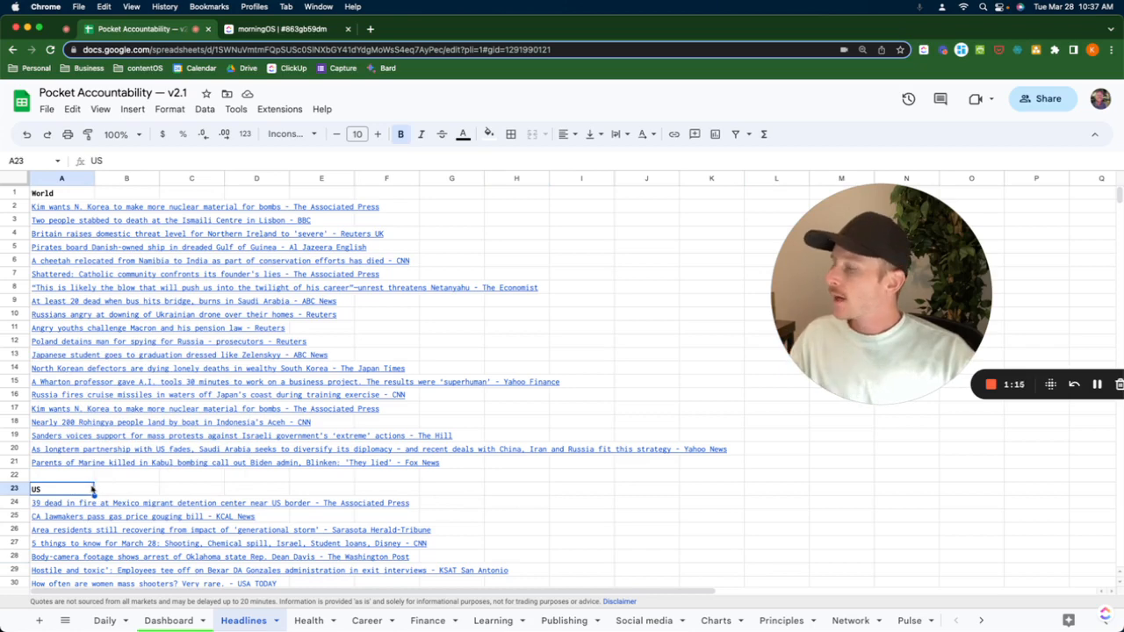
# - Inspect the formula in cell A2 under World and create a blank Google Docs document through doc.new
pyautogui.click(92, 206)
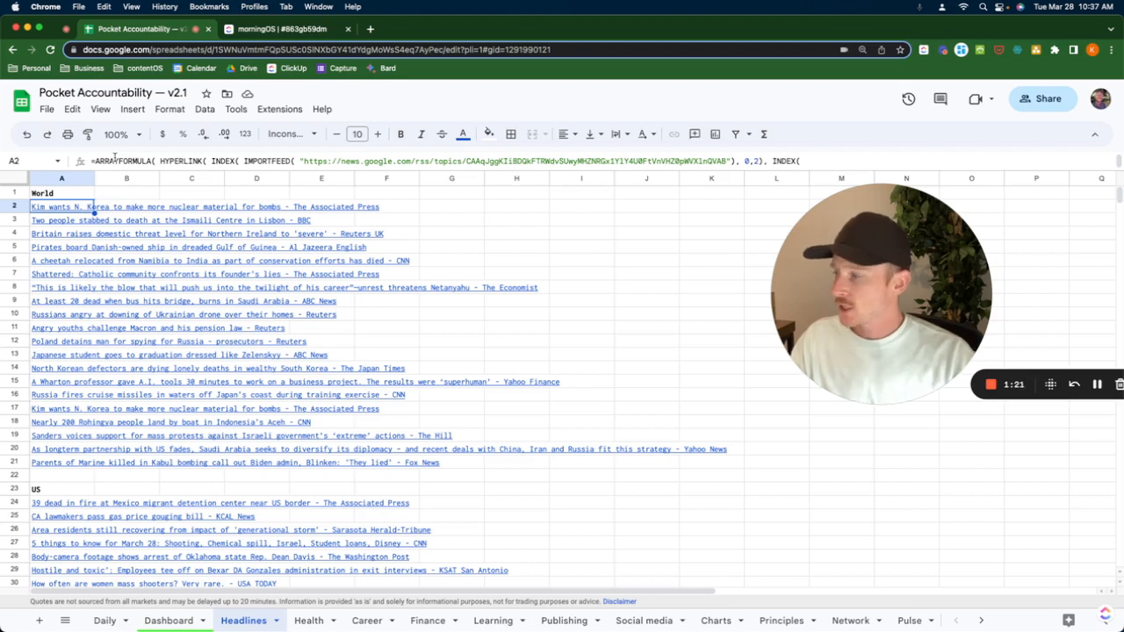
pyautogui.click(371, 30)
pyautogui.write('doc.new')
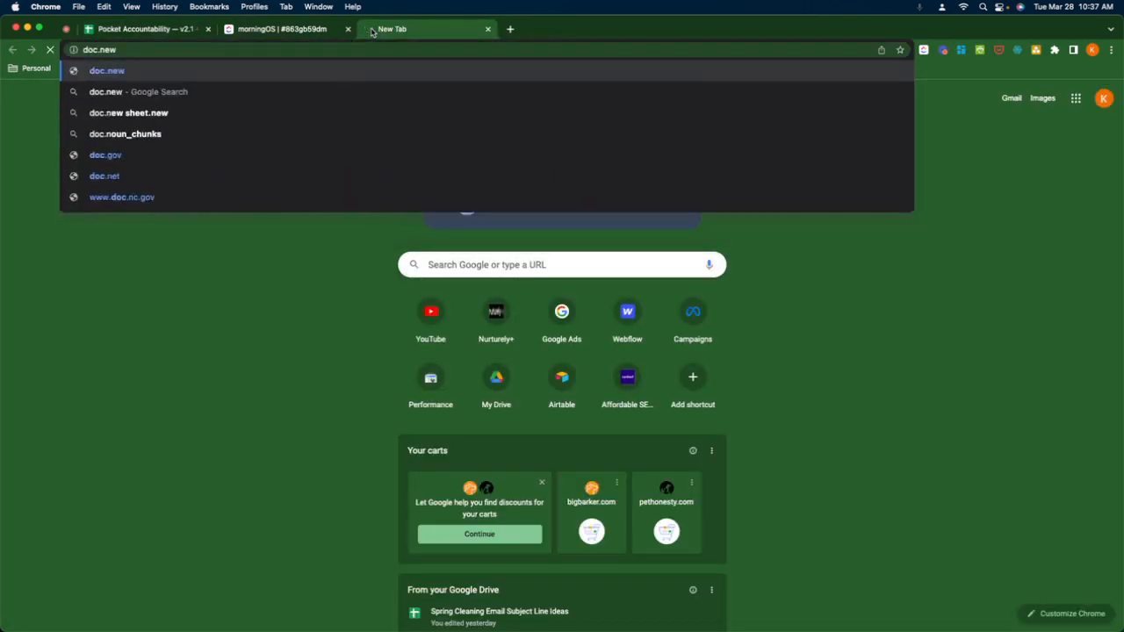
# - Copy the whole ARRAYFORMULA formula from cell A2 of the Headlines sheet into the blank document
pyautogui.click(128, 33)
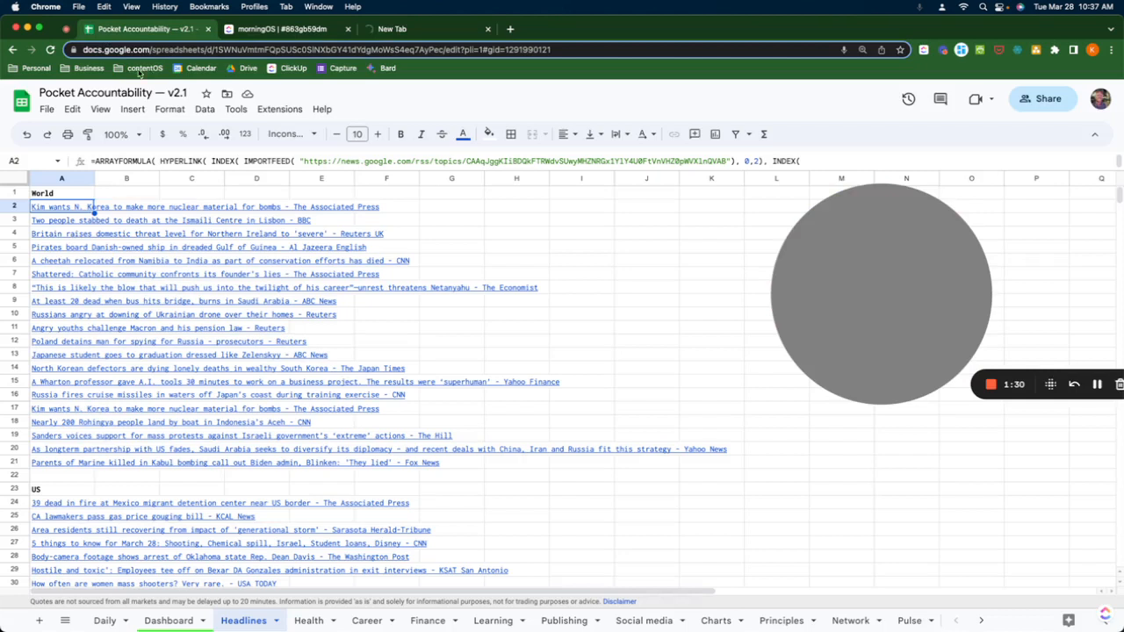
pyautogui.doubleClick(74, 203)
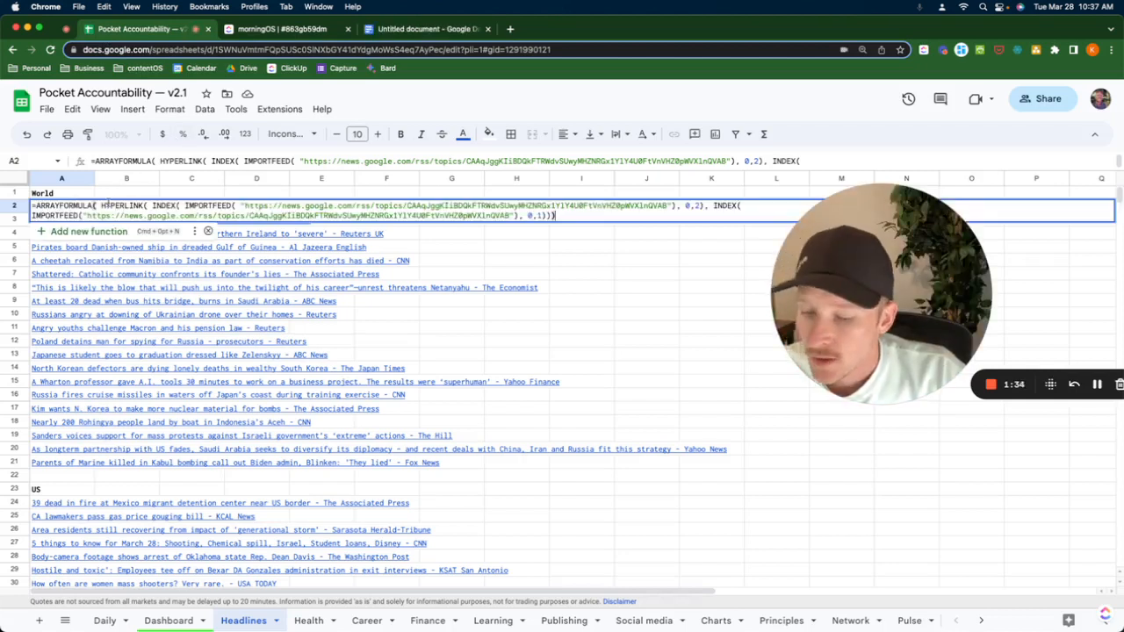
pyautogui.press('super+a')
pyautogui.click(436, 29)
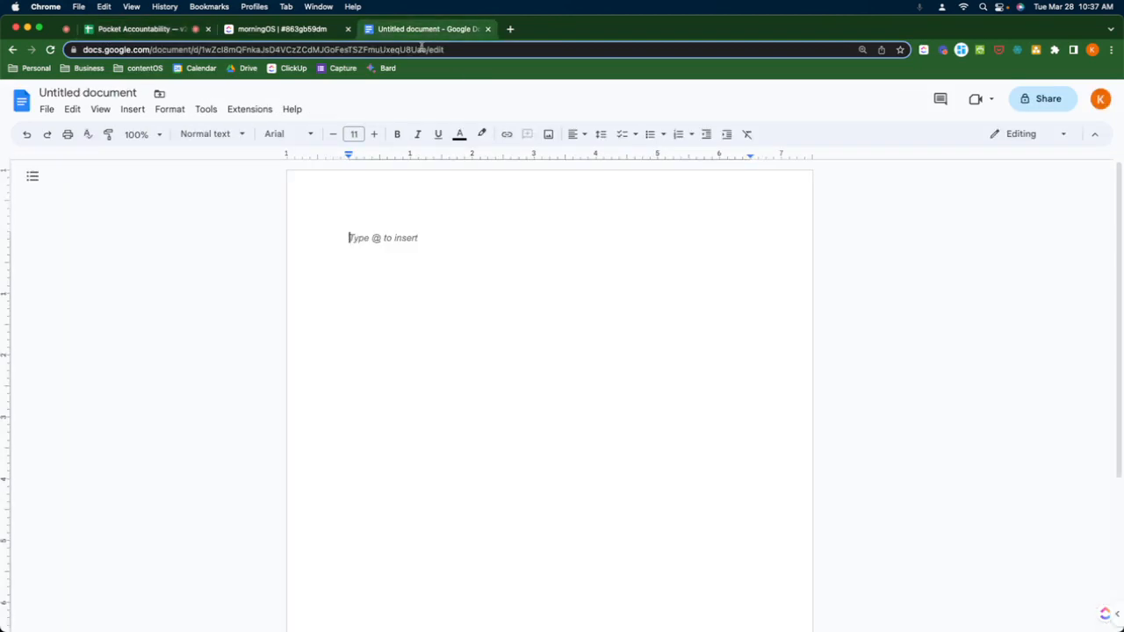
pyautogui.write('=ARRAYFORMULA( HYPERLINK( INDEX( IMPORTFEED( "https://news.google.com/rss/topics/CAAqJggKIiBDQkFTRWdvSUwyMHZNRGx1YlY4U0FtVnVHZ0pWVXlnQVAB"), 0,2), INDEX( IMPORTFEED("https://news.google.com/rss/topics/CAAqJggKIiBDQkFTRWdvSUwyMHZNRGx1YlY4U0FtVnVHZ0pWVXlnQVAB"), 0,1)))')
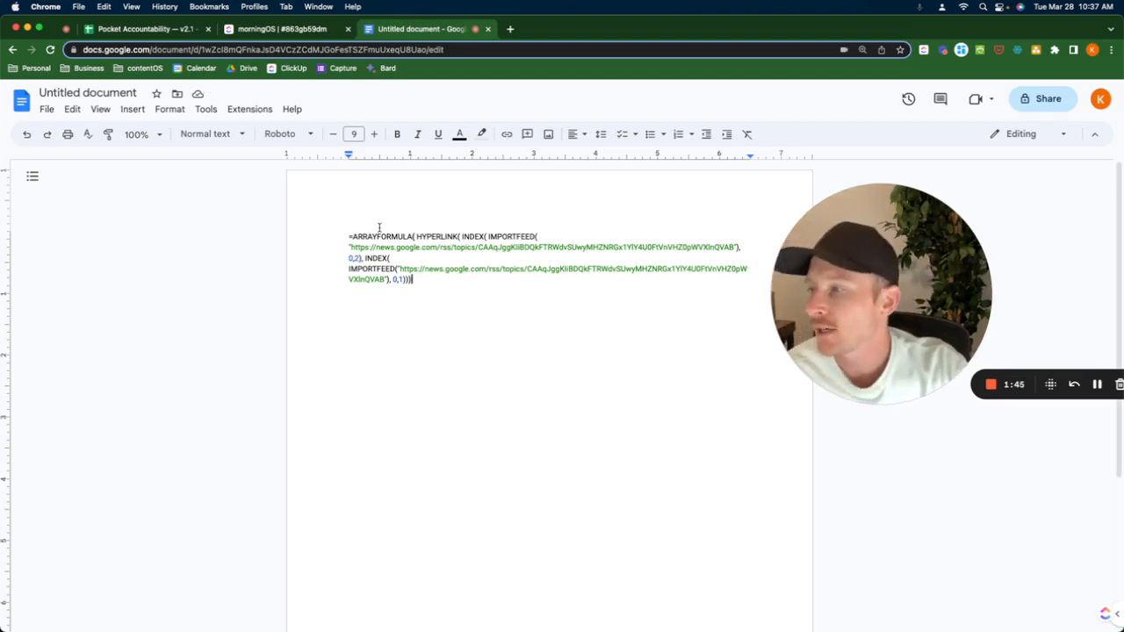
# - Open Google News at news.google.com in a separate browser tab
pyautogui.click(509, 28)
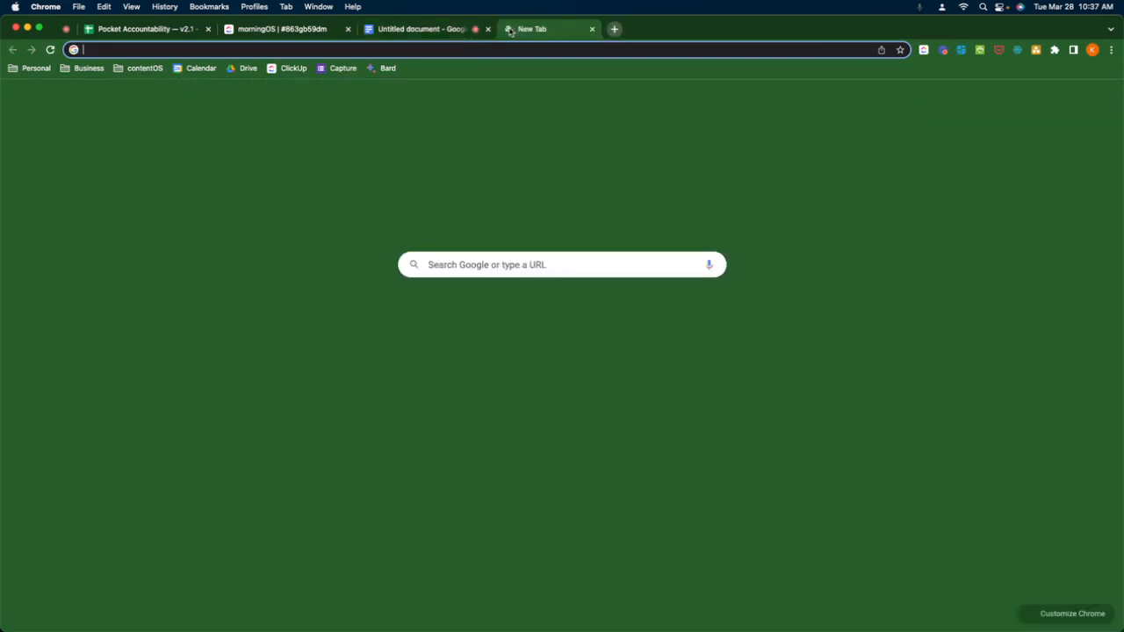
pyautogui.write('news.google.com')
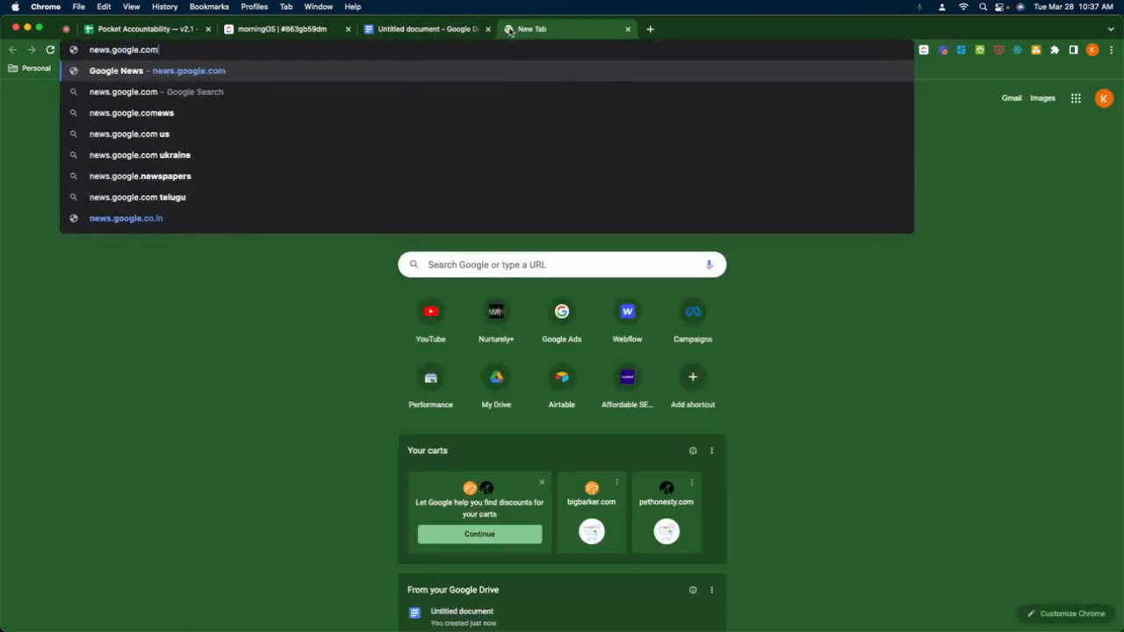
pyautogui.press('Return')
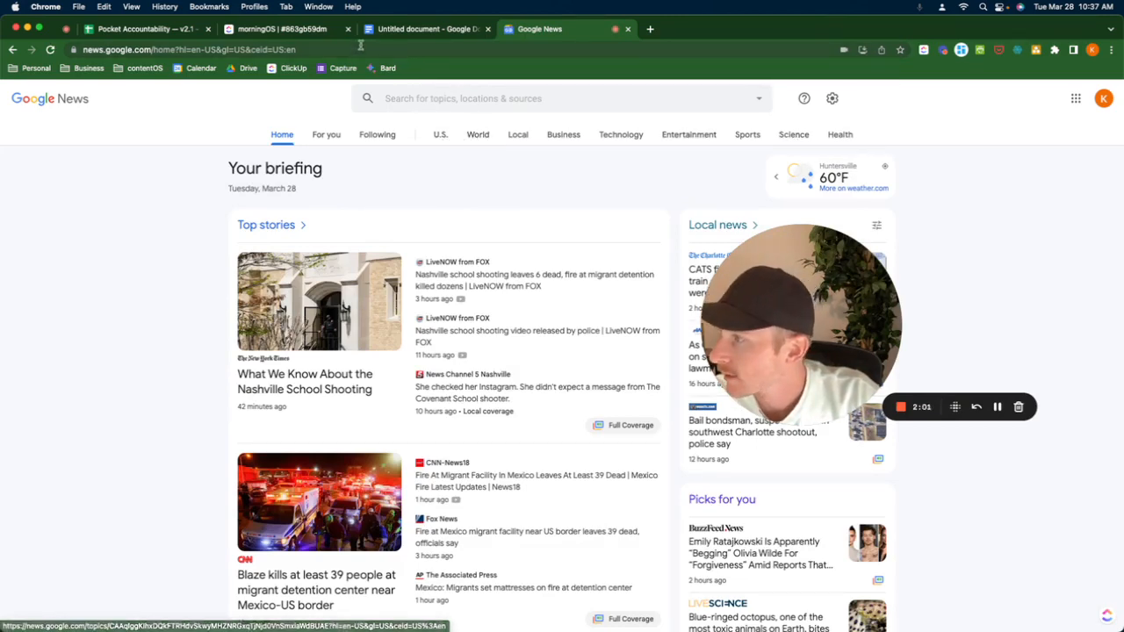
# - Return to the formula in the untitled document and highlight the topic ID in its first feed URL
pyautogui.hotkey('ctrl', 'shift', 'Tab')
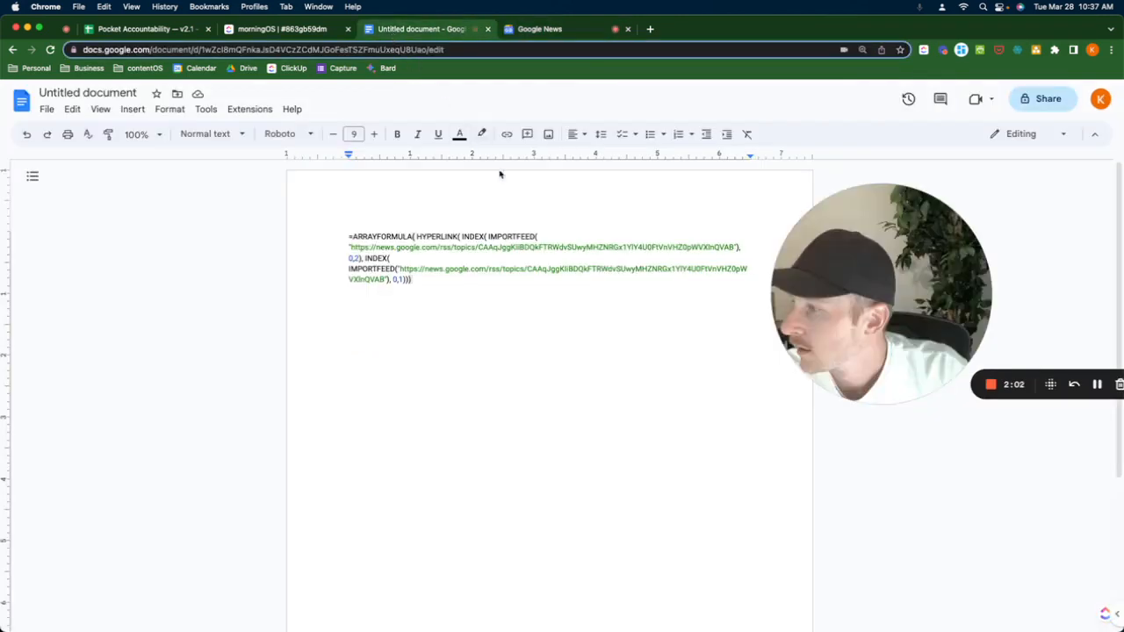
pyautogui.click(165, 30)
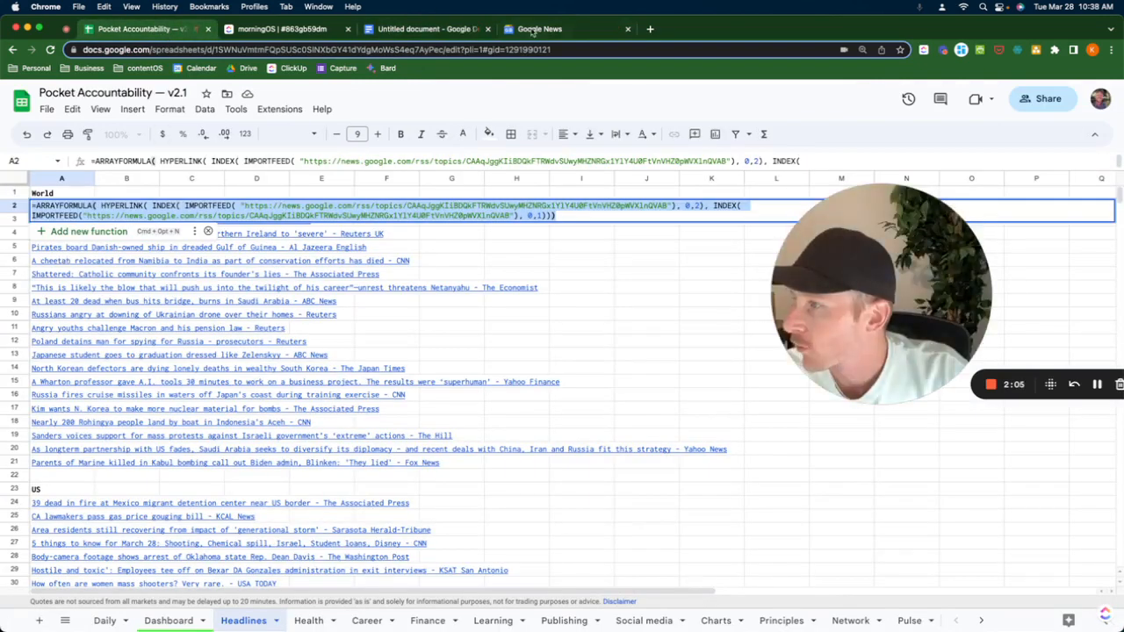
pyautogui.click(409, 32)
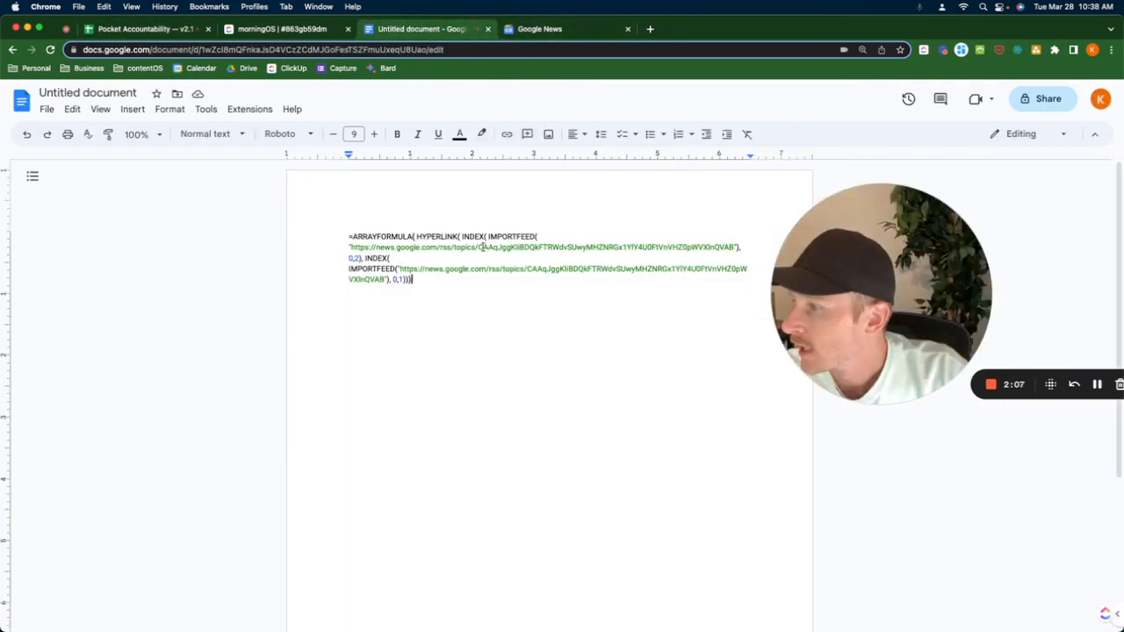
pyautogui.moveTo(494, 247); pyautogui.dragTo(736, 247)
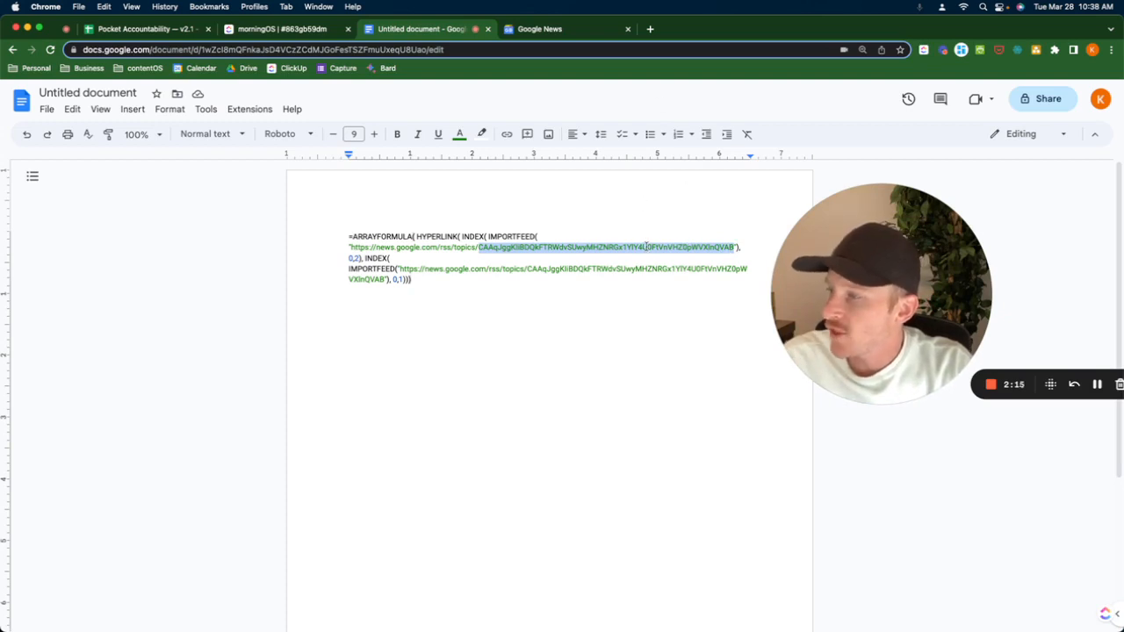
# - Open the World section of Google News in its own browser tab and select the topic ID in its web address
pyautogui.click(538, 33)
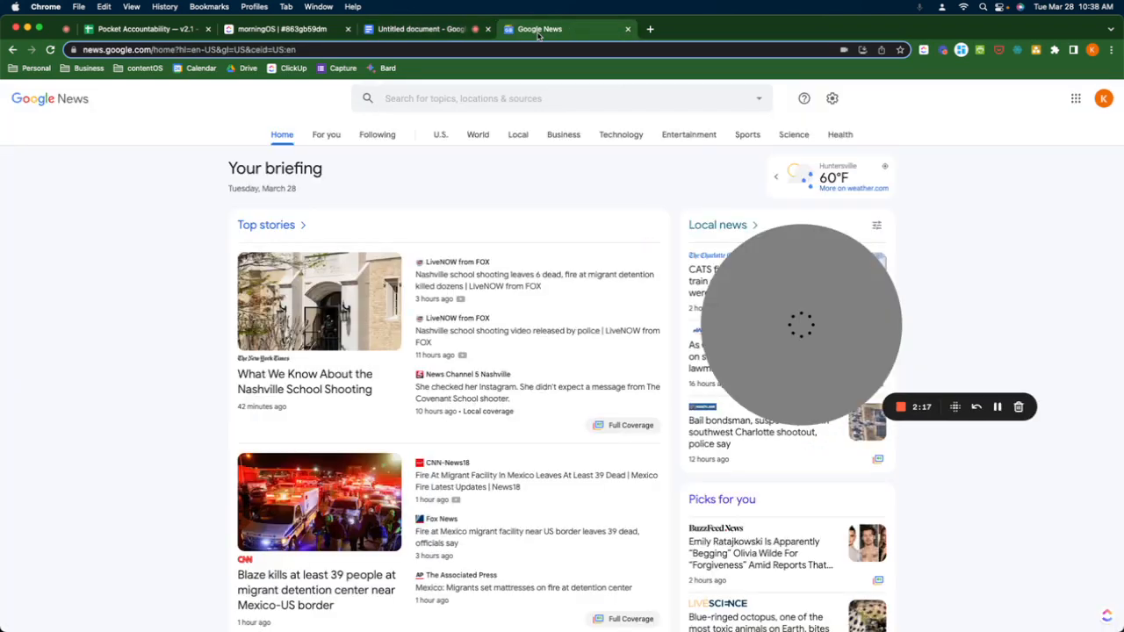
pyautogui.rightClick(480, 137)
pyautogui.click(496, 138)
pyautogui.click(689, 30)
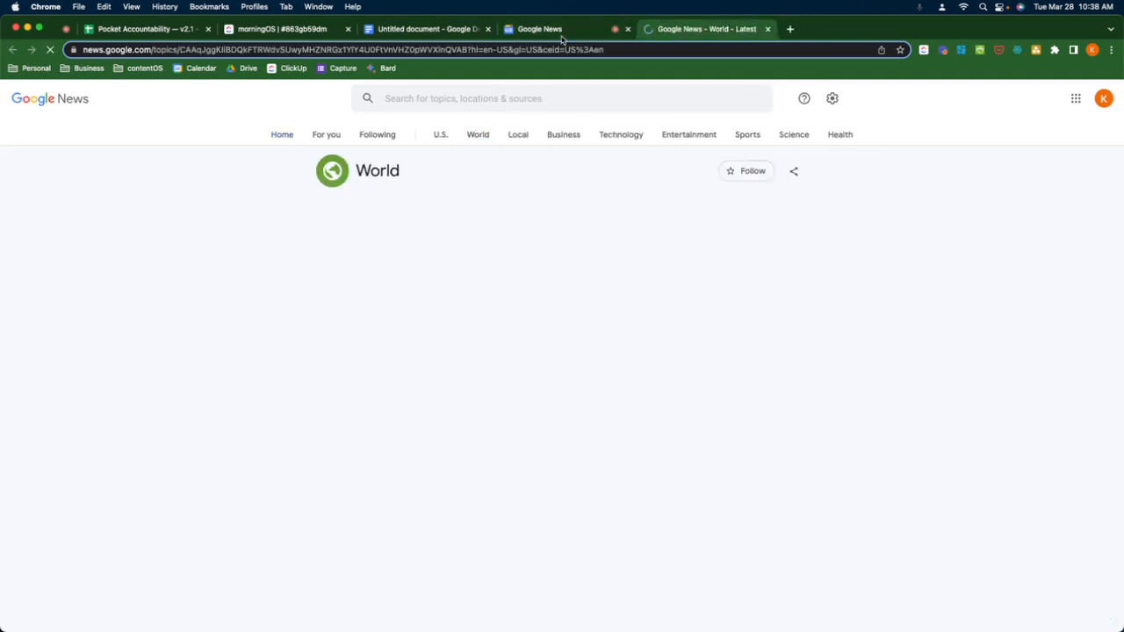
pyautogui.moveTo(179, 50); pyautogui.dragTo(466, 48)
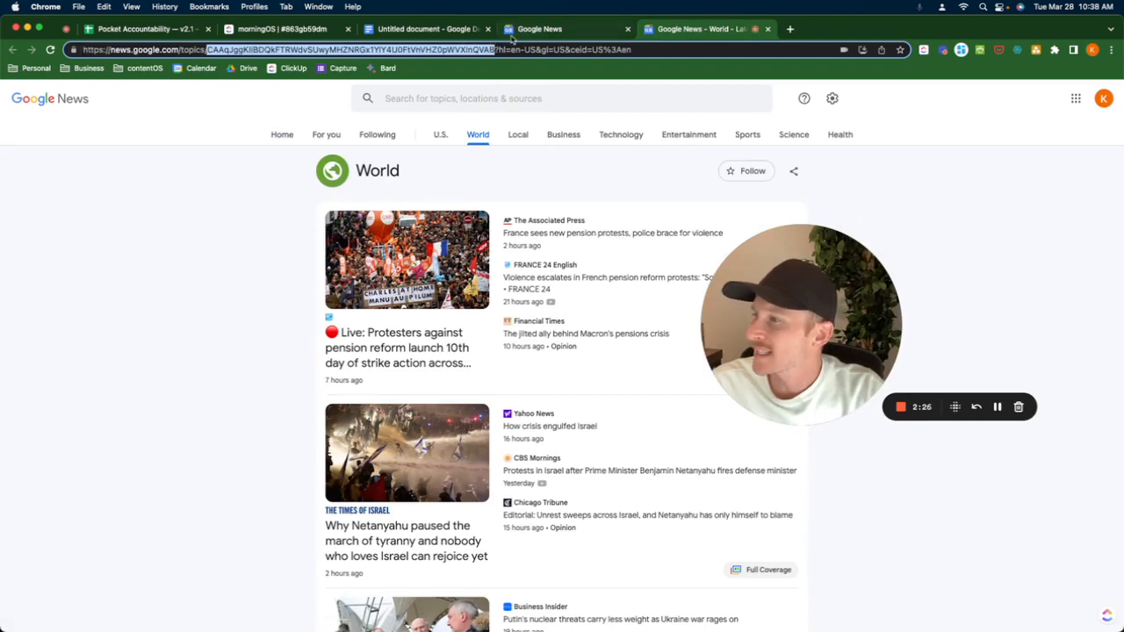
# - Compare the feed URL in cell A24's formula under US with the web address of the U.S. section on Google News
pyautogui.click(141, 29)
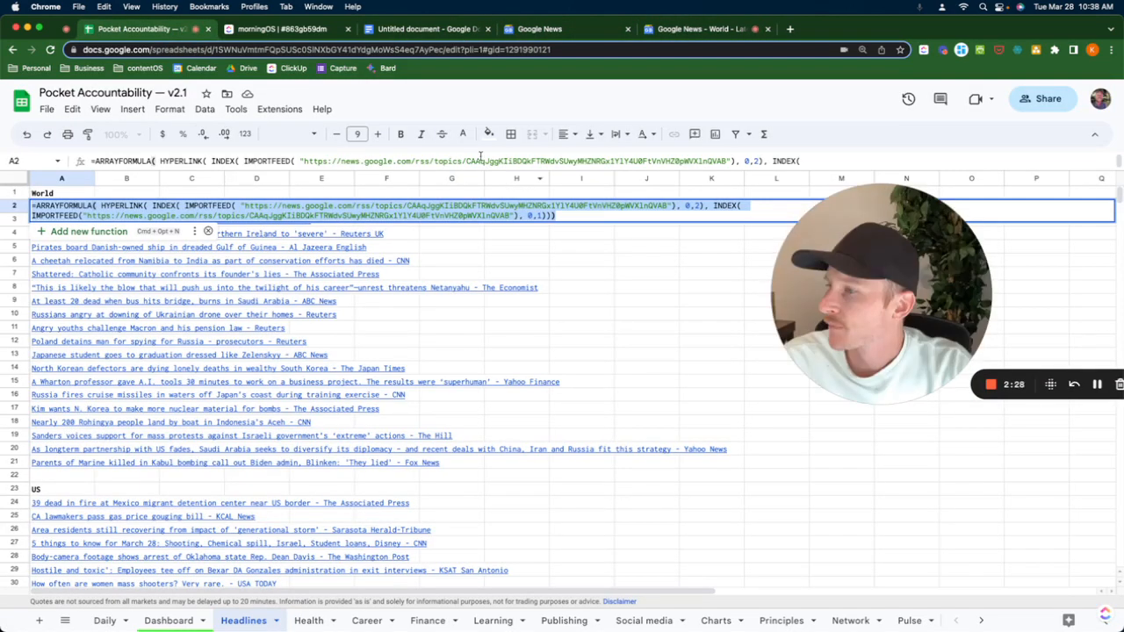
pyautogui.click(65, 502)
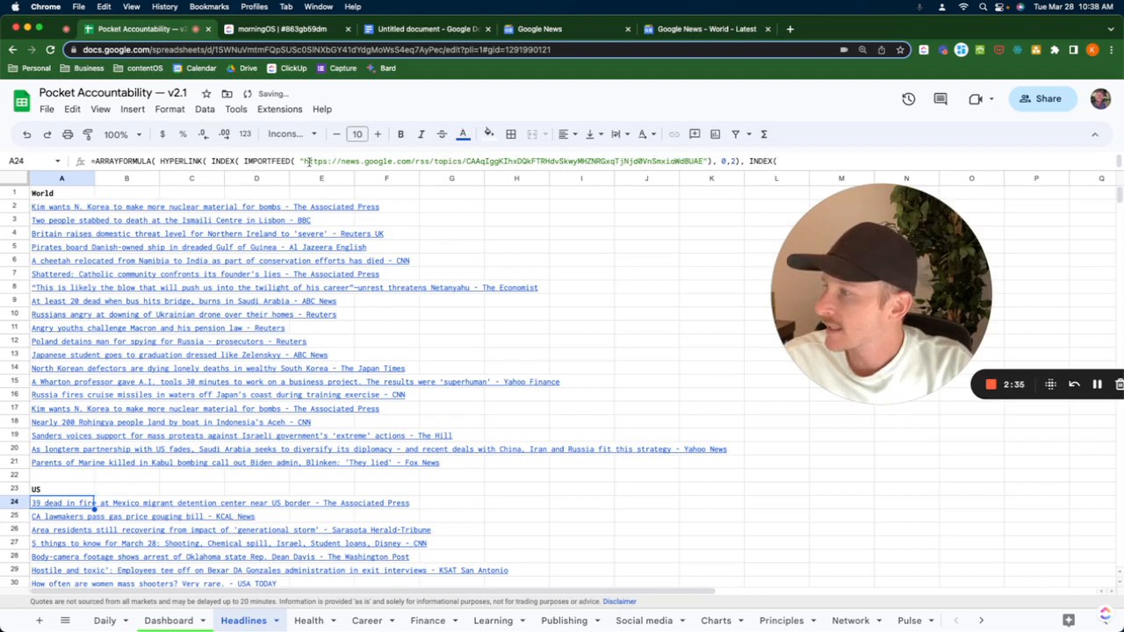
pyautogui.moveTo(303, 160); pyautogui.dragTo(471, 161)
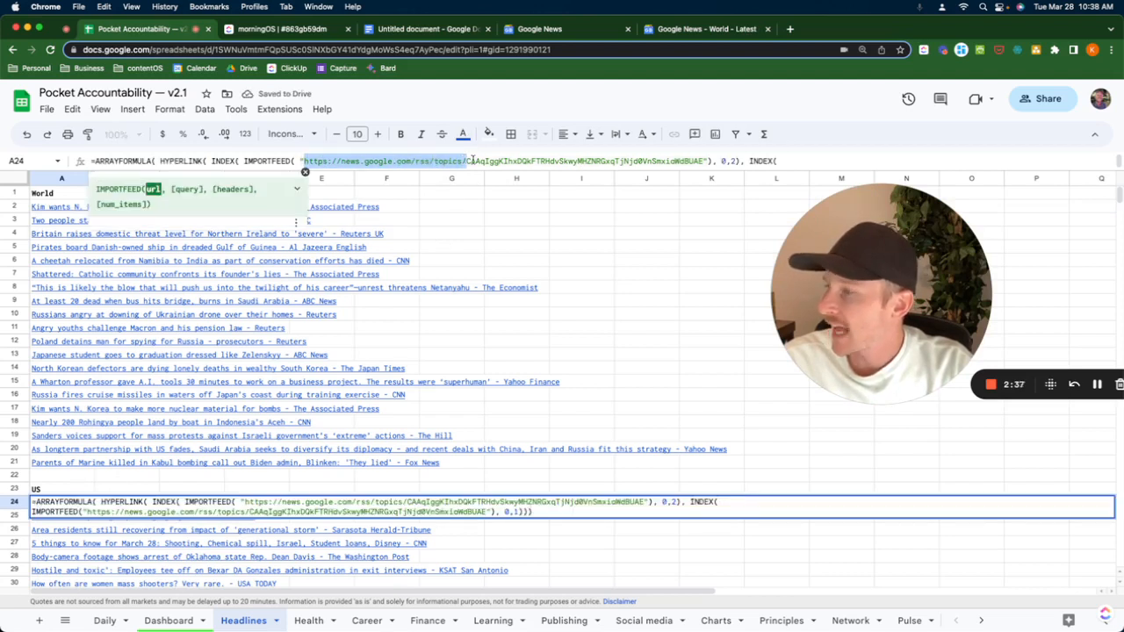
pyautogui.click(475, 161)
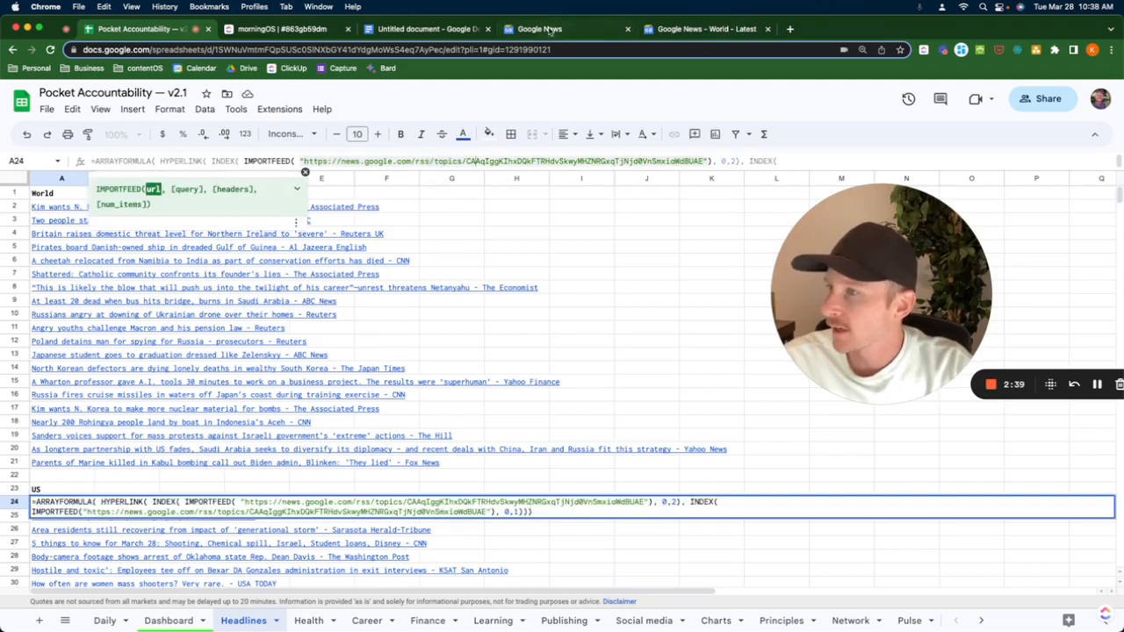
pyautogui.click(658, 31)
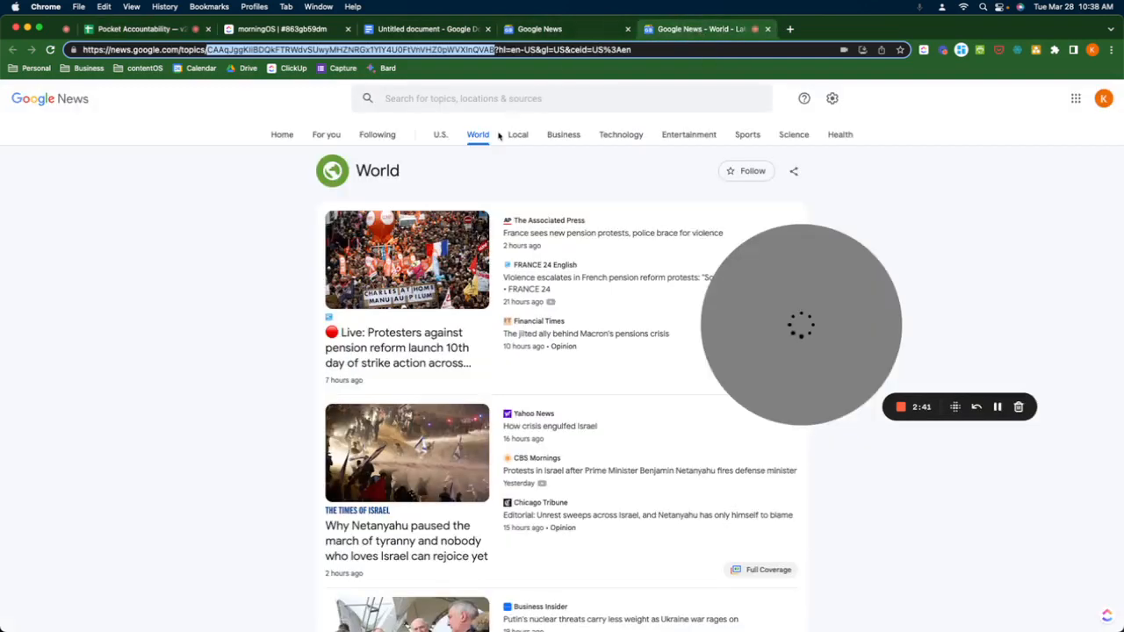
pyautogui.click(439, 135)
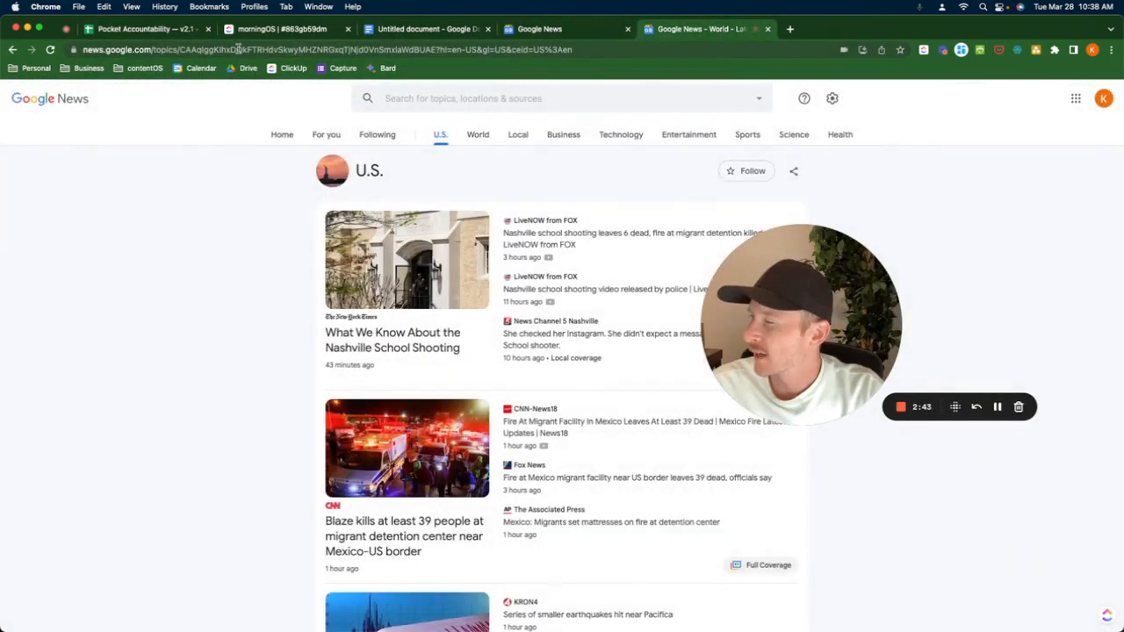
# - Open the Local section of Google News, then add a bold "Local" heading in cell A45 of the Headlines sheet
pyautogui.click(519, 134)
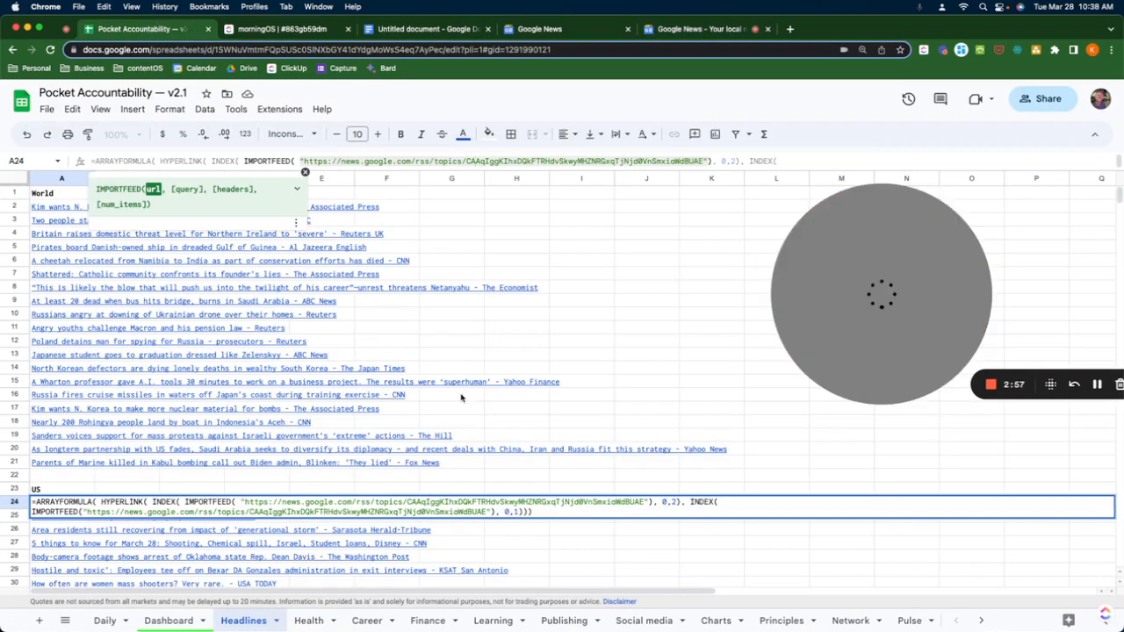
pyautogui.click(619, 340)
pyautogui.scroll(-5, 477, 354)
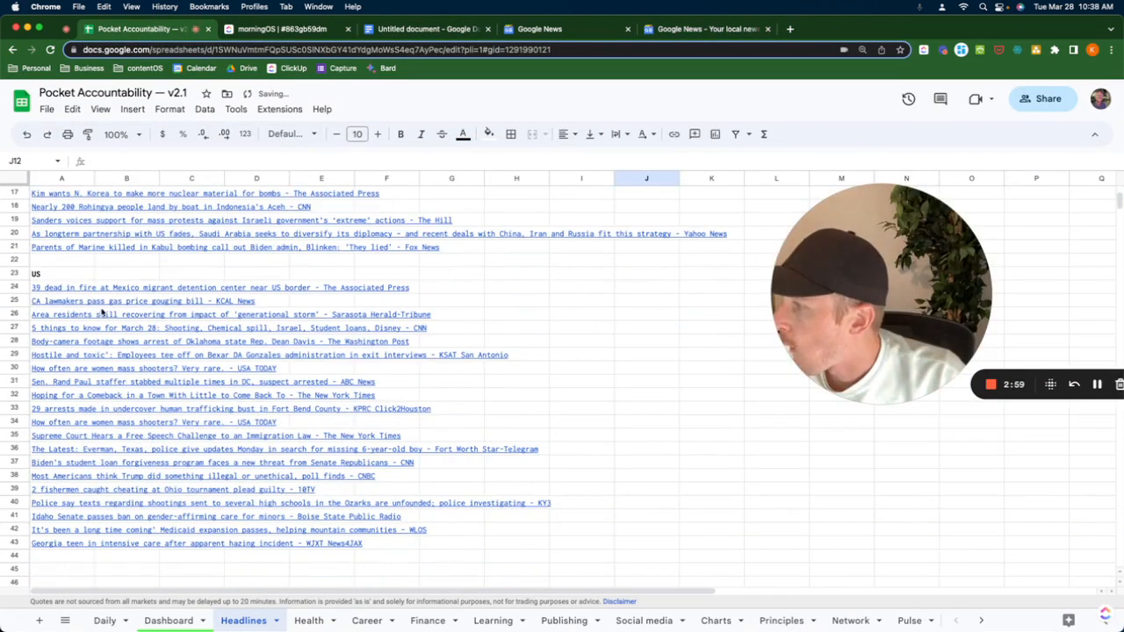
pyautogui.click(65, 275)
pyautogui.scroll(-1, 105, 444)
pyautogui.click(67, 543)
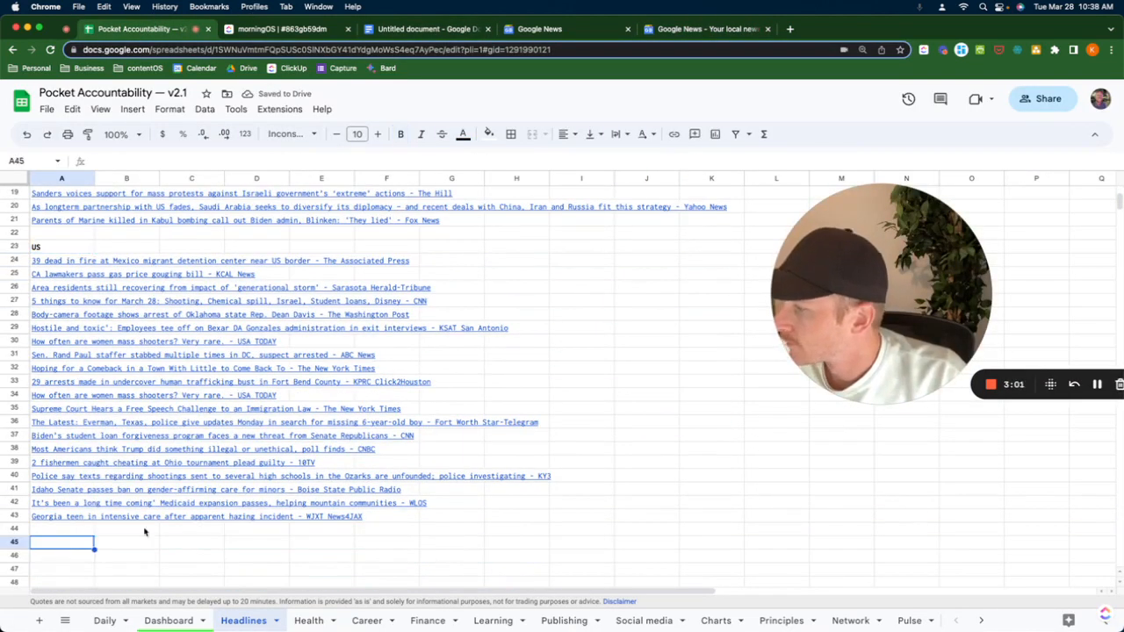
pyautogui.press('super+b')
pyautogui.write('Local')
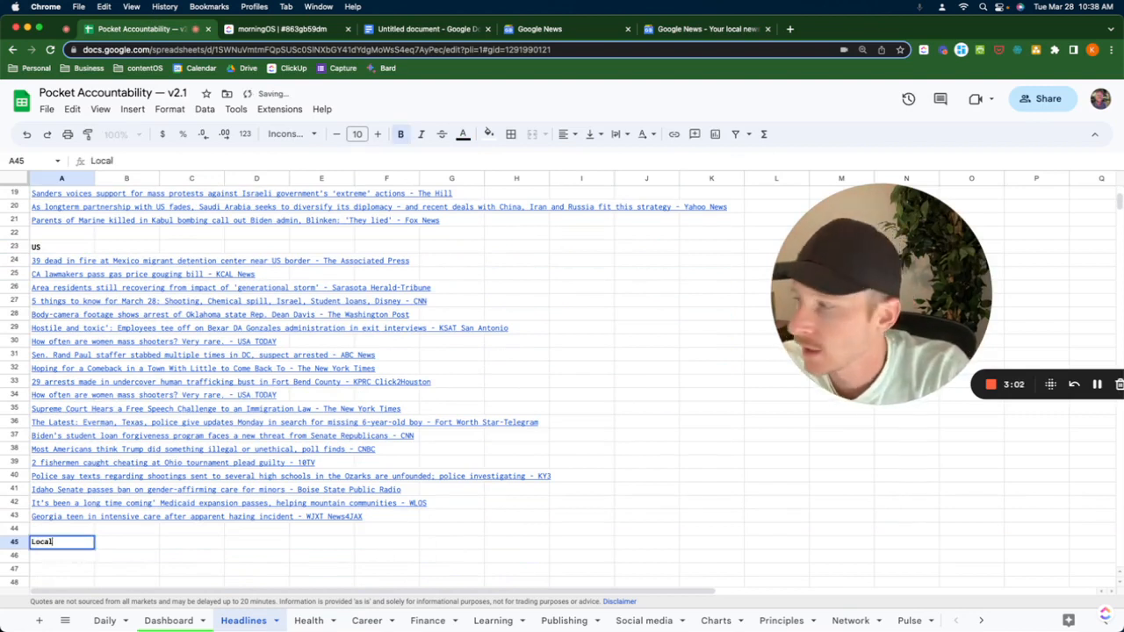
pyautogui.press('Return')
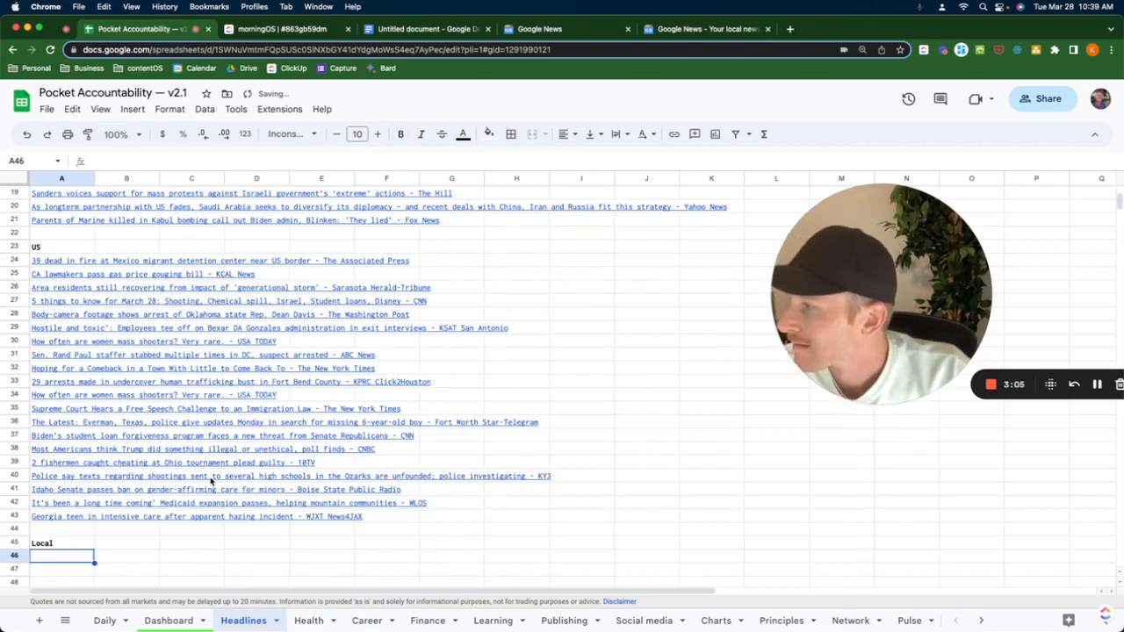
# - Paste the World headlines formula into cell A46 under Local and match its formatting to the other headline rows
pyautogui.press('super+v')
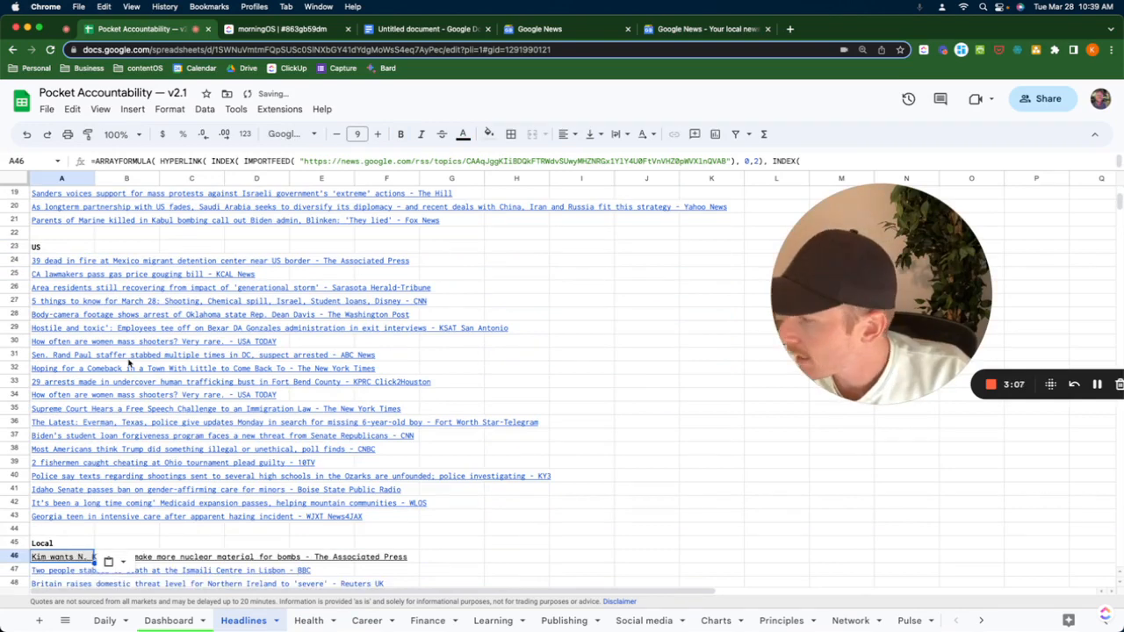
pyautogui.scroll(-2, 170, 392)
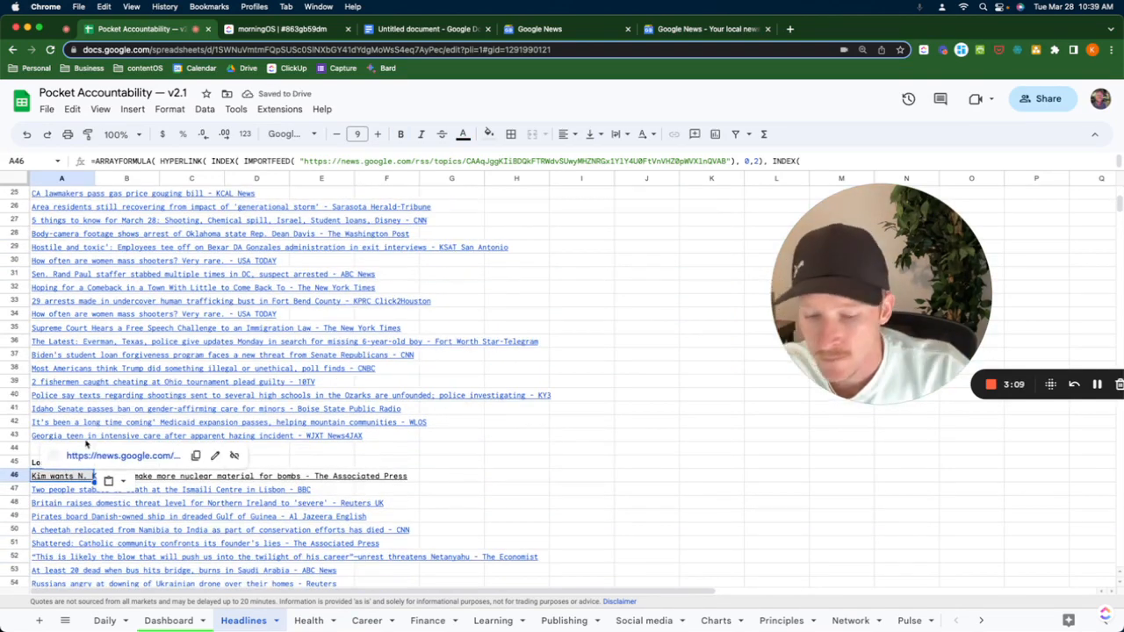
pyautogui.press('super+shift+v')
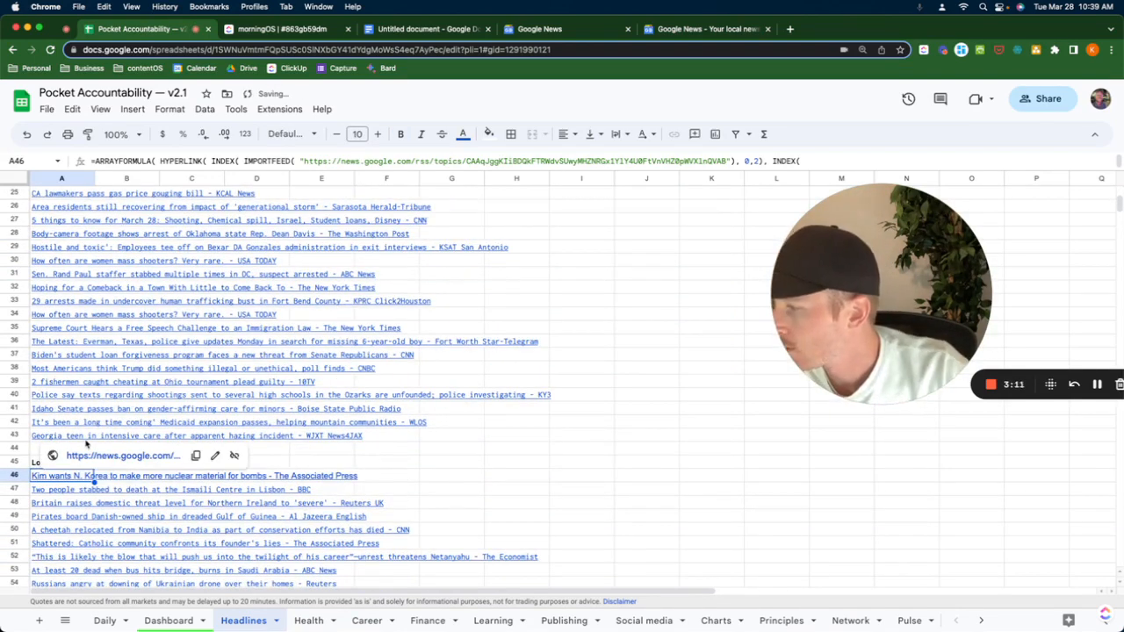
pyautogui.click(53, 492)
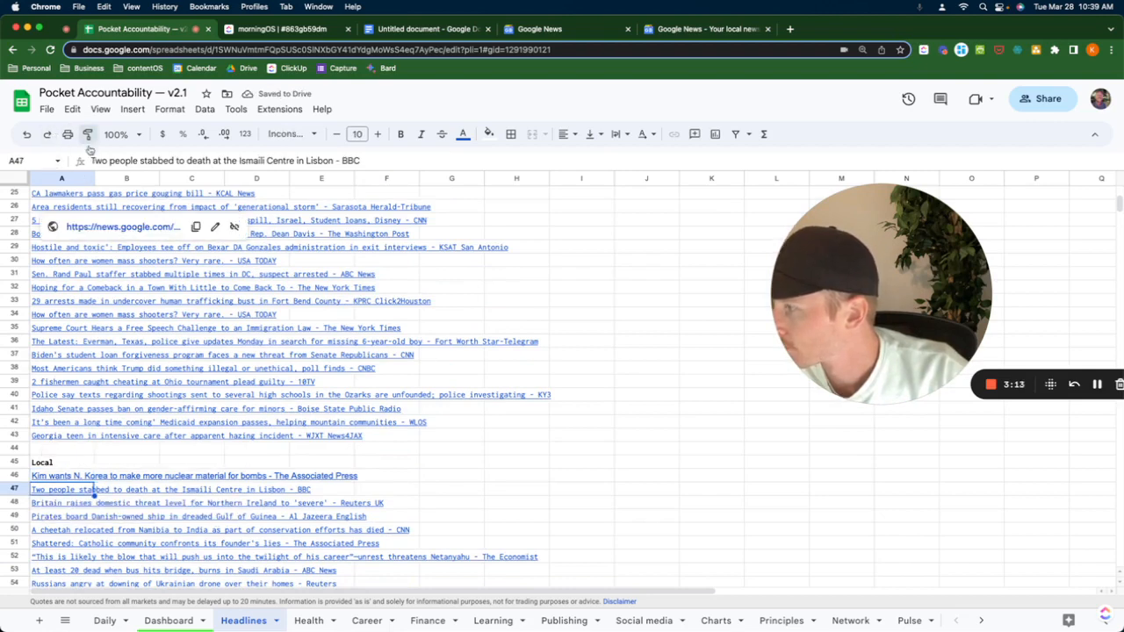
pyautogui.click(51, 479)
pyautogui.click(54, 467)
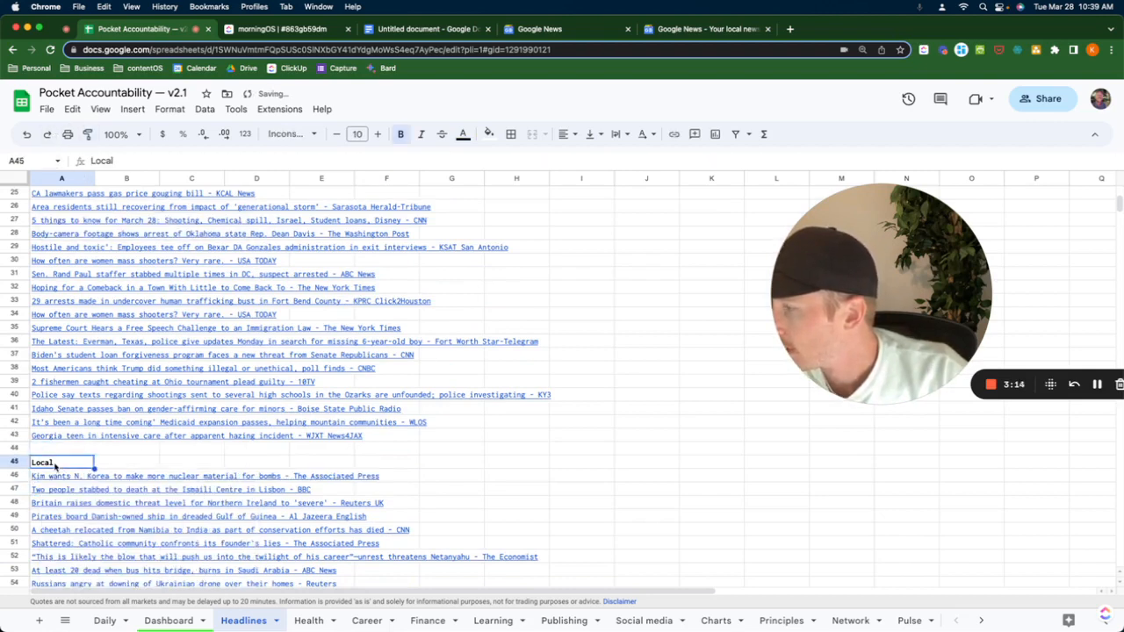
pyautogui.click(48, 480)
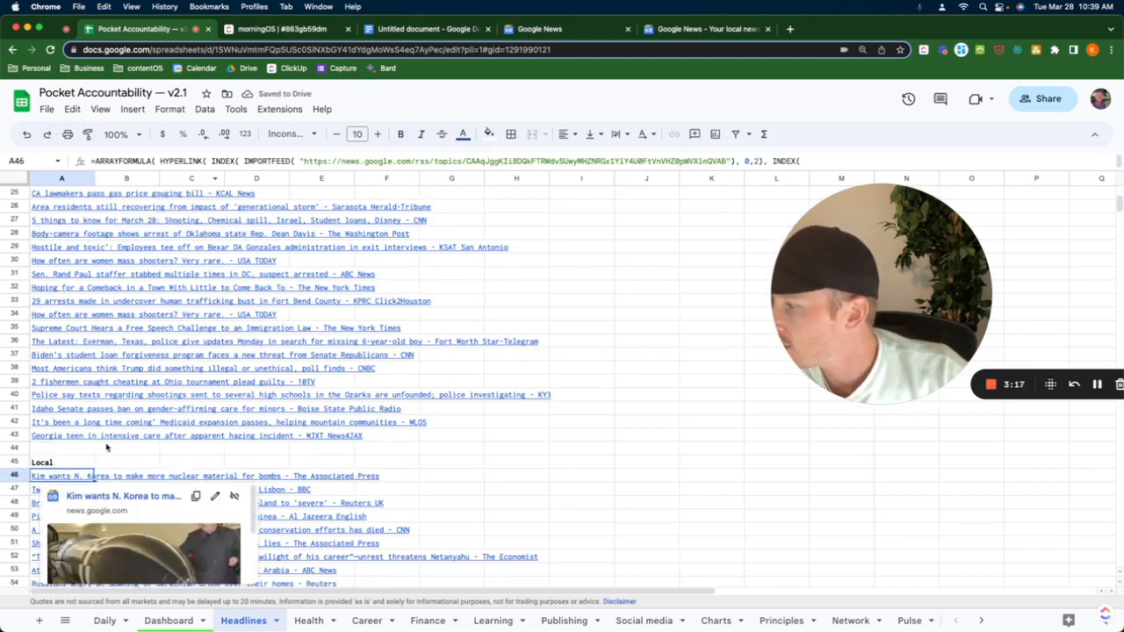
# - Copy the Local section's full web address from Google News and paste it below the formula in the untitled document
pyautogui.doubleClick(64, 476)
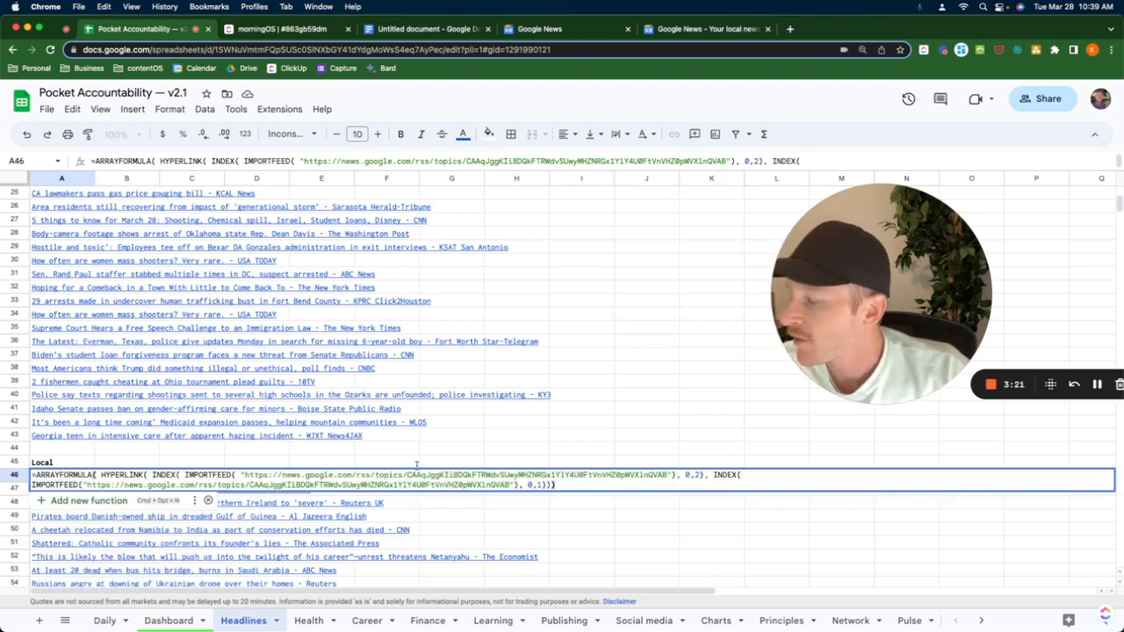
pyautogui.click(709, 31)
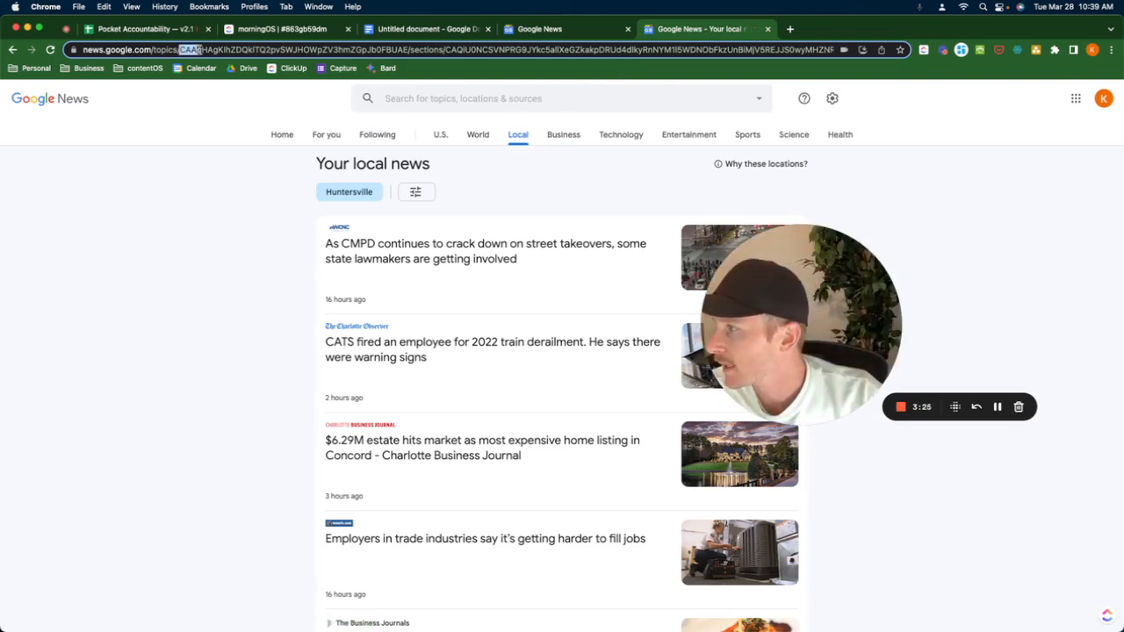
pyautogui.moveTo(230, 50)
pyautogui.mouseDown()
pyautogui.moveTo(488, 50)
pyautogui.moveTo(87, 50)
pyautogui.moveTo(230, 50)
pyautogui.mouseUp()
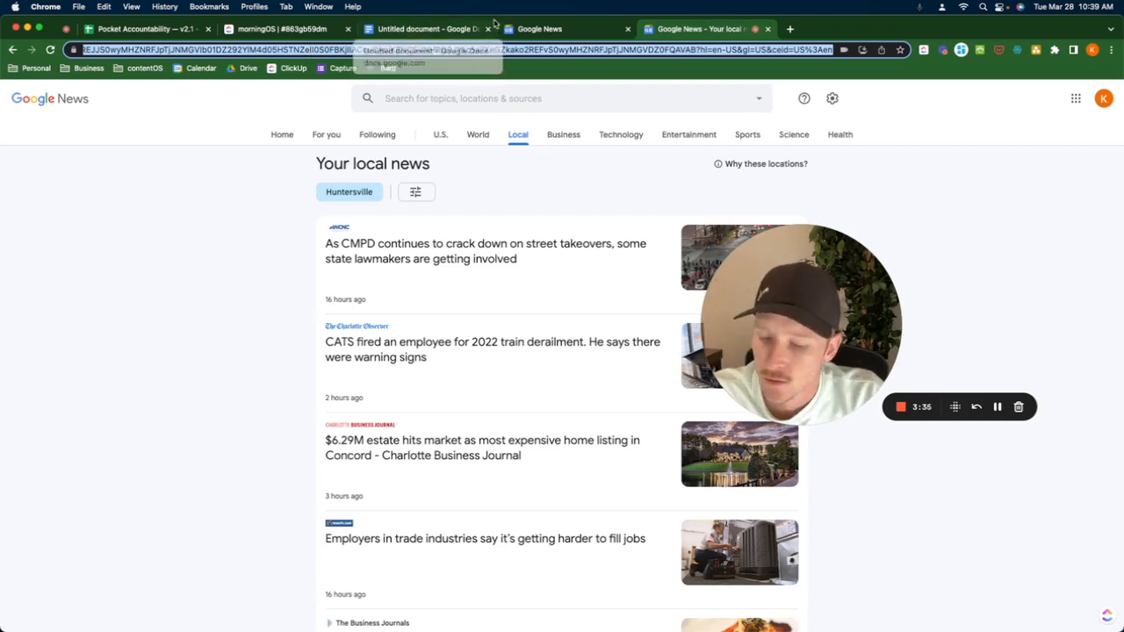
pyautogui.click(426, 29)
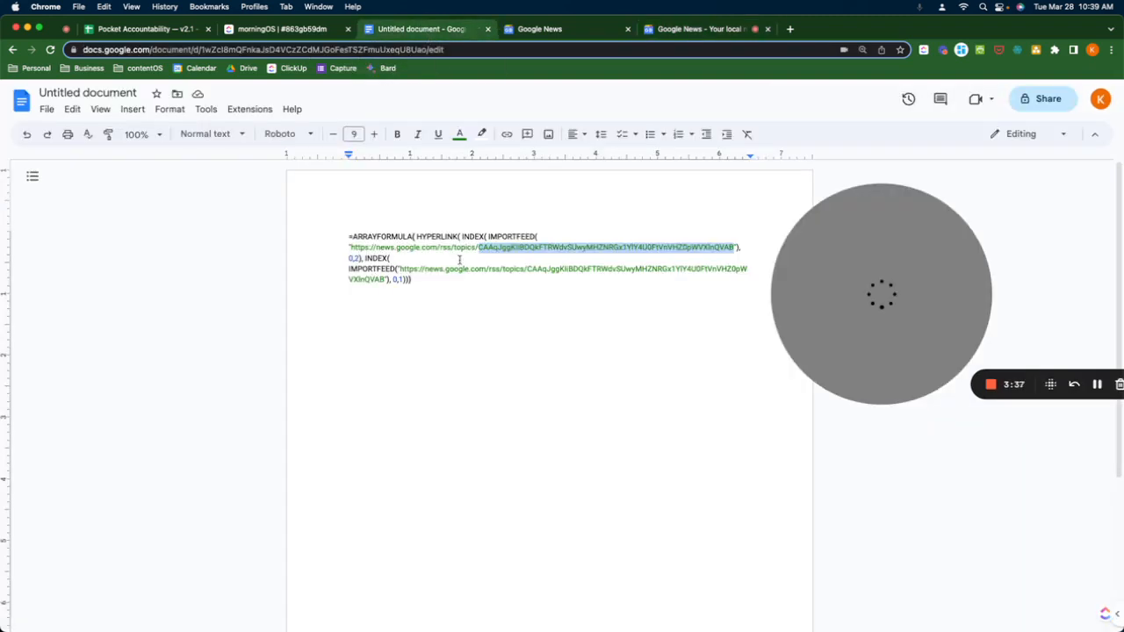
pyautogui.click(412, 279)
pyautogui.press('Return')
pyautogui.press('Return')
pyautogui.press('Return')
pyautogui.press('super+v')
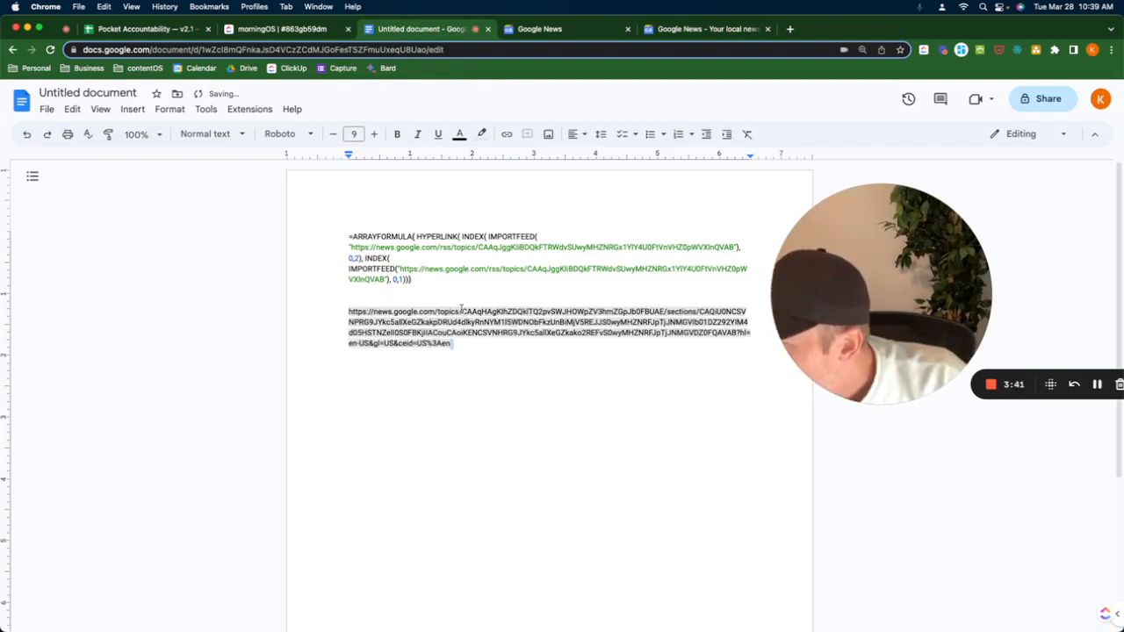
# - Copy the part between "topics/" and "?hl" from the pasted address and replace the topic ID in A46's first feed URL with it
pyautogui.moveTo(461, 311); pyautogui.dragTo(738, 332)
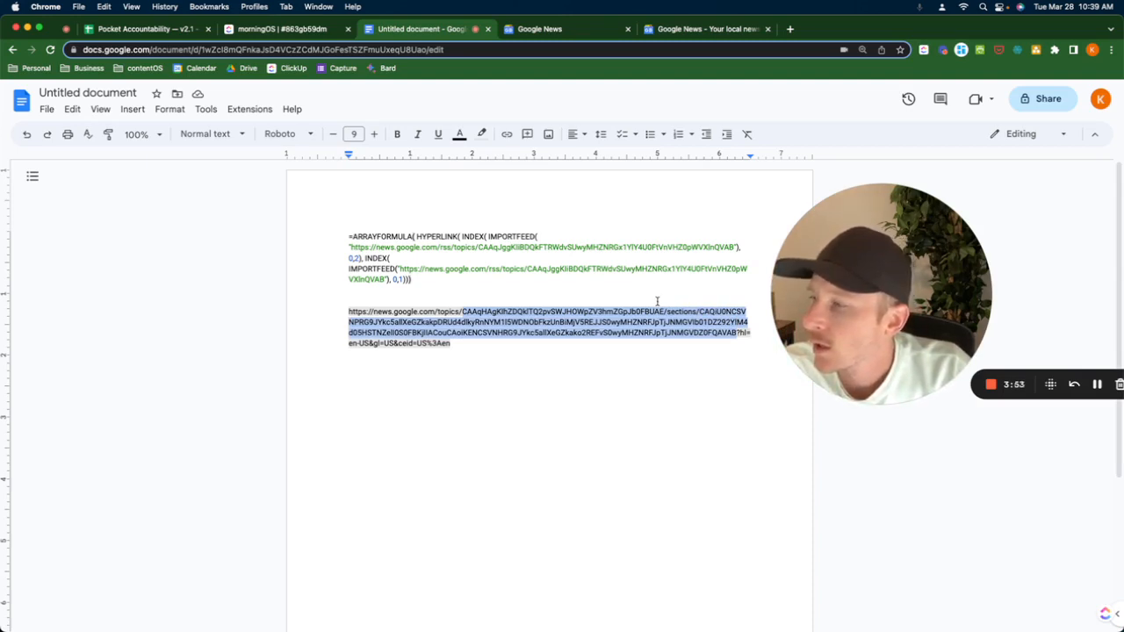
pyautogui.click(115, 29)
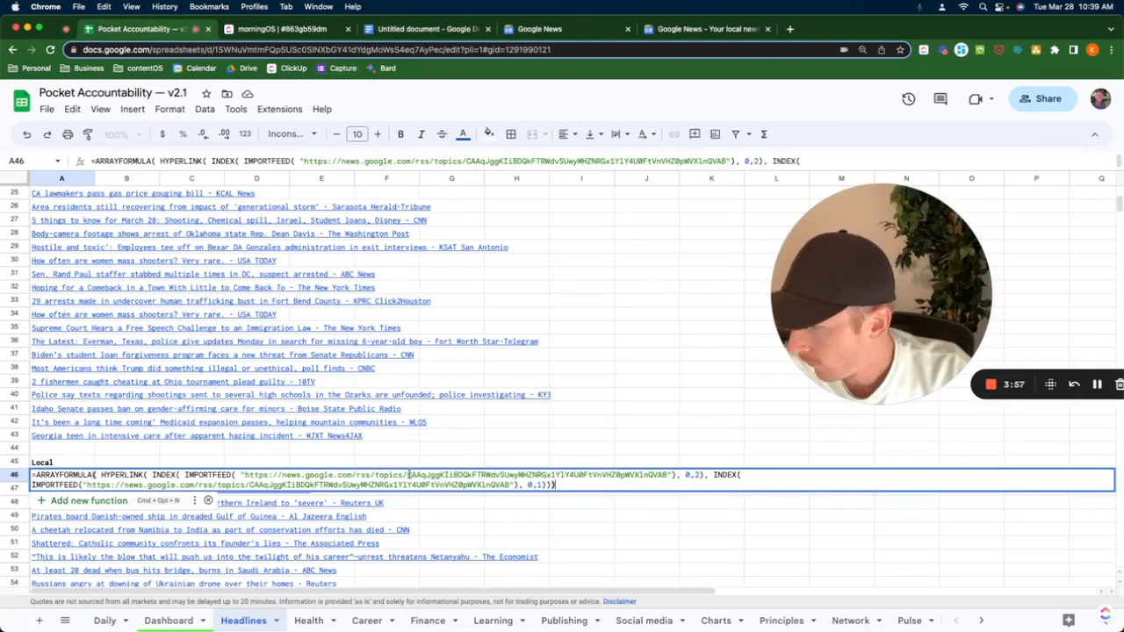
pyautogui.moveTo(407, 475); pyautogui.dragTo(669, 474)
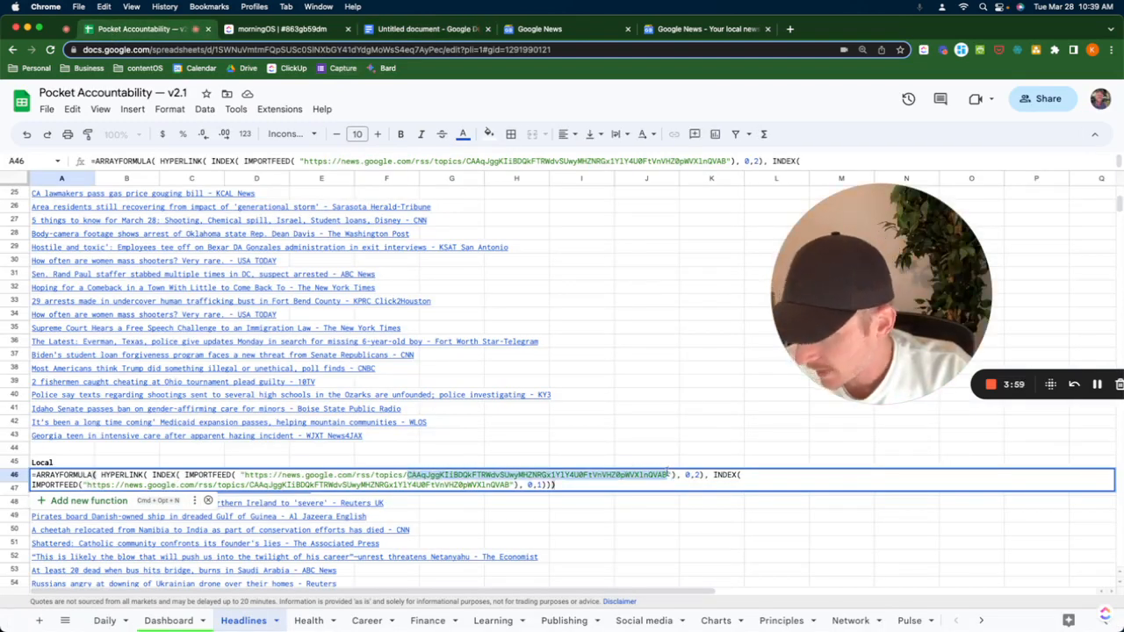
pyautogui.press('super+v')
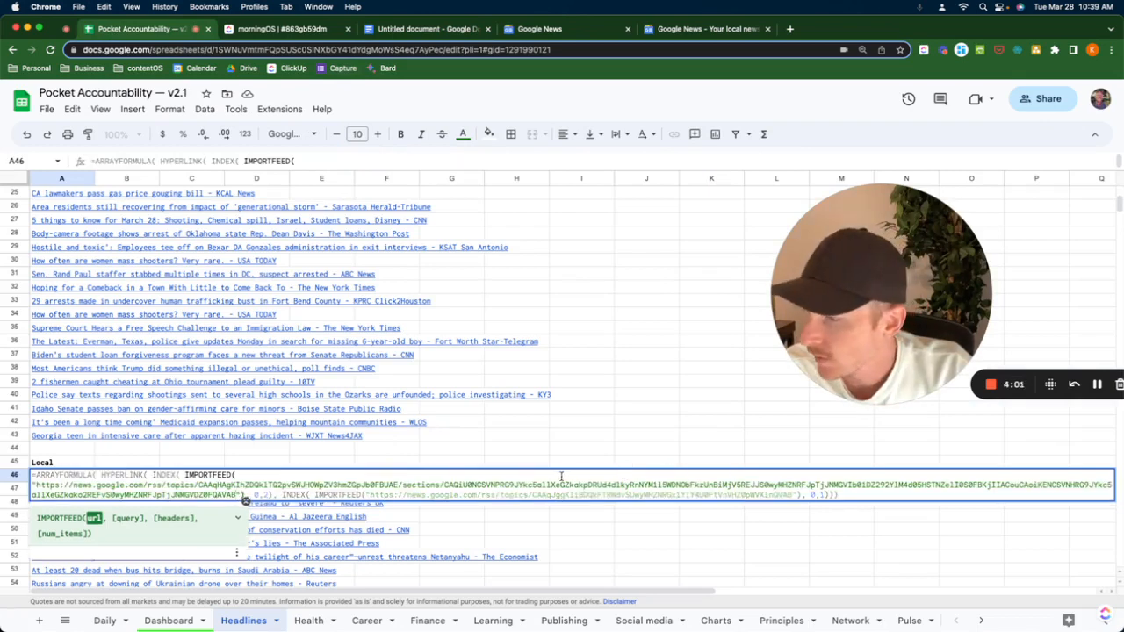
# - Replace the second feed URL in cell A46's formula with the copied Local ID and apply the formula
pyautogui.click(413, 494)
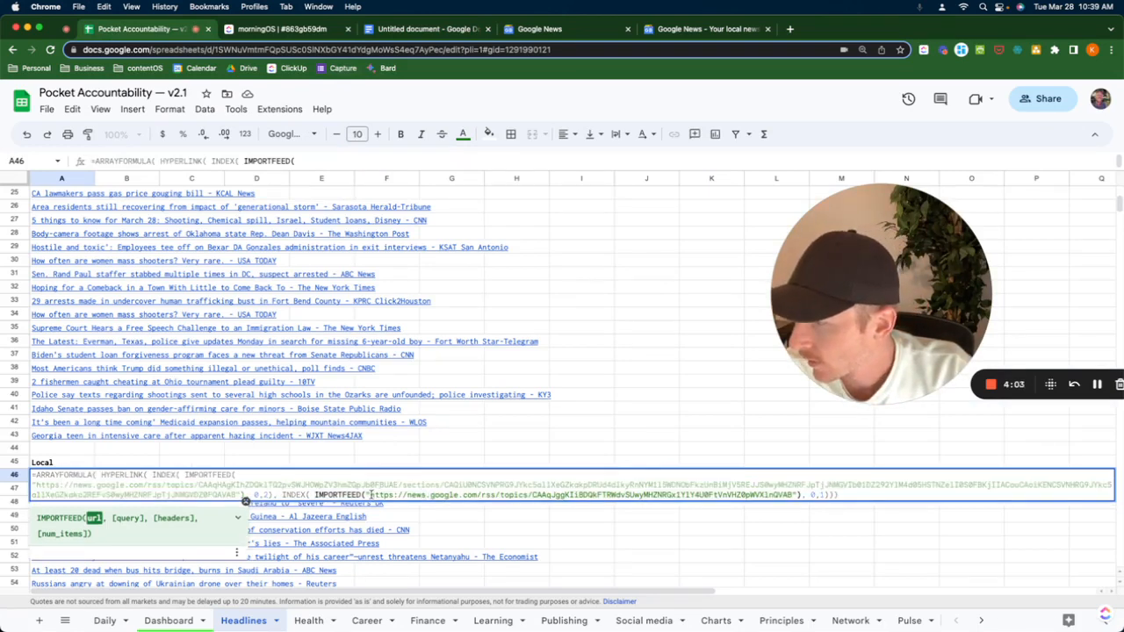
pyautogui.moveTo(371, 495); pyautogui.dragTo(795, 494)
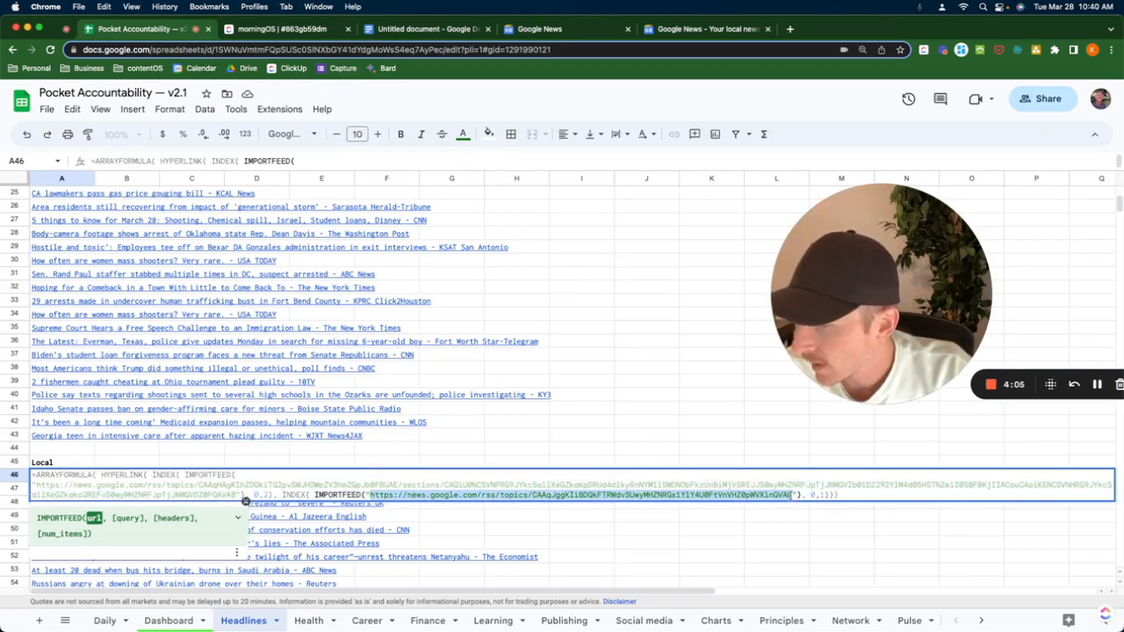
pyautogui.press('super+v')
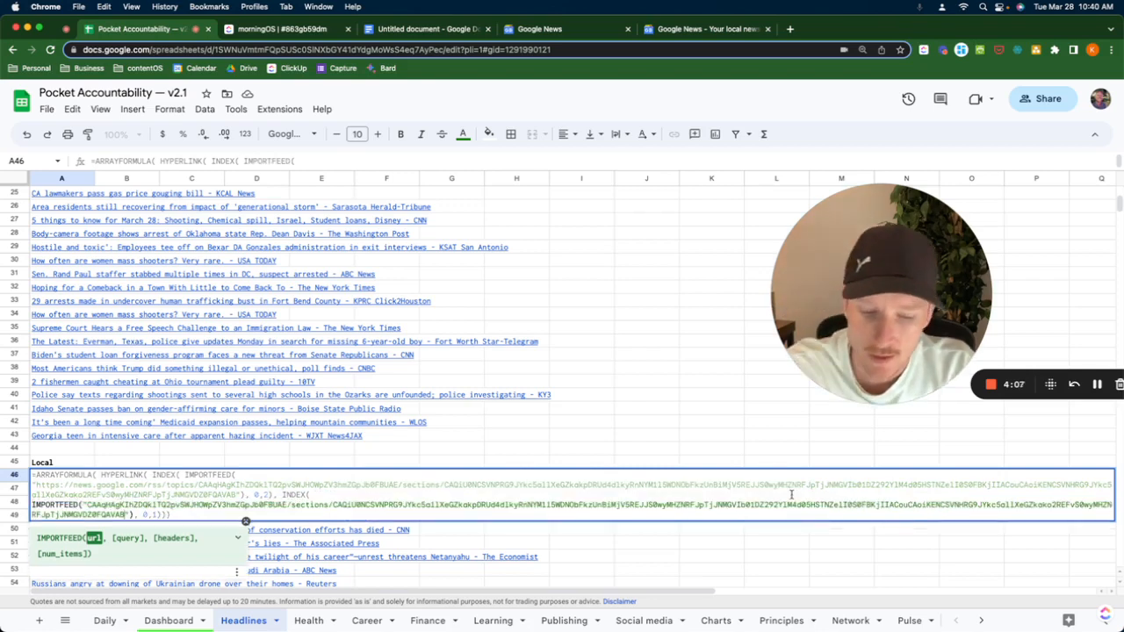
pyautogui.press('Return')
pyautogui.scroll(-1, 557, 445)
pyautogui.click(567, 436)
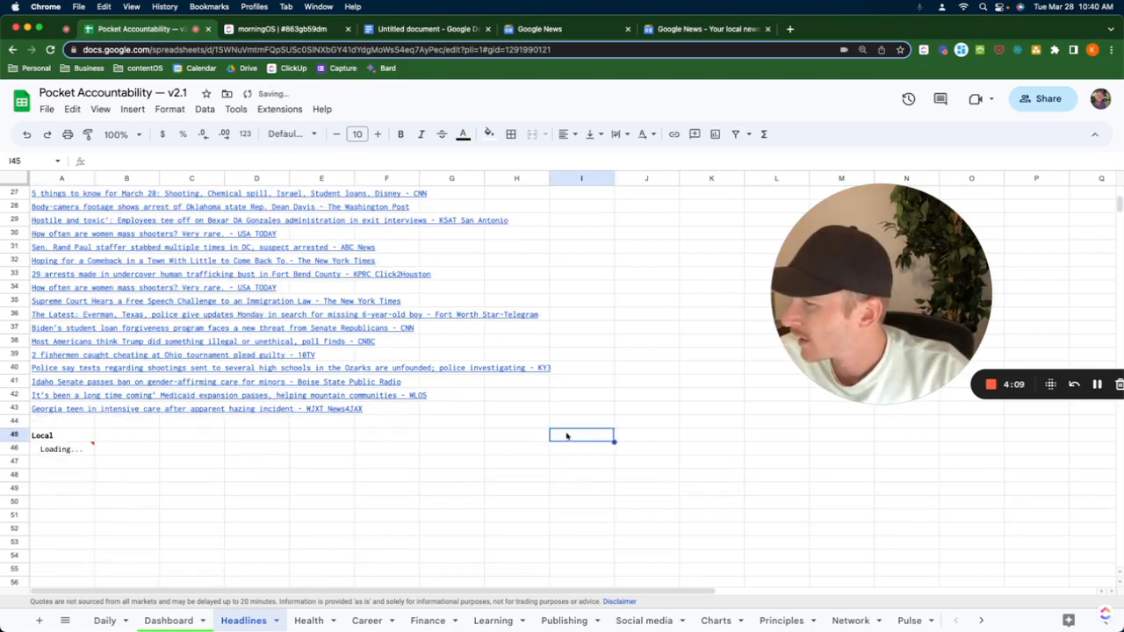
pyautogui.click(585, 316)
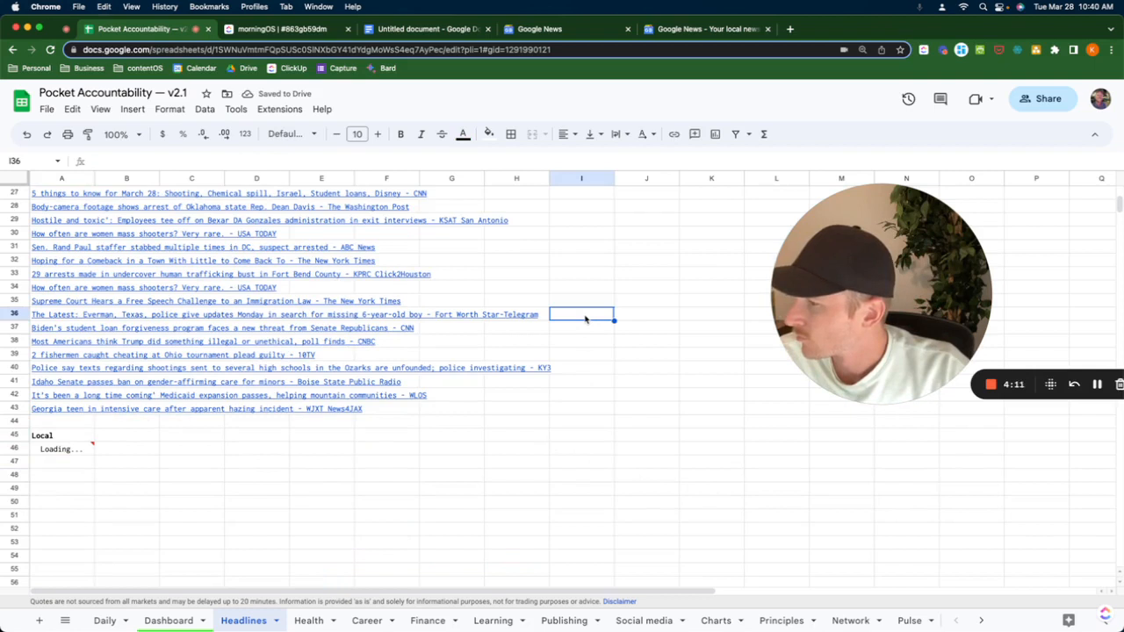
pyautogui.click(62, 449)
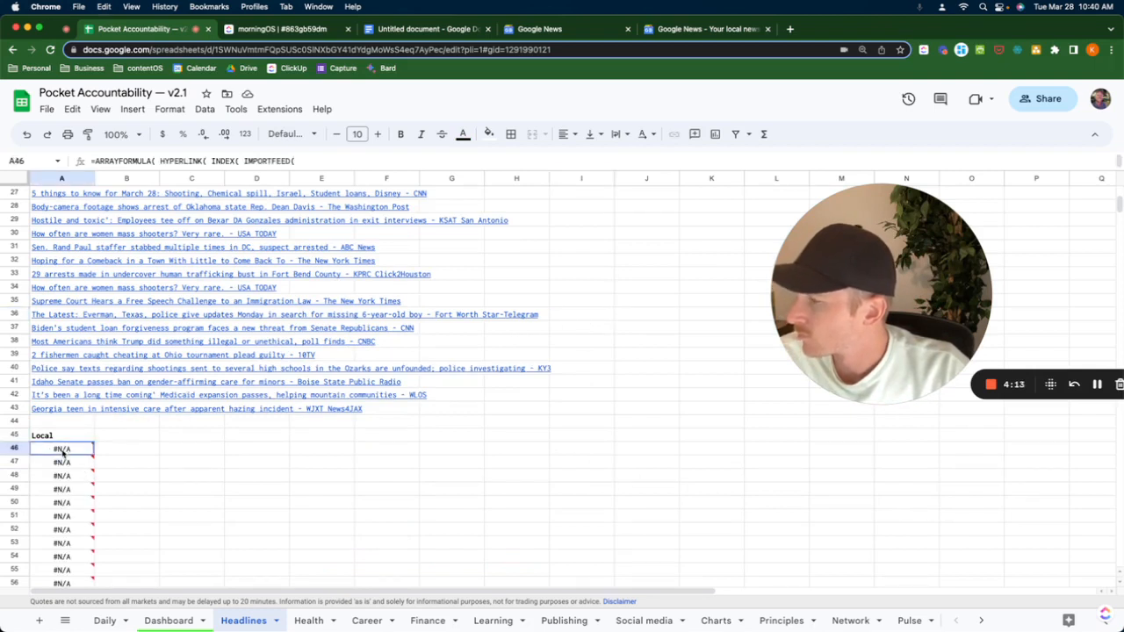
pyautogui.click(392, 451)
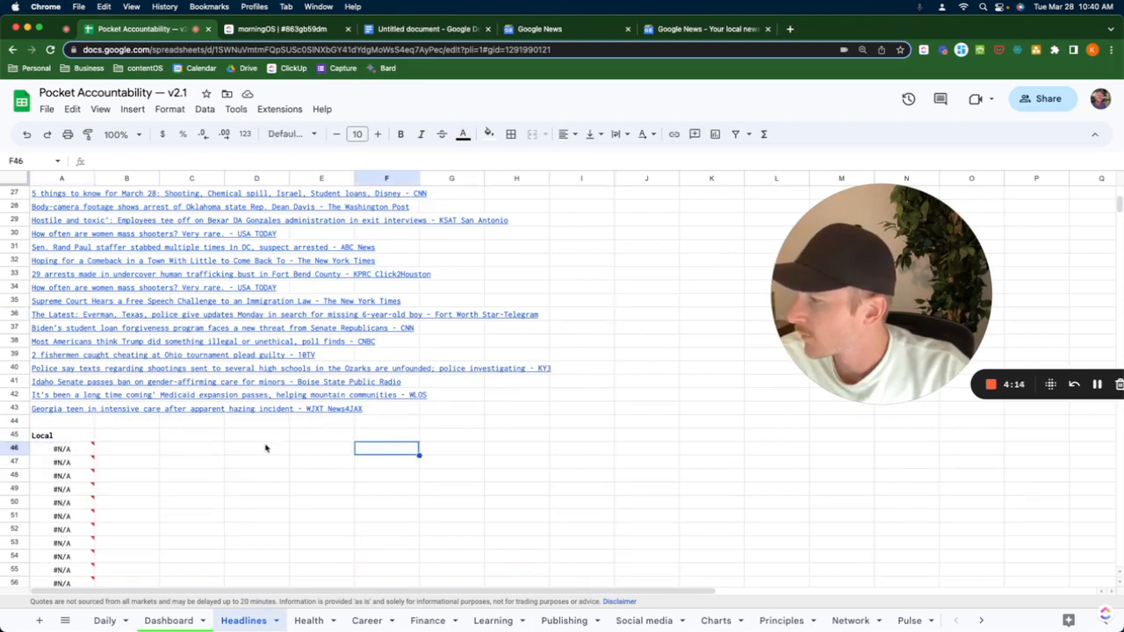
# - Delete the "sections/" portion and the ID after it from the first feed URL in cell A46's formula
pyautogui.doubleClick(60, 450)
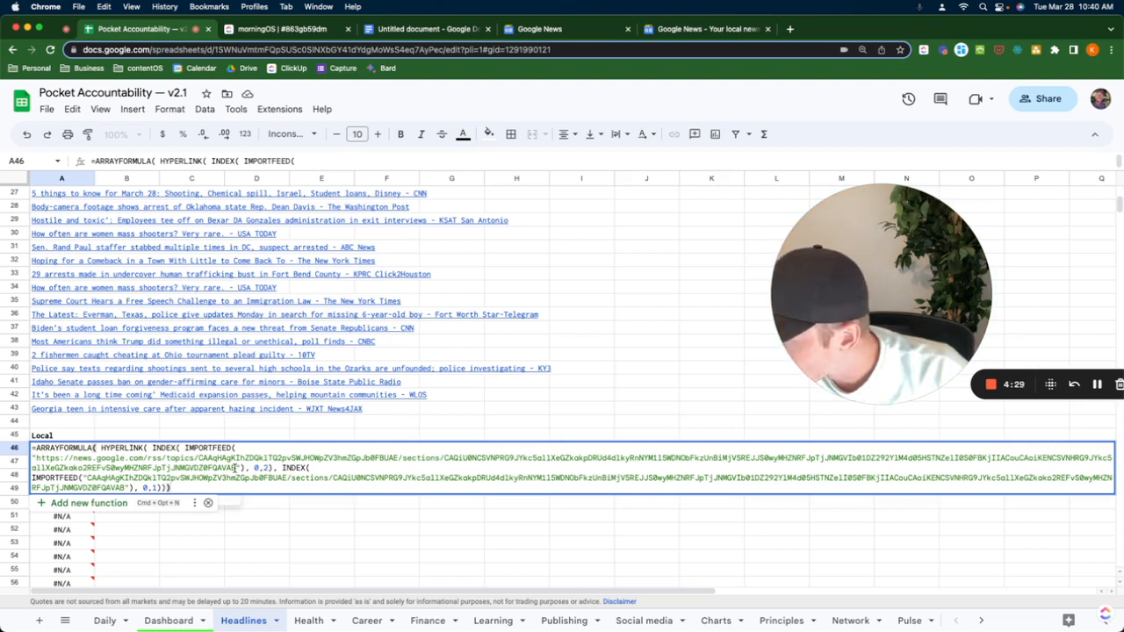
pyautogui.moveTo(236, 468); pyautogui.dragTo(400, 457)
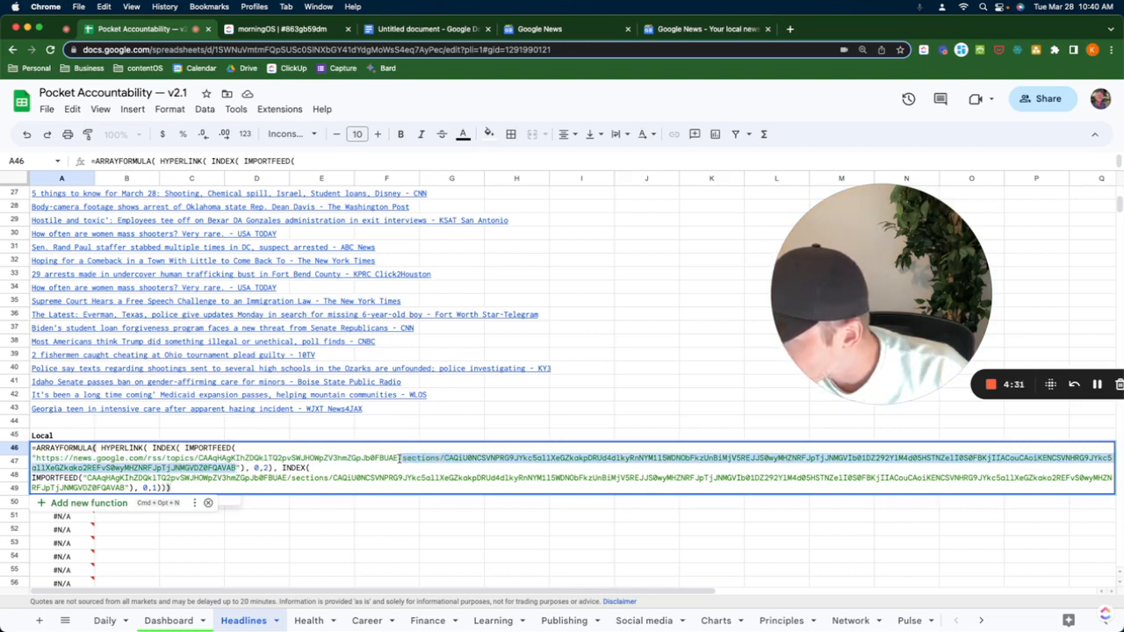
pyautogui.press('BackSpace')
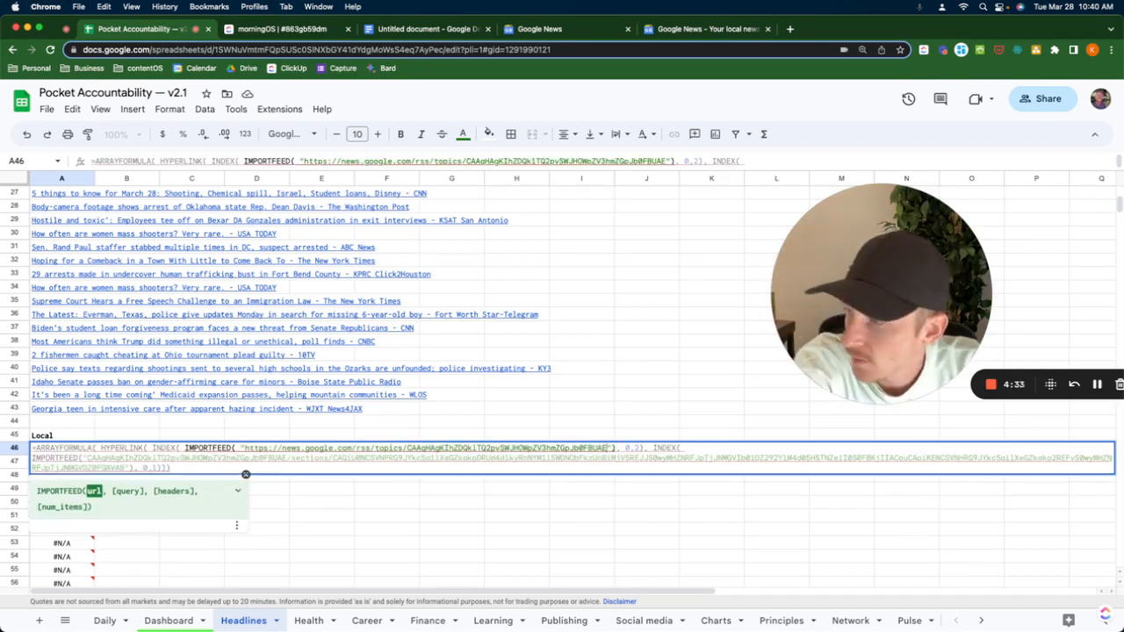
# - Remove the text from "sections/" onward in the formula's second IMPORTFEED address and apply the formula in A46
pyautogui.click(519, 458)
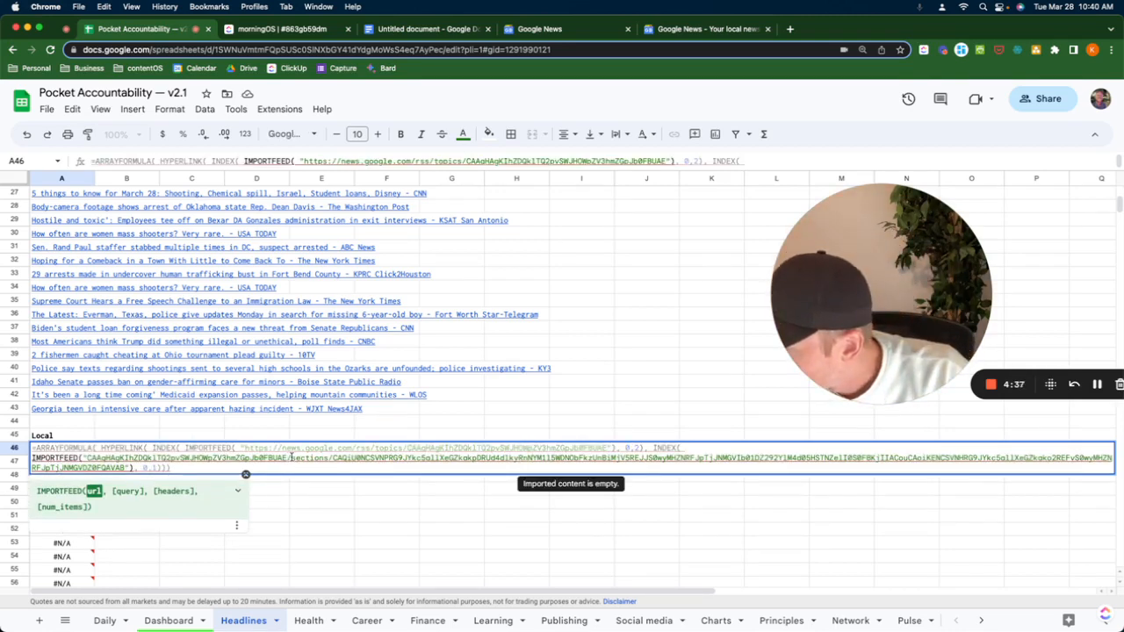
pyautogui.moveTo(290, 458); pyautogui.dragTo(130, 468)
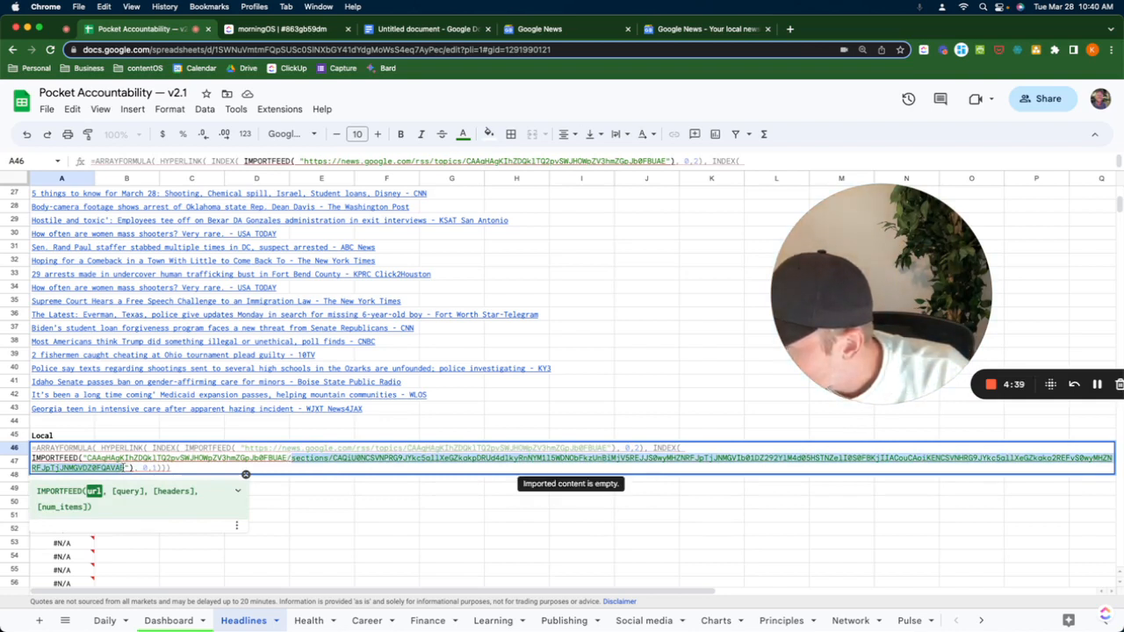
pyautogui.press('BackSpace')
pyautogui.press('Return')
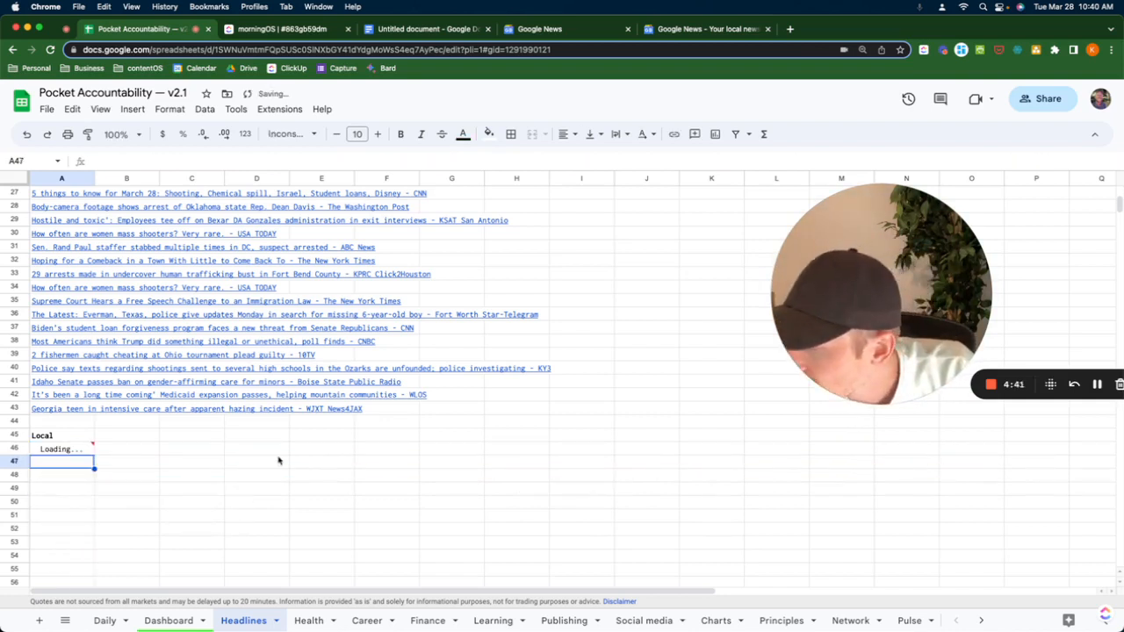
# - Inspect the error on the Local feed formula in cell A46
pyautogui.click(279, 459)
pyautogui.click(506, 433)
pyautogui.click(62, 449)
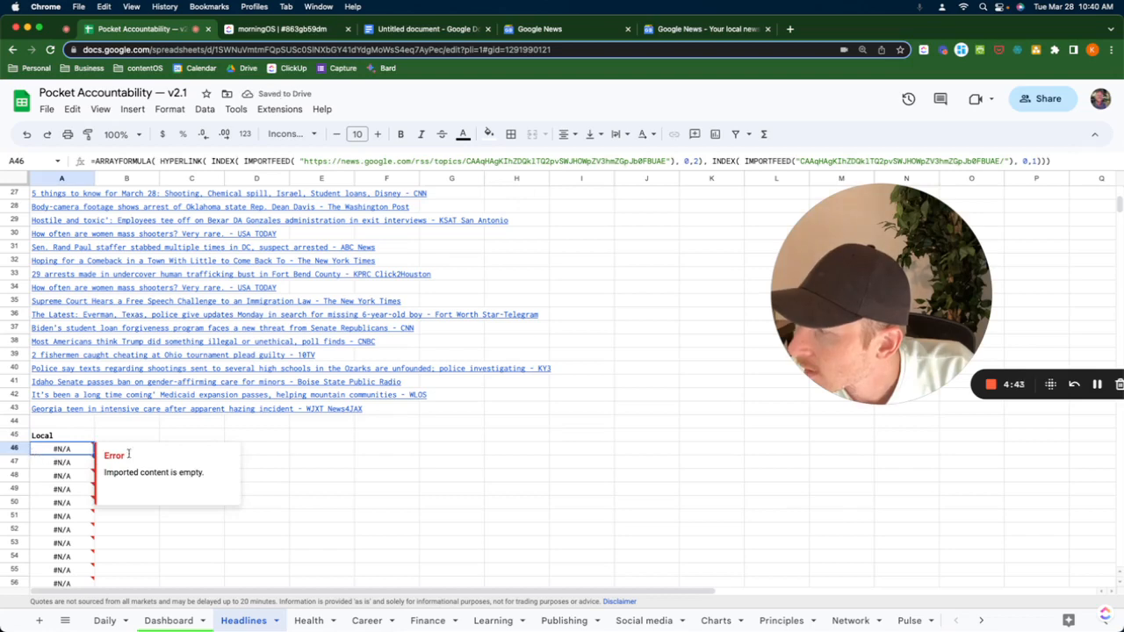
pyautogui.click(391, 477)
# - Open the Business section in Google News and copy the topic ID between "topics/" and "?hl" in its address
pyautogui.click(693, 29)
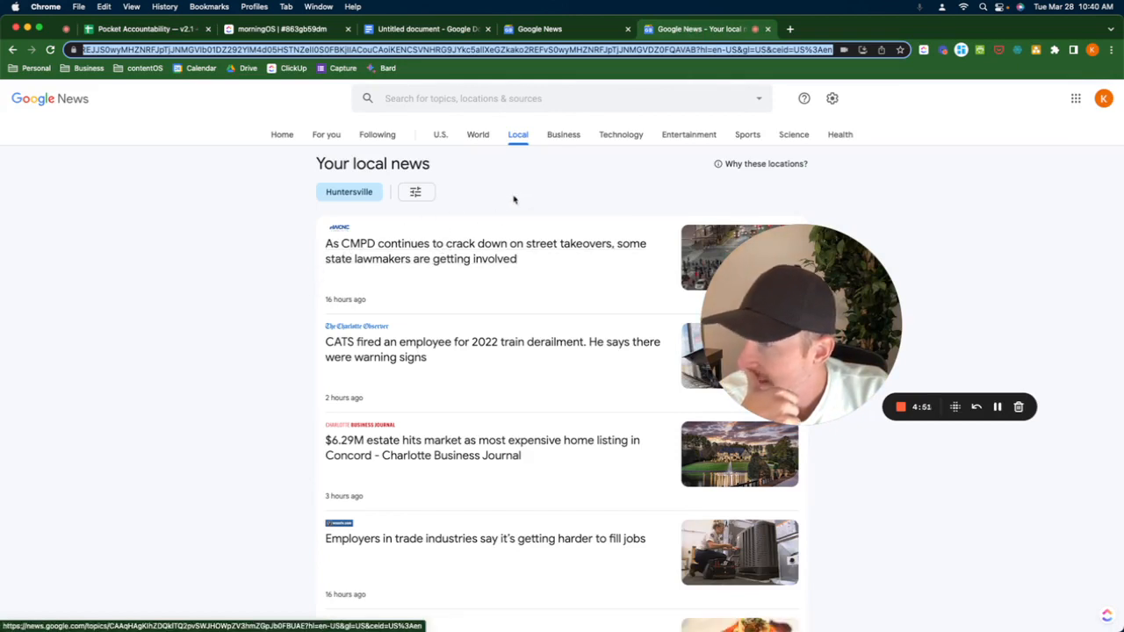
pyautogui.click(562, 136)
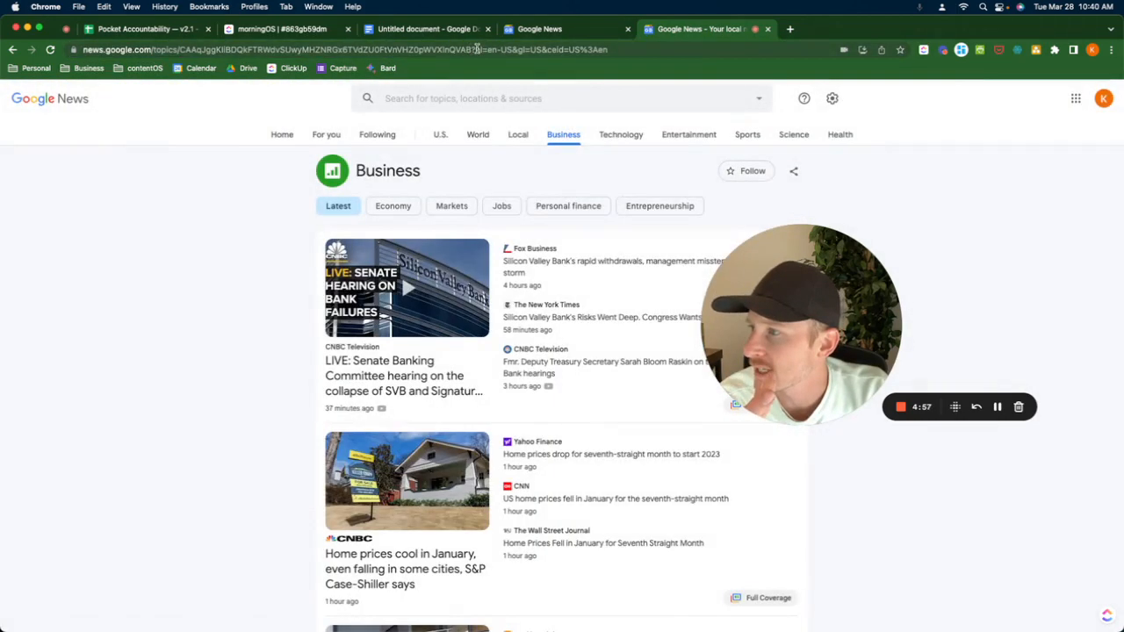
pyautogui.click(471, 49)
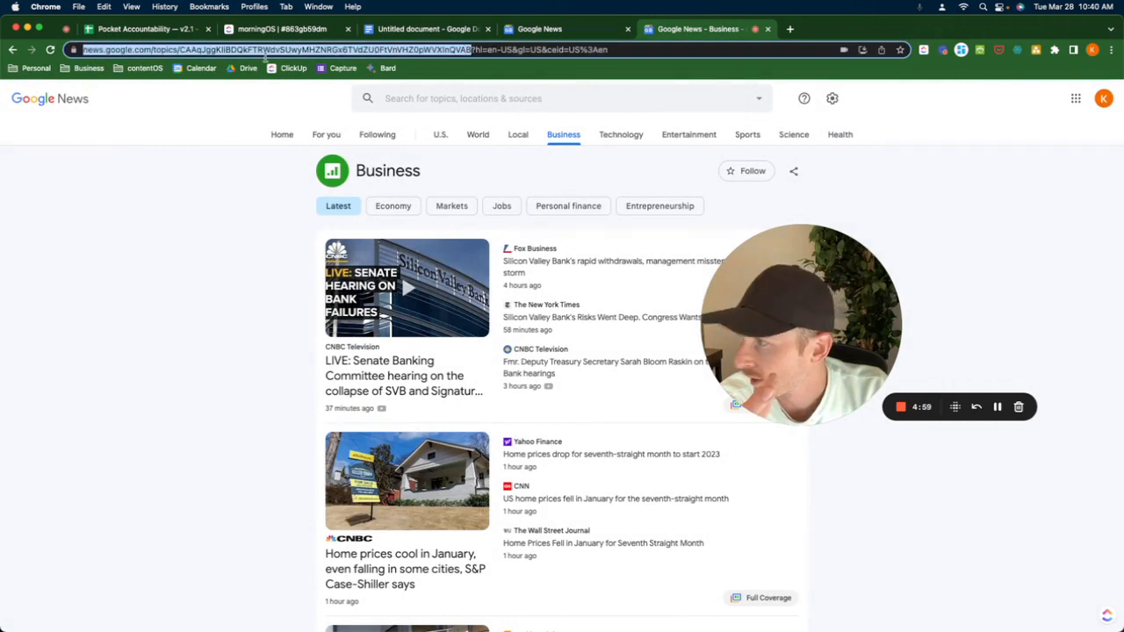
pyautogui.doubleClick(212, 50)
pyautogui.press('super+c')
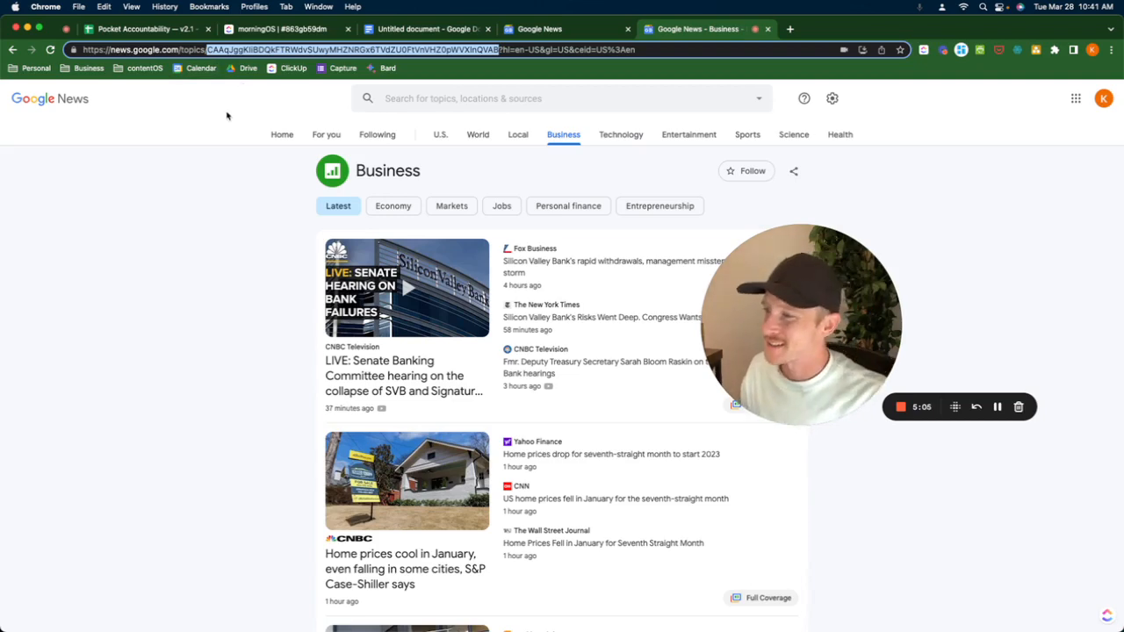
# - In the Pocket Accountability spreadsheet, change the Local heading in cell A45 to "Business"
pyautogui.click(132, 29)
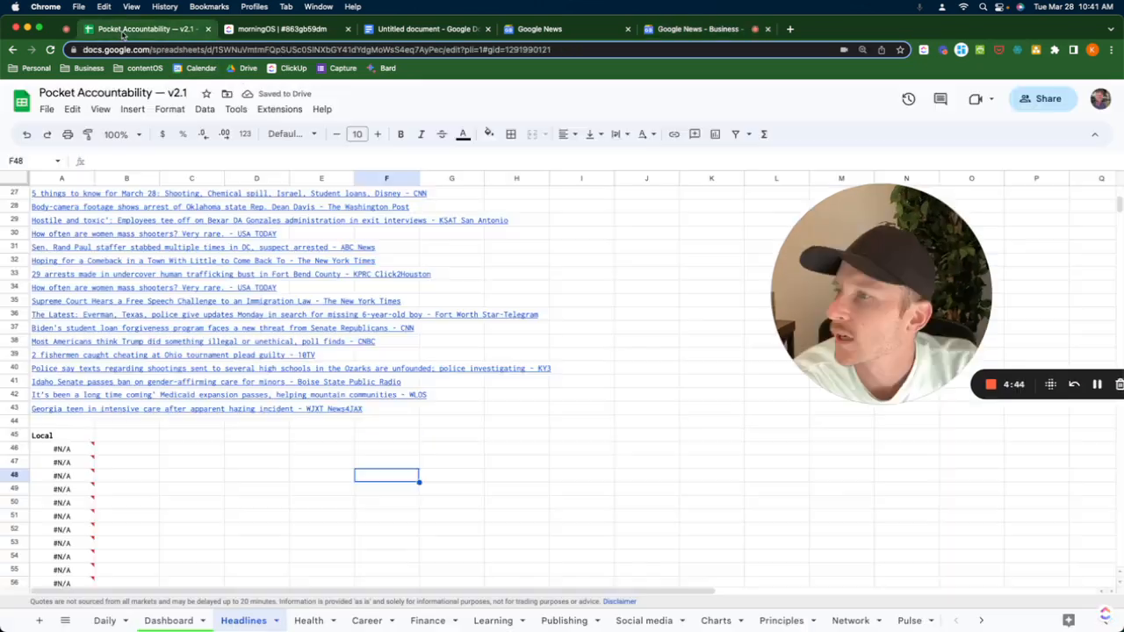
pyautogui.click(70, 435)
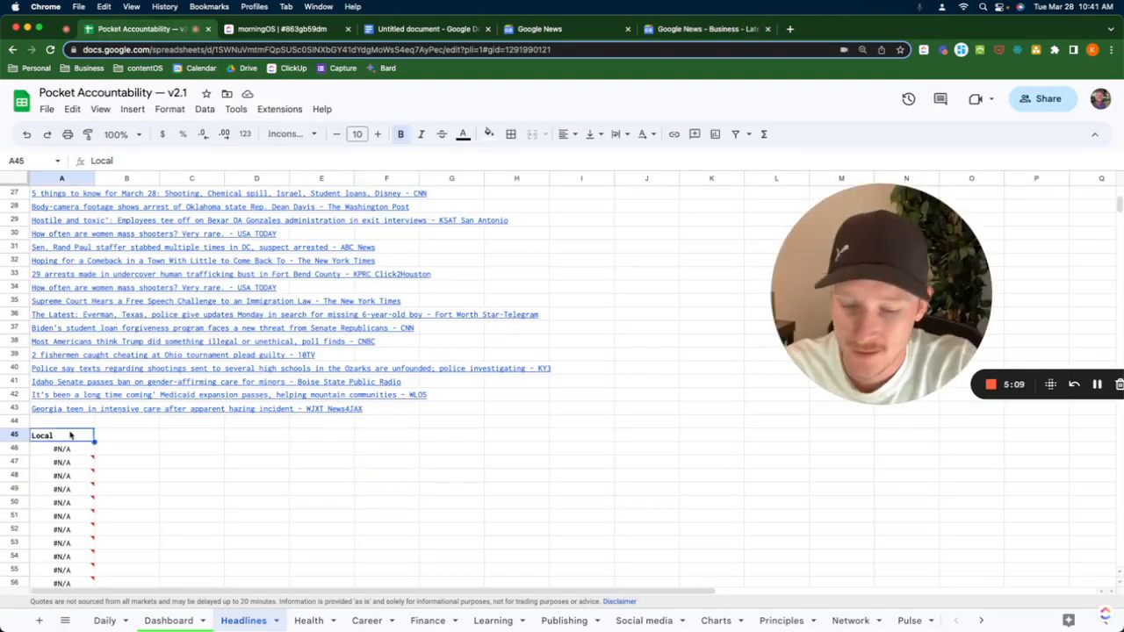
pyautogui.write('Business')
pyautogui.press('Return')
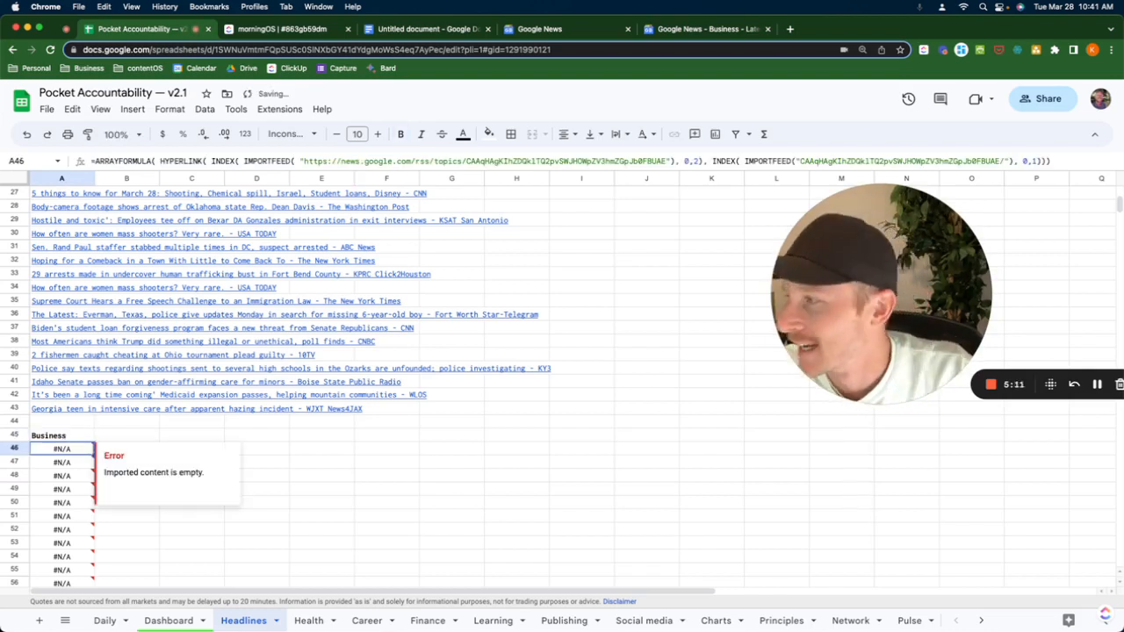
pyautogui.doubleClick(82, 447)
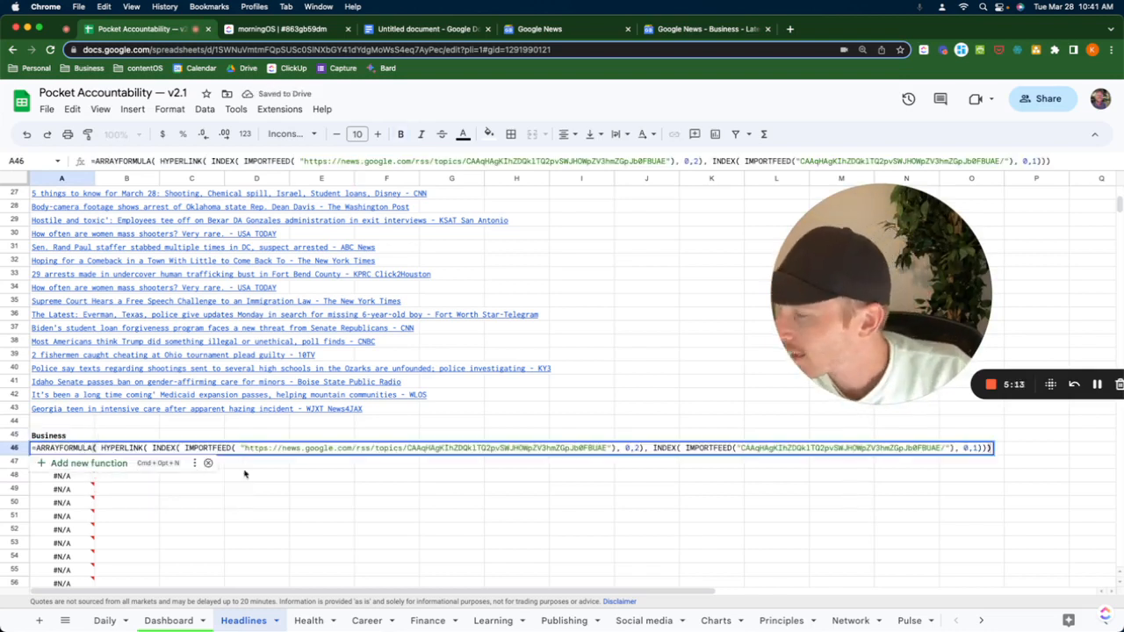
pyautogui.moveTo(245, 448); pyautogui.dragTo(524, 442)
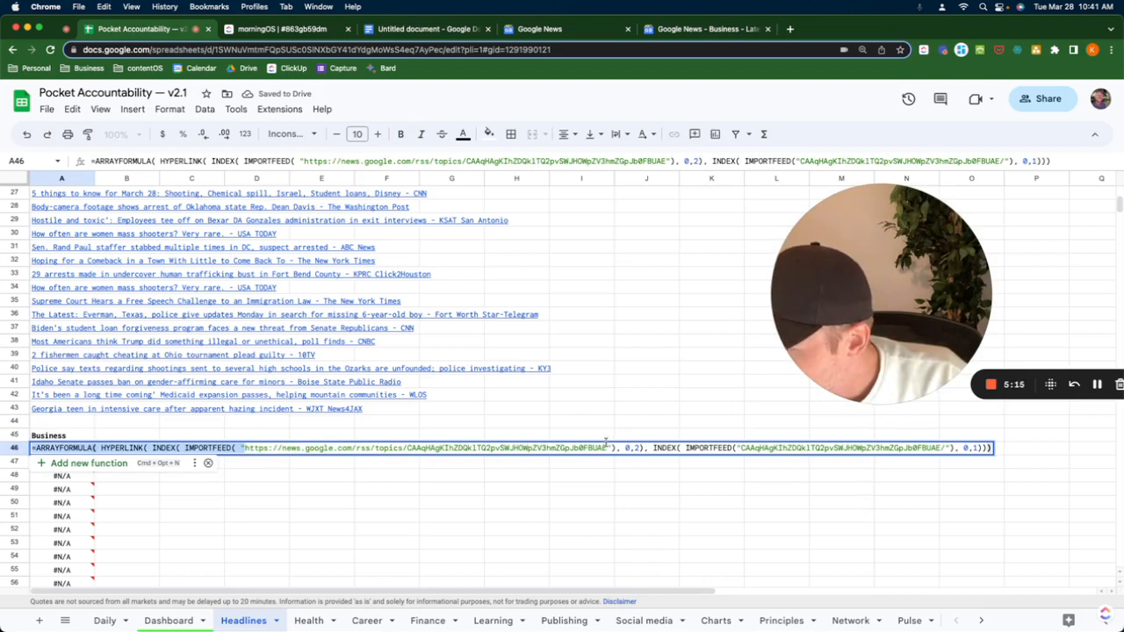
pyautogui.moveTo(606, 444); pyautogui.dragTo(606, 448)
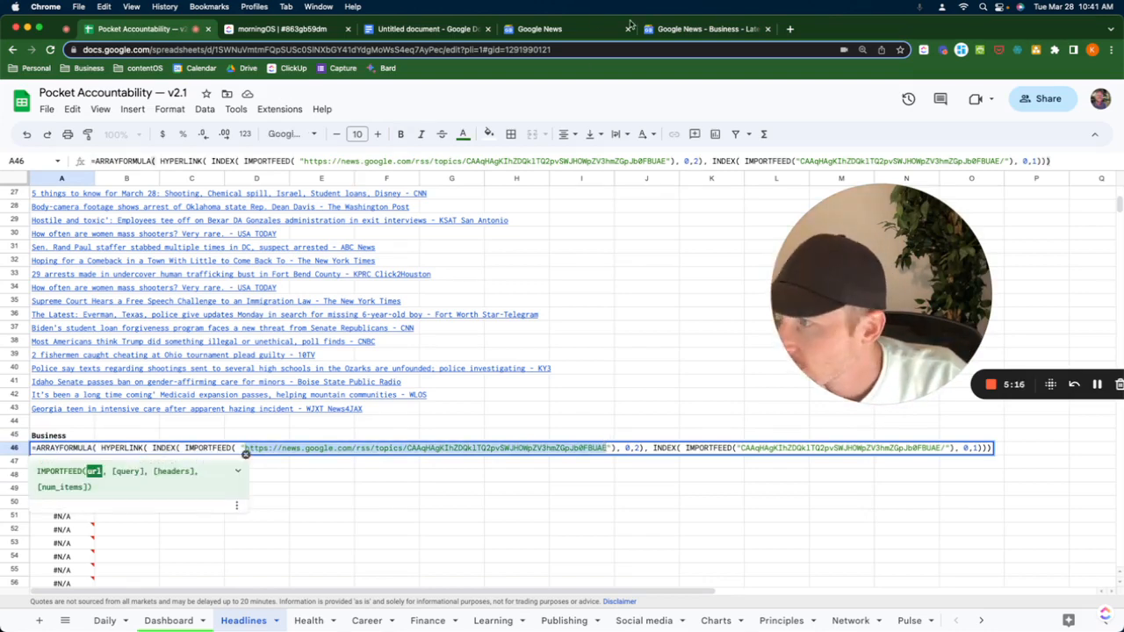
pyautogui.click(650, 28)
pyautogui.click(290, 29)
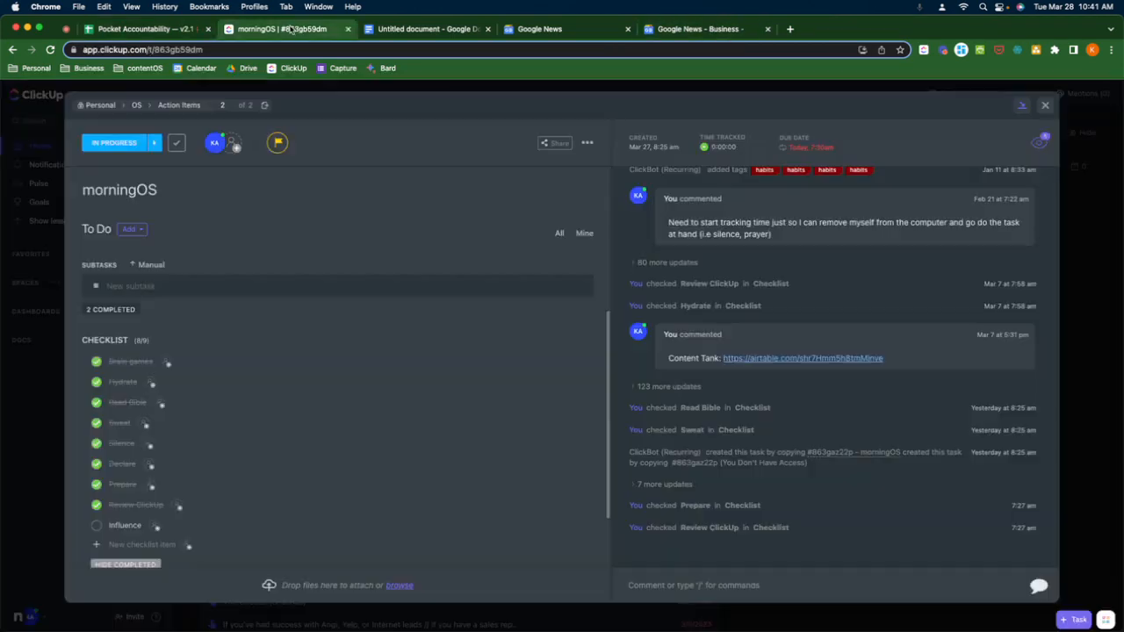
pyautogui.click(151, 30)
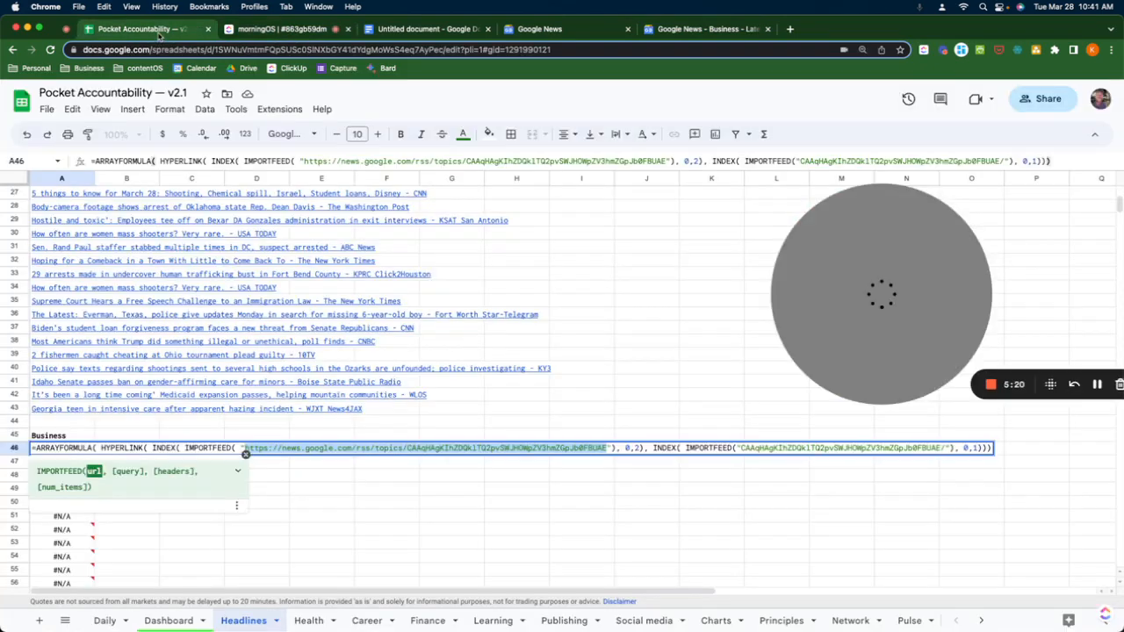
pyautogui.click(441, 495)
# - Replace the topic ID in the first feed URL of A46's formula with the copied Business ID
pyautogui.doubleClick(79, 450)
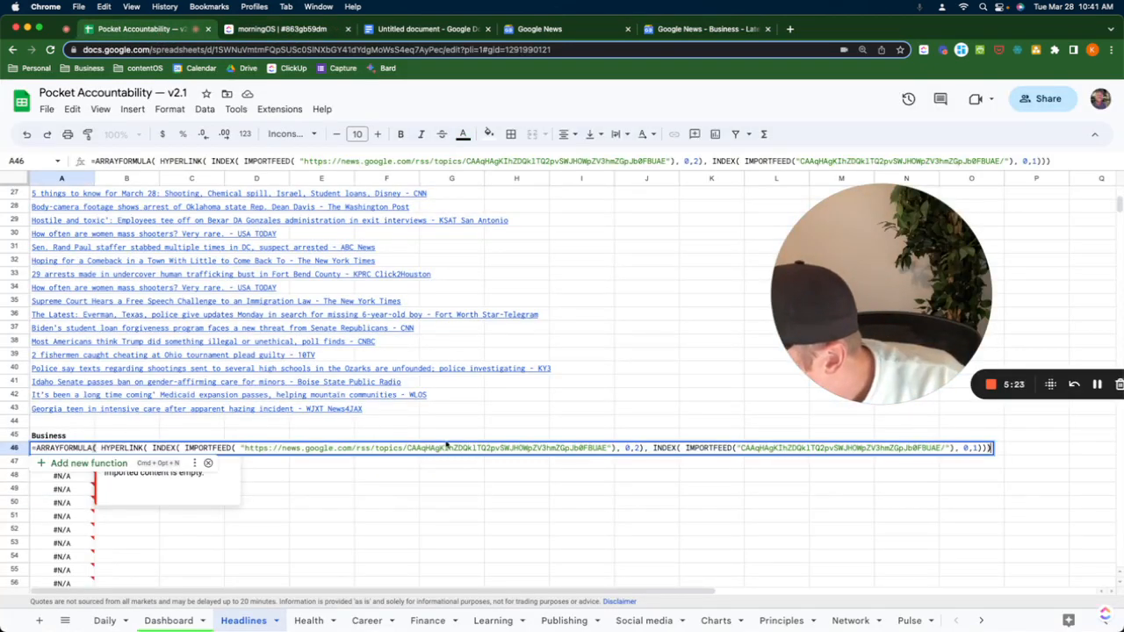
pyautogui.moveTo(406, 448); pyautogui.dragTo(608, 448)
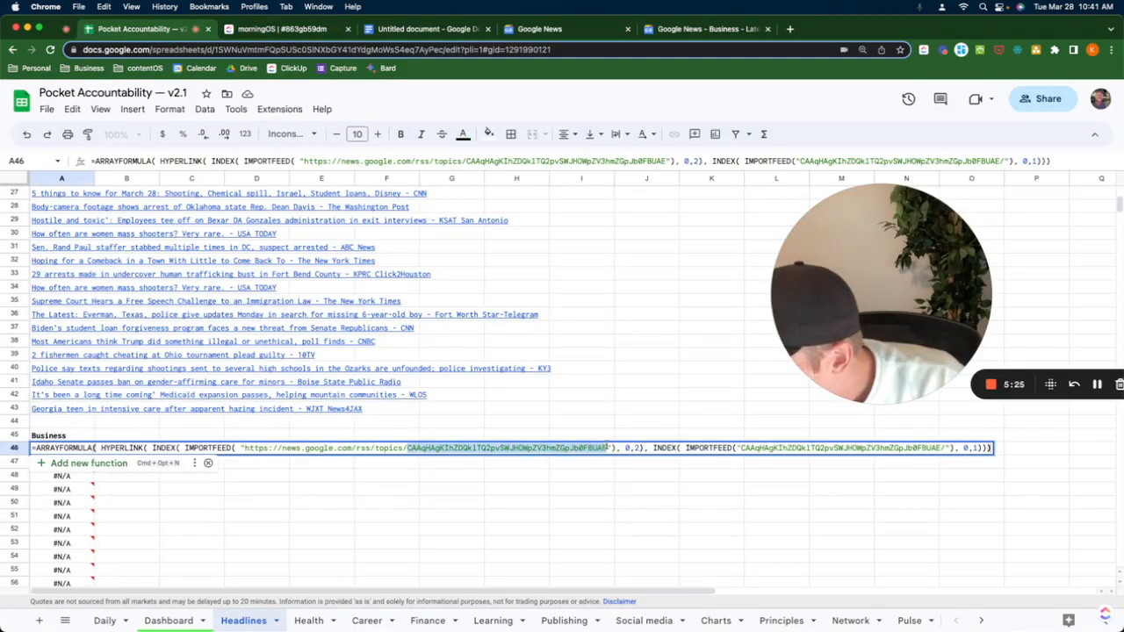
pyautogui.press('super+v')
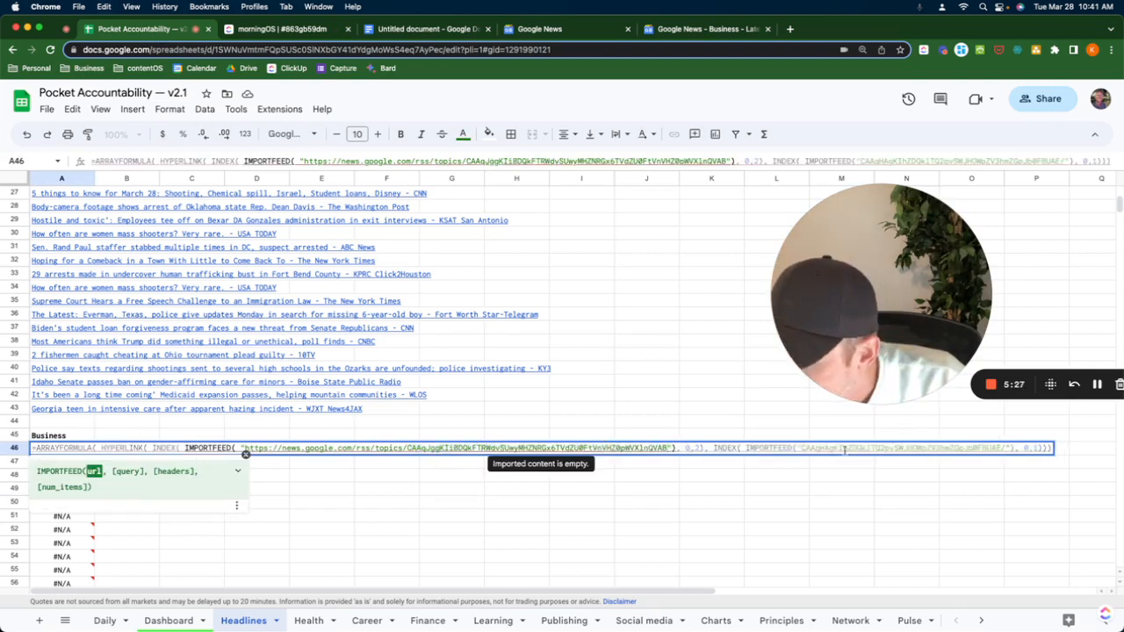
pyautogui.click(809, 448)
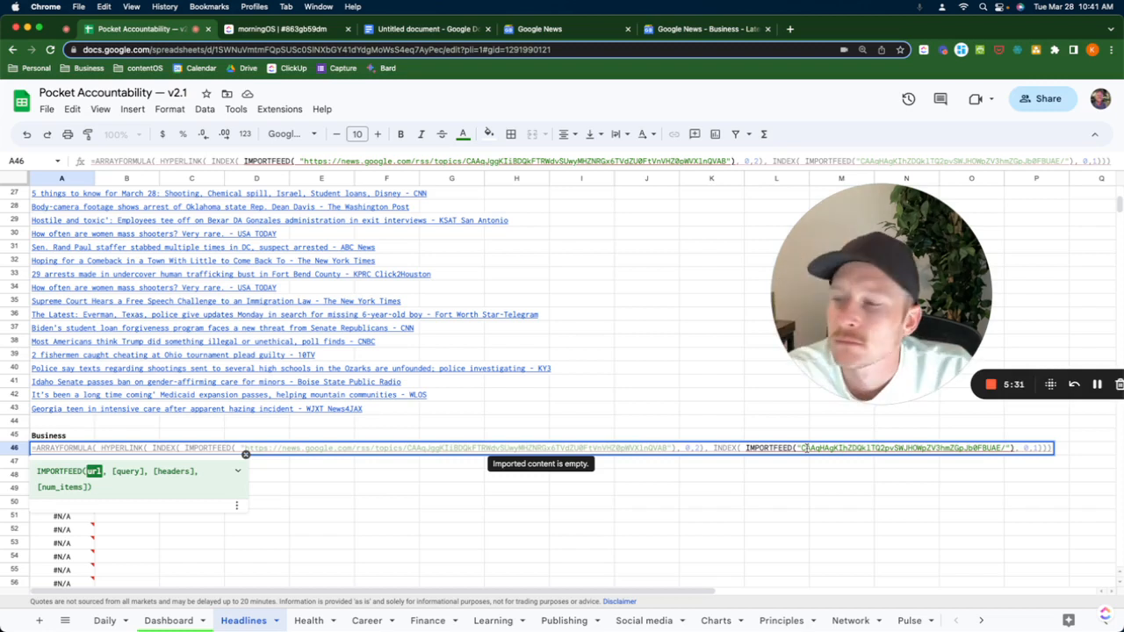
pyautogui.press('Escape')
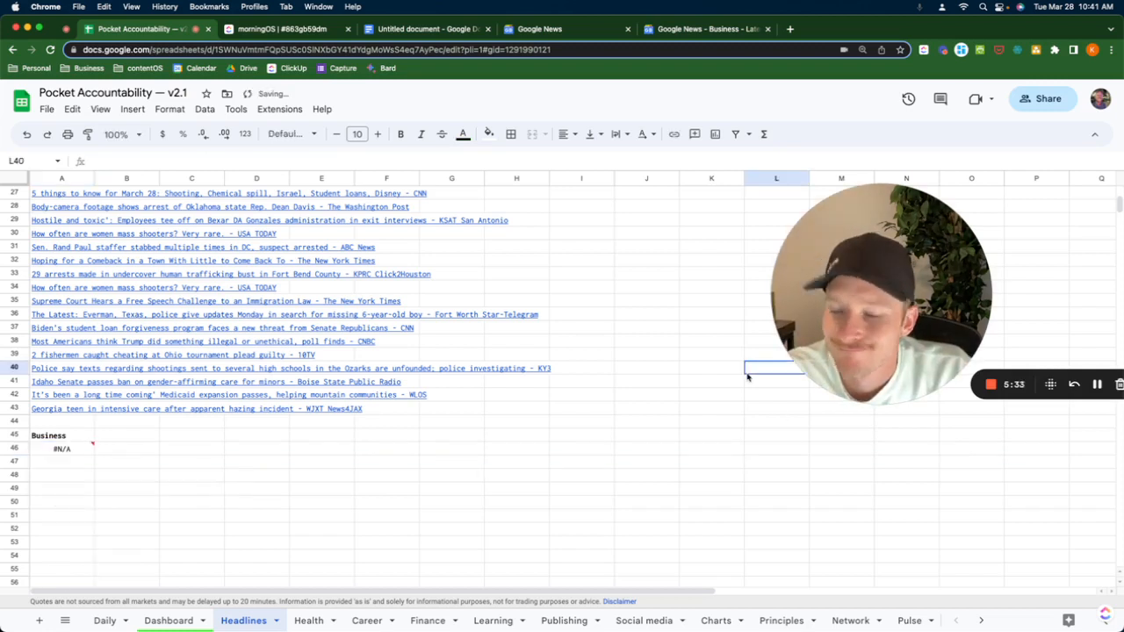
pyautogui.doubleClick(76, 453)
pyautogui.click(610, 373)
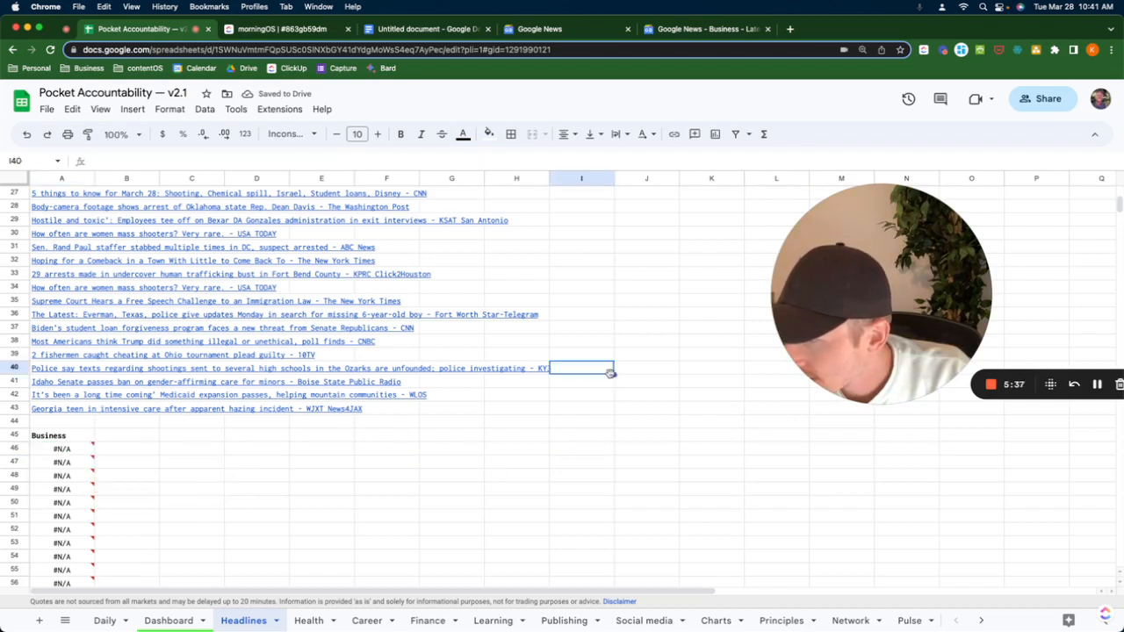
# - Undo the recent edits to bring back the Local heading and the "sections/" portions in A46's feed URLs
pyautogui.press('super+z')
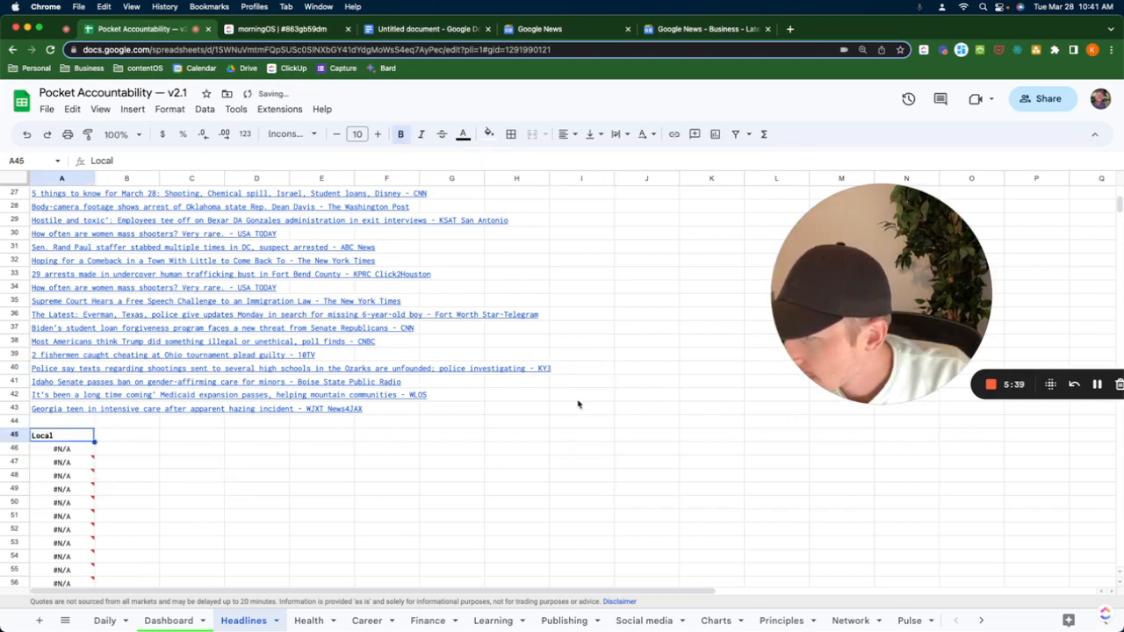
pyautogui.press('super+z')
# - Try to remove the "sections/" portion and the ID after it from A46's first feed URL
pyautogui.doubleClick(77, 450)
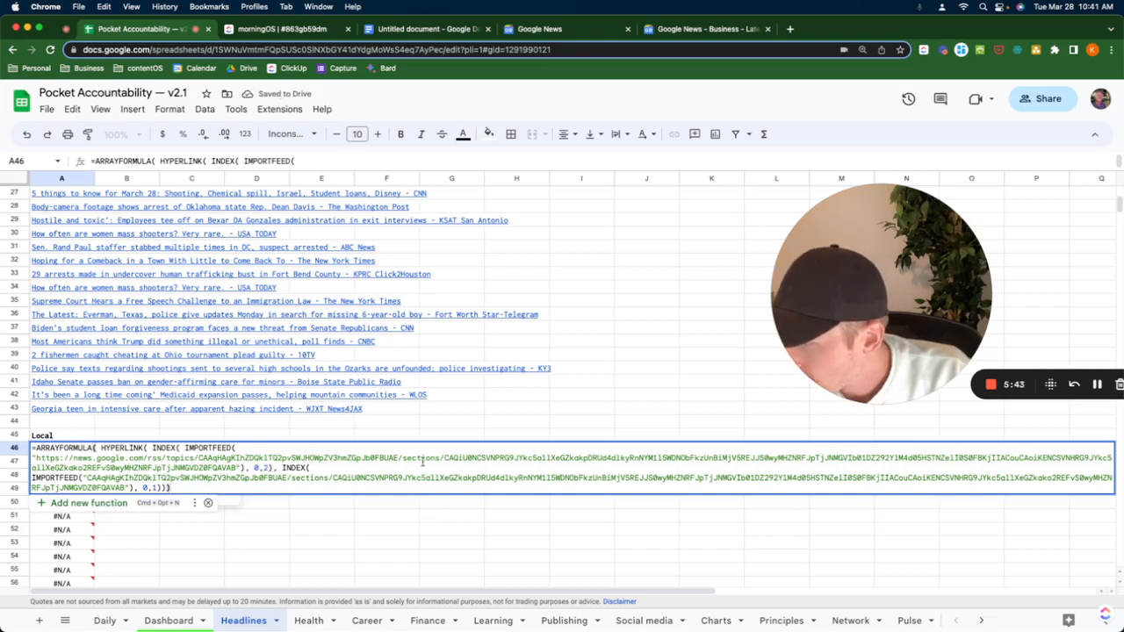
pyautogui.moveTo(400, 458); pyautogui.dragTo(233, 466)
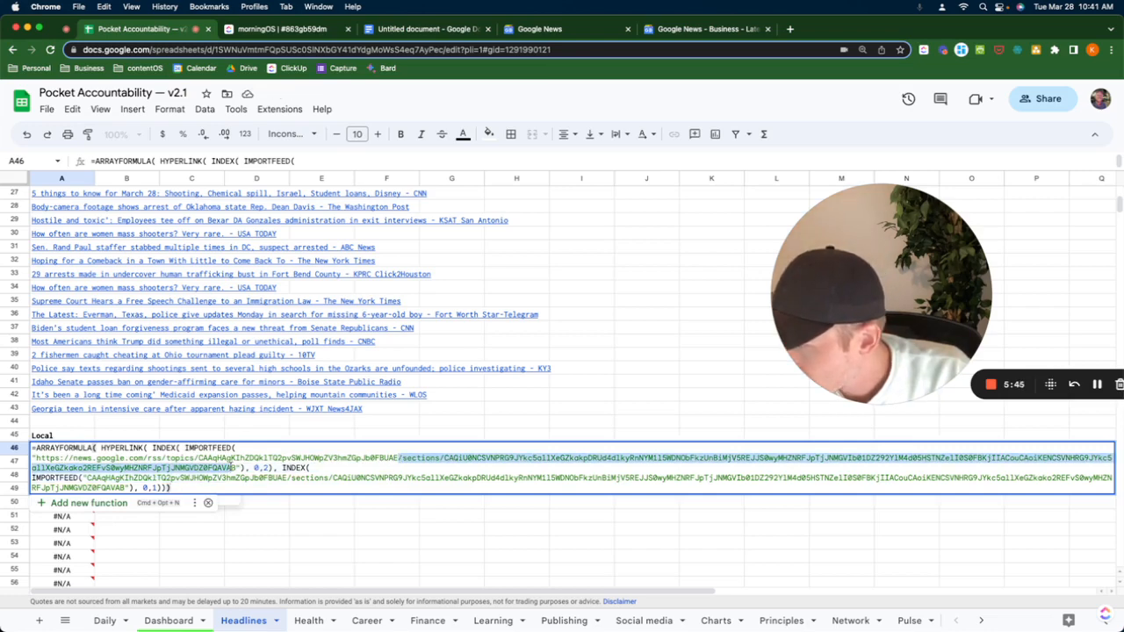
pyautogui.press('BackSpace')
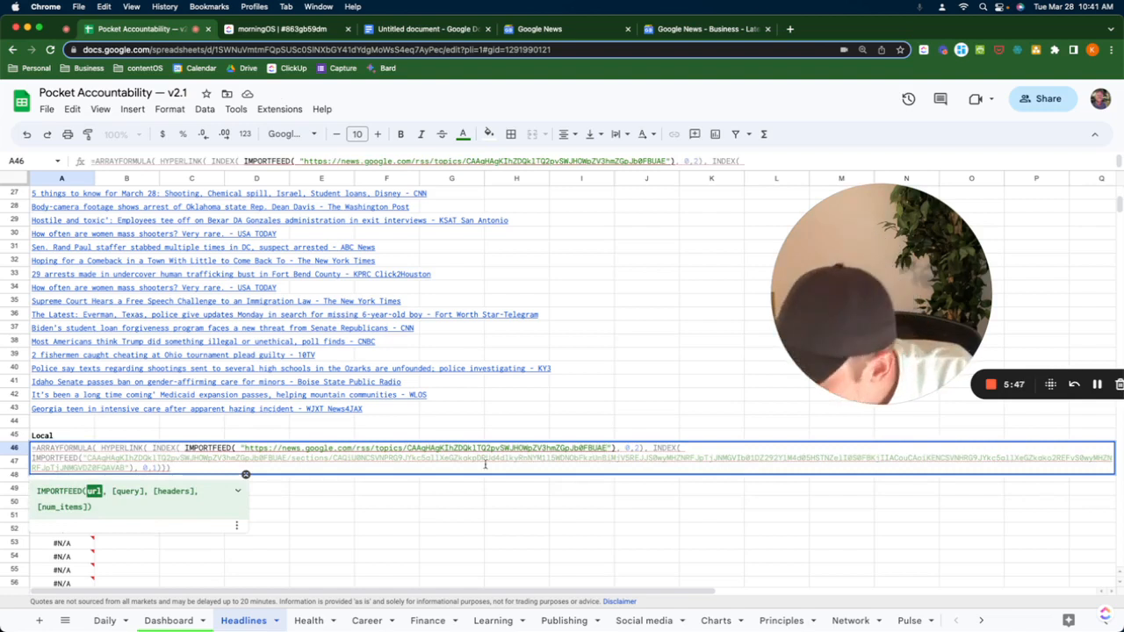
pyautogui.click(544, 458)
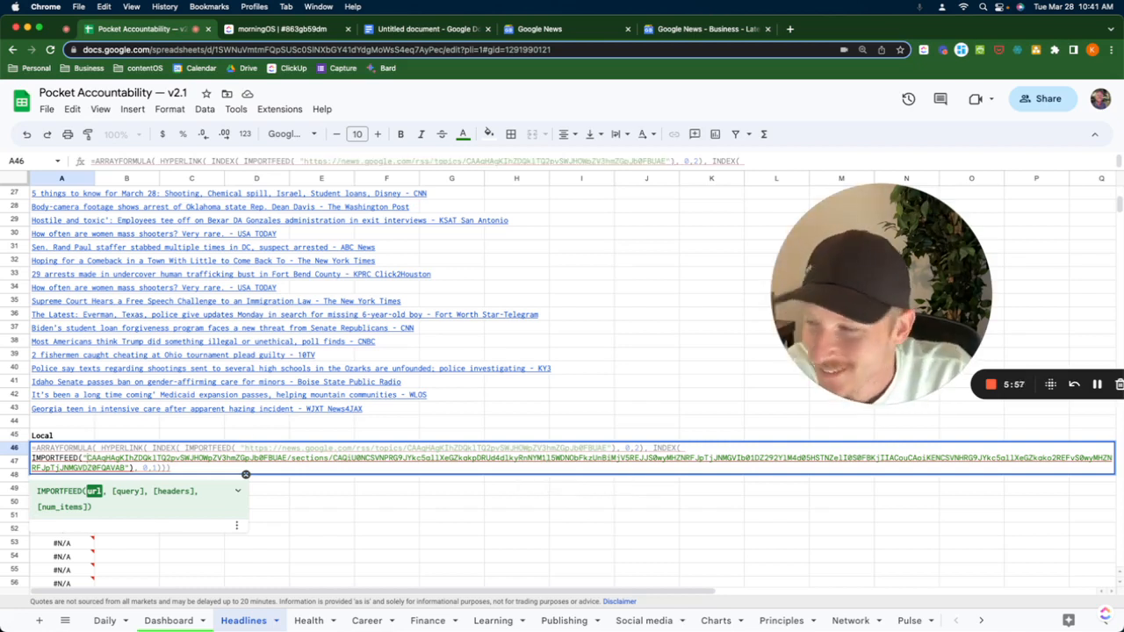
pyautogui.click(675, 340)
pyautogui.click(73, 451)
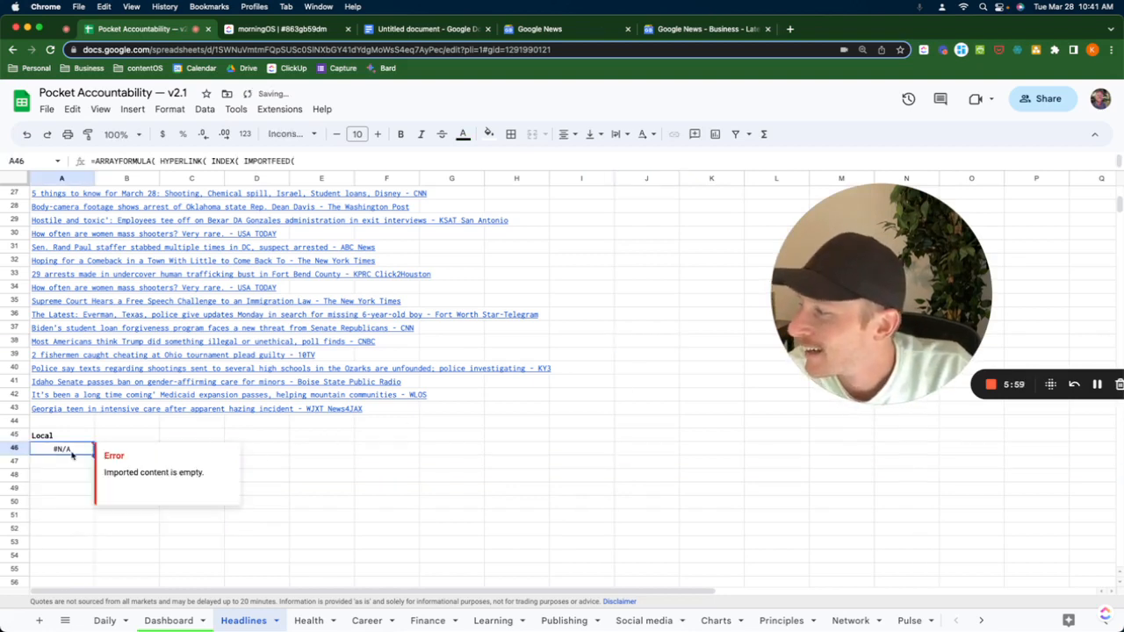
pyautogui.doubleClick(73, 452)
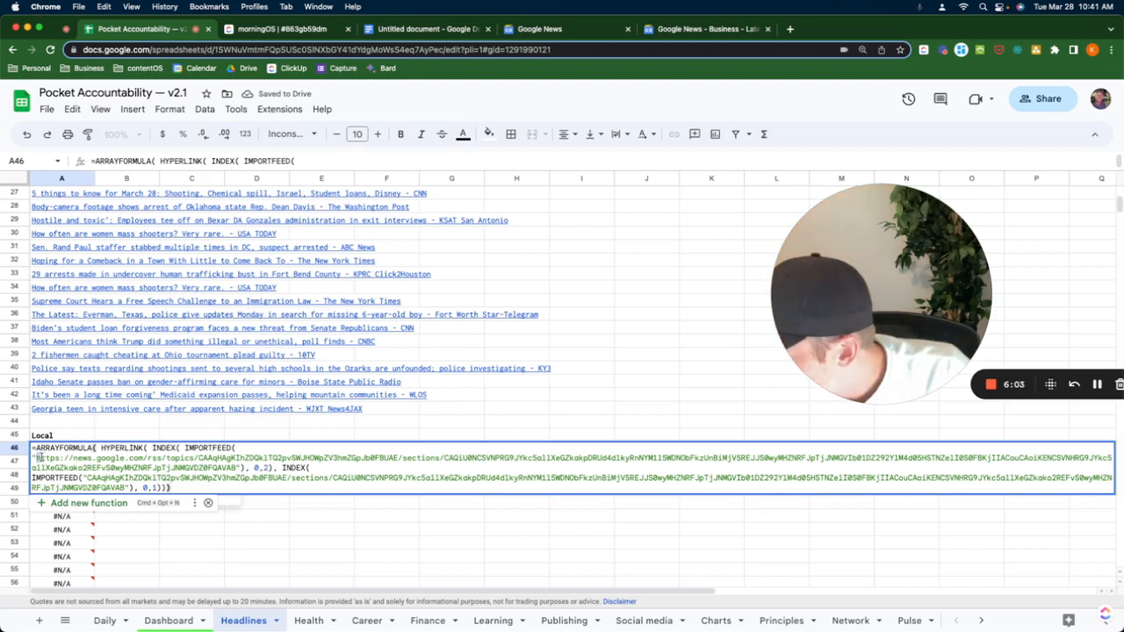
pyautogui.moveTo(35, 457); pyautogui.dragTo(194, 456)
pyautogui.press('super+c')
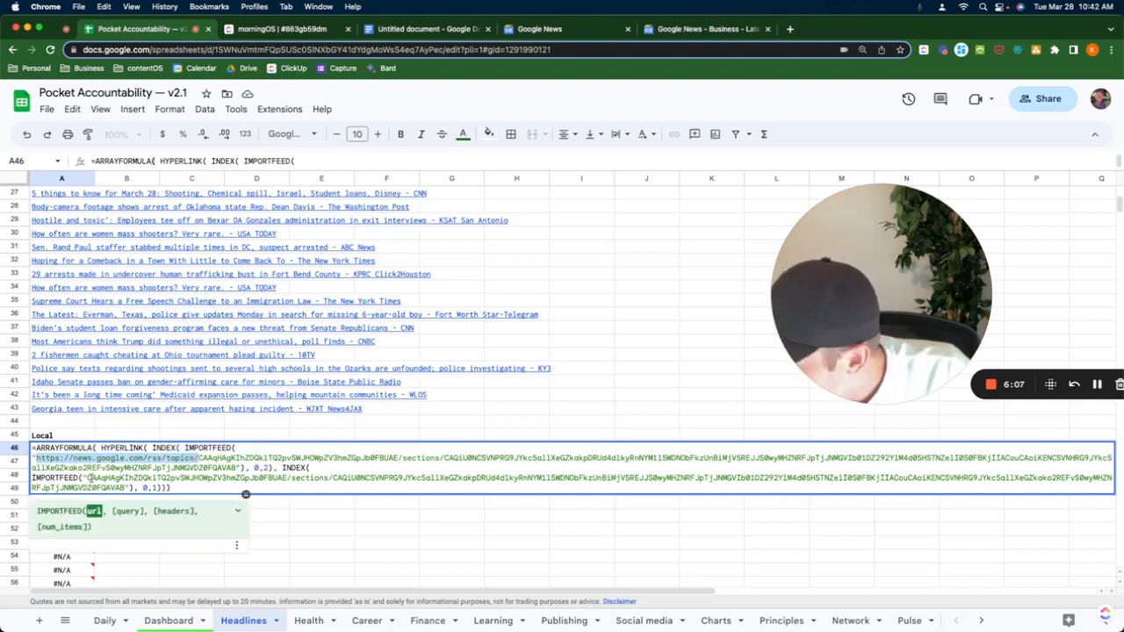
pyautogui.click(88, 478)
pyautogui.press('super+v')
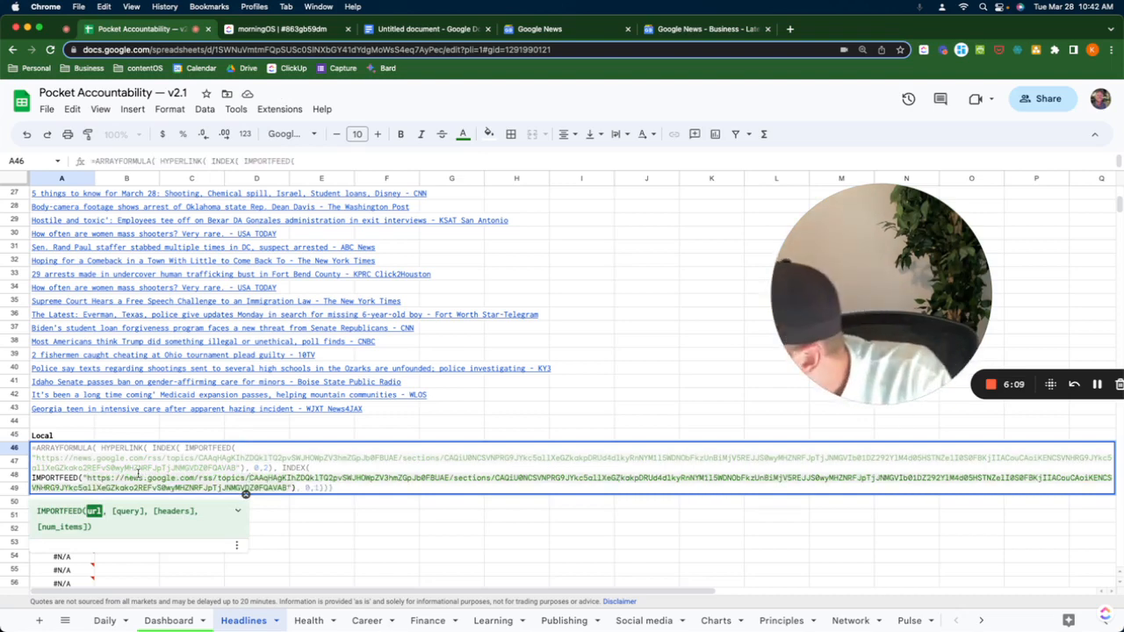
pyautogui.press('Return')
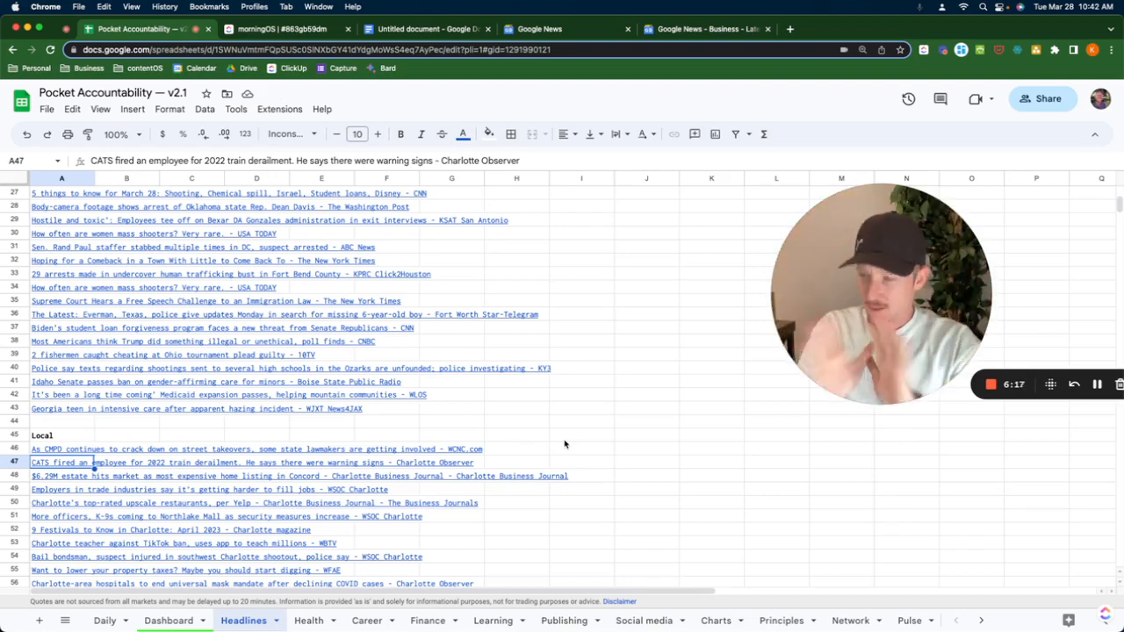
# - Add a bold "Business" heading in cell A67, below the Local headlines
pyautogui.scroll(-5, 369, 470)
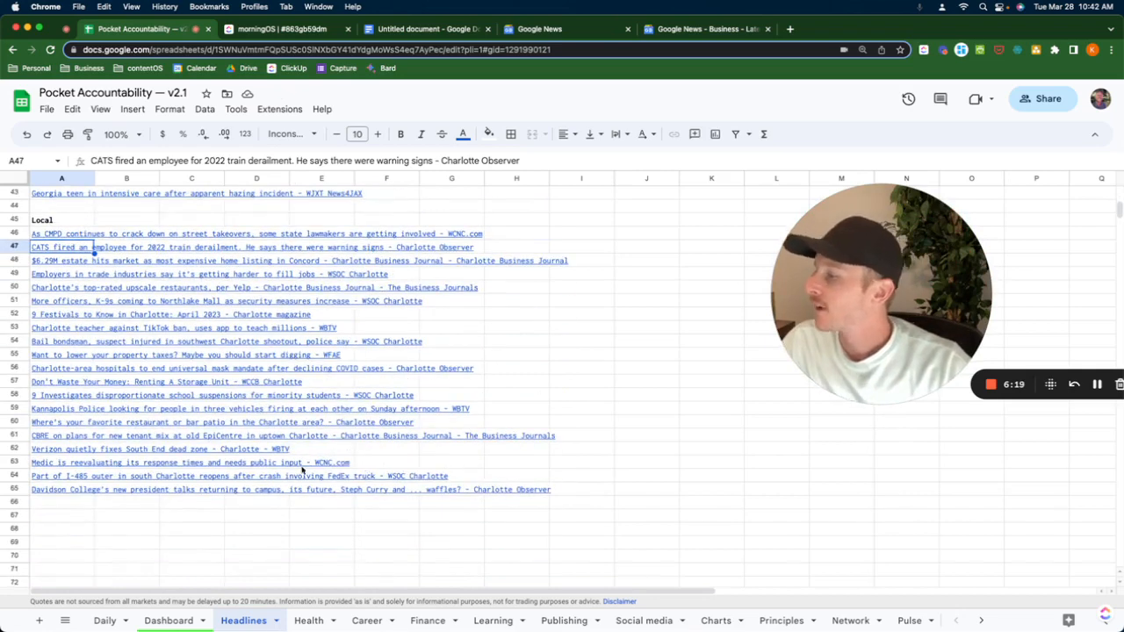
pyautogui.click(60, 519)
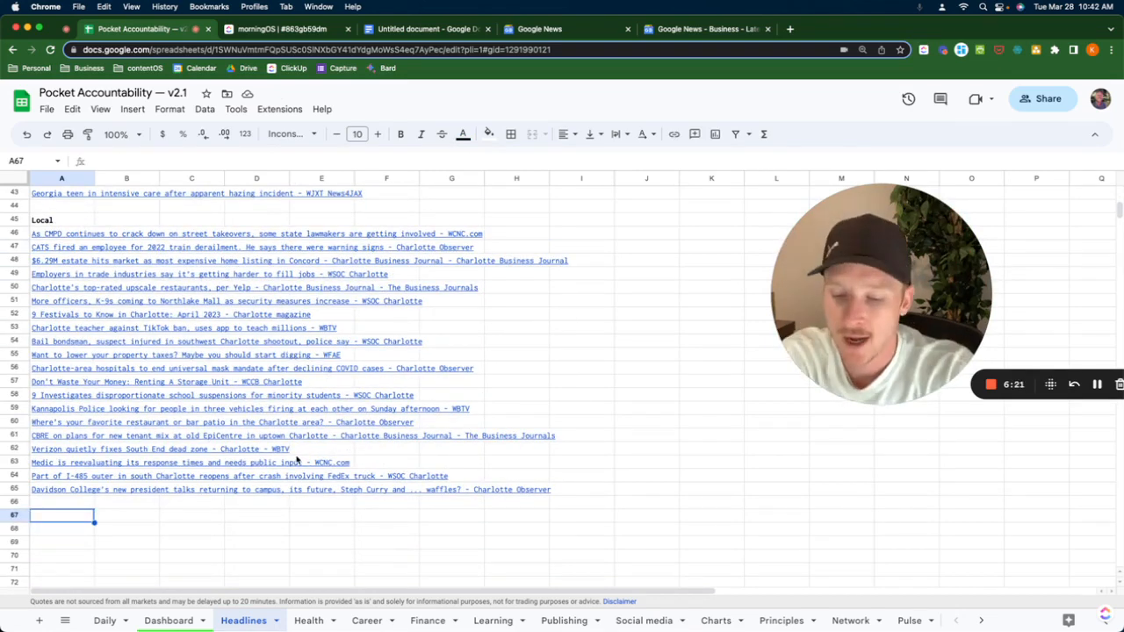
pyautogui.hotkey('ctrl', 'b')
pyautogui.write('Business')
pyautogui.press('Return')
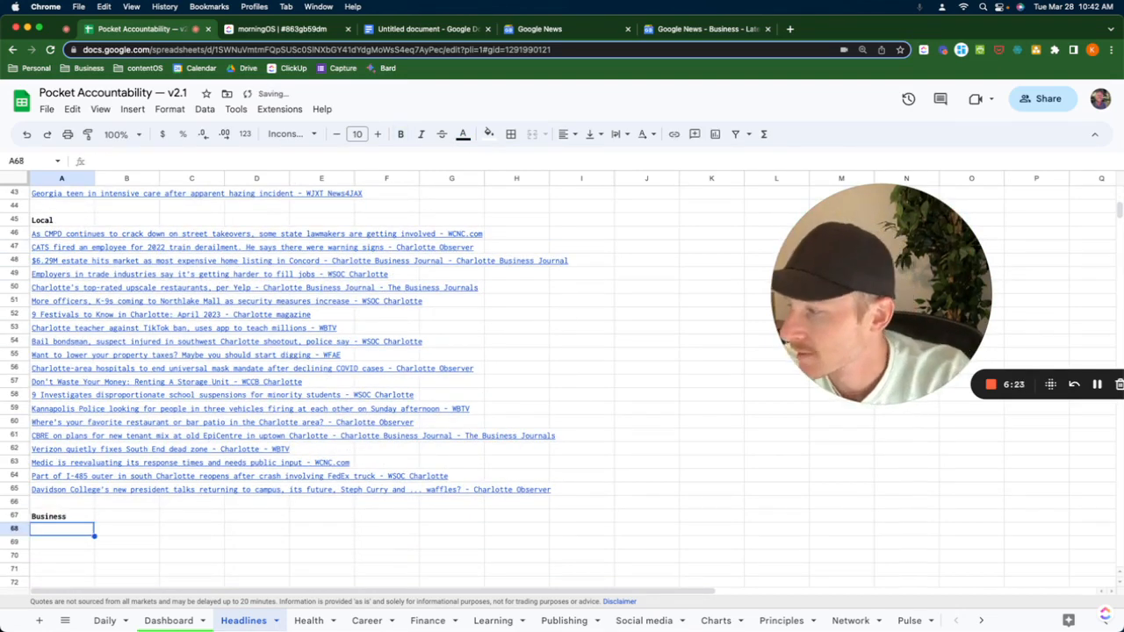
# - Copy the Local feed formula from cell A46 into cell A68 under the Business heading
pyautogui.click(43, 234)
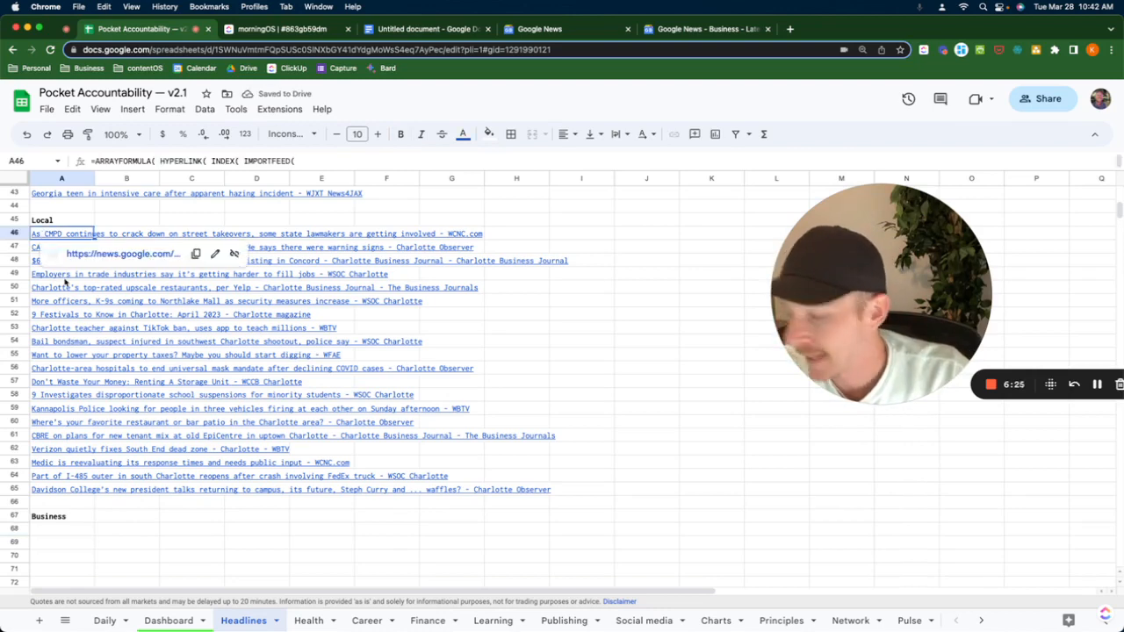
pyautogui.press('super+c')
pyautogui.click(62, 530)
pyautogui.press('super+v')
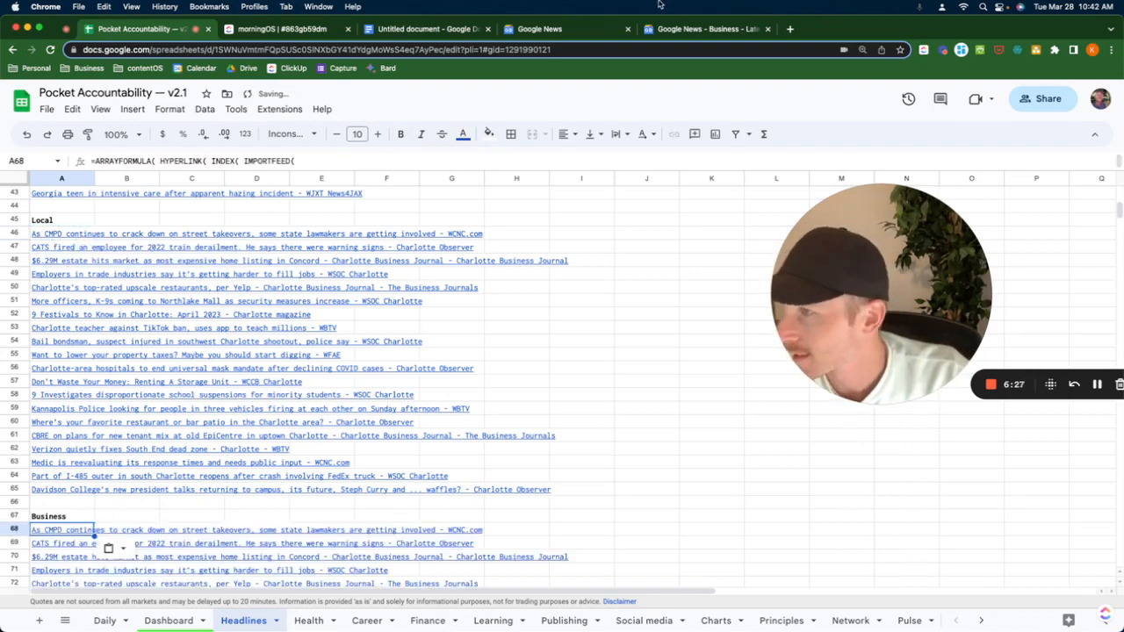
# - Replace everything after "topics/" in cell A68's first feed URL with the topic ID from the Google News Business page address
pyautogui.click(679, 29)
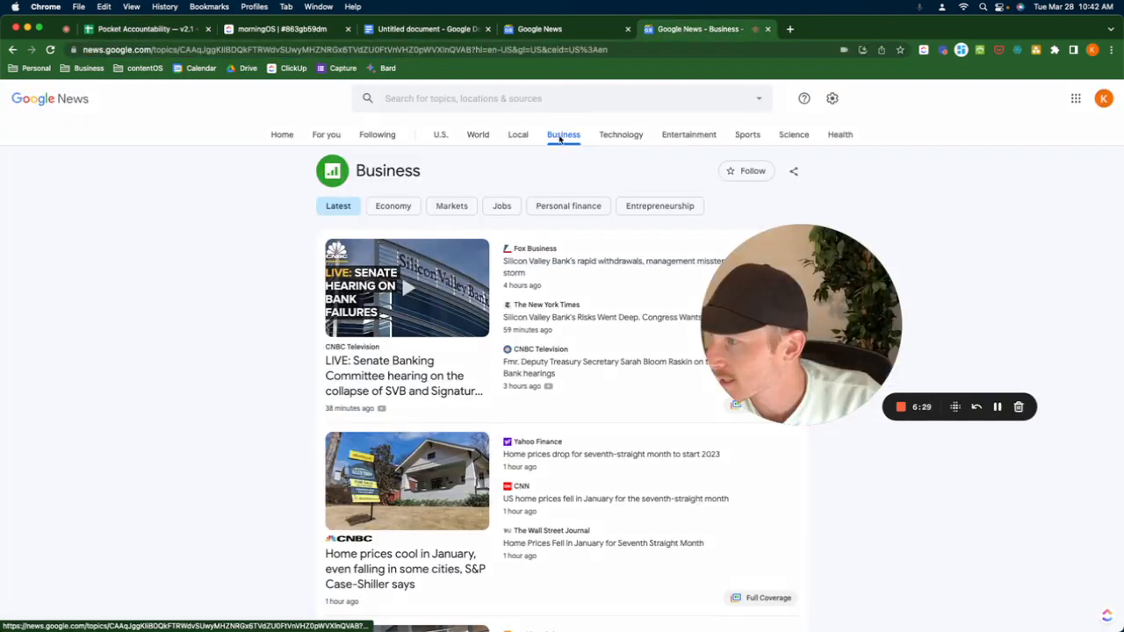
pyautogui.moveTo(471, 49); pyautogui.dragTo(182, 49)
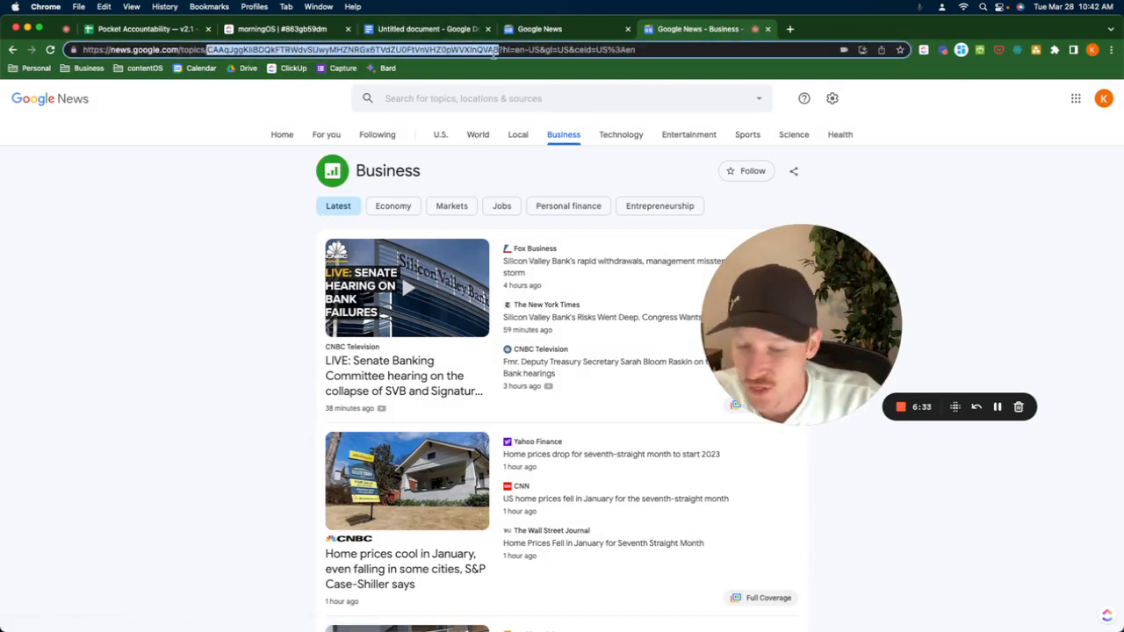
pyautogui.click(136, 29)
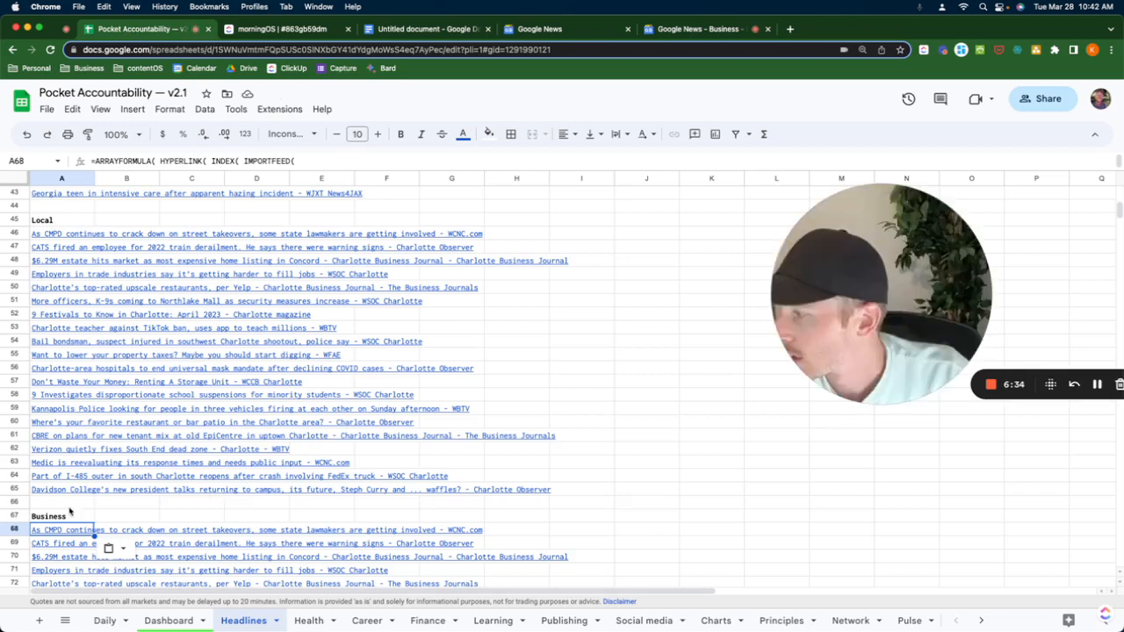
pyautogui.doubleClick(87, 530)
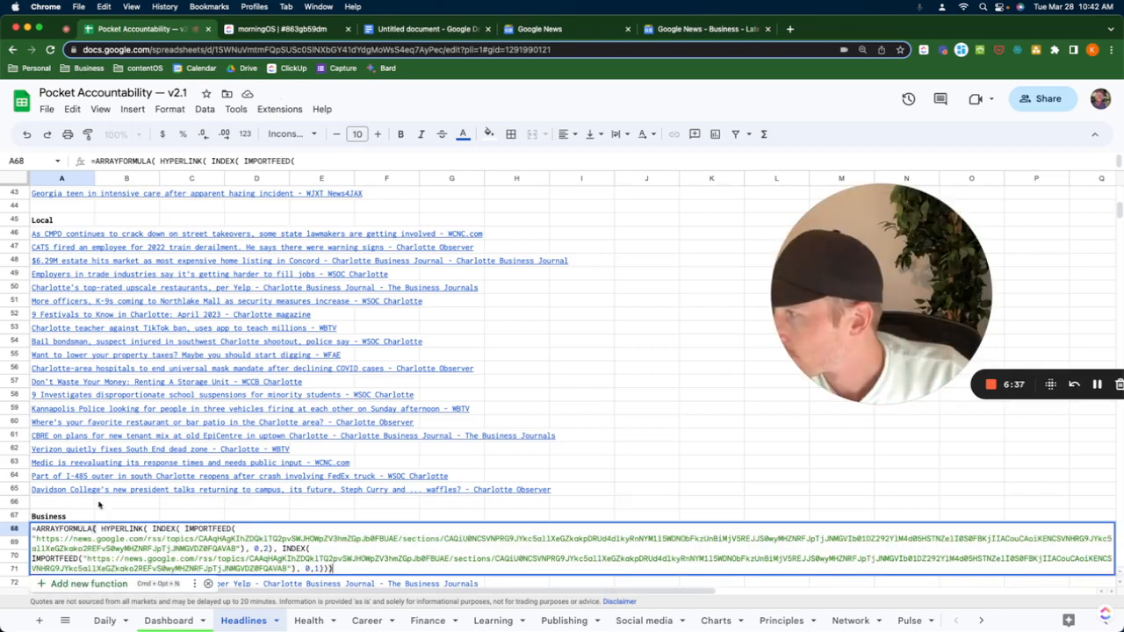
pyautogui.scroll(-1, 200, 311)
pyautogui.scroll(-2, 201, 310)
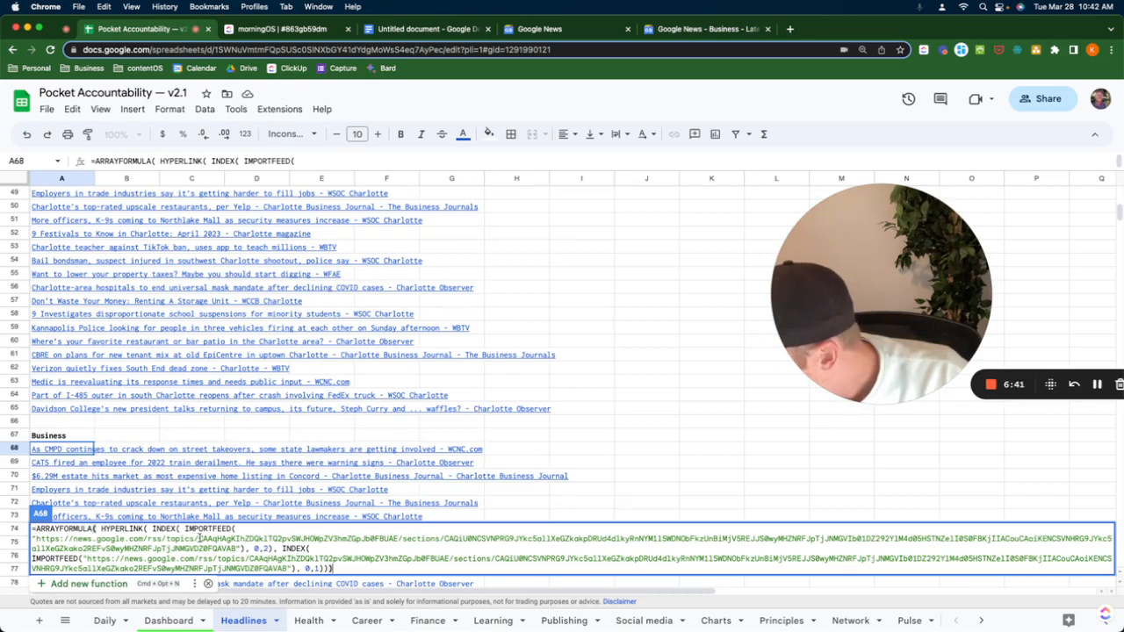
pyautogui.moveTo(200, 538); pyautogui.dragTo(237, 548)
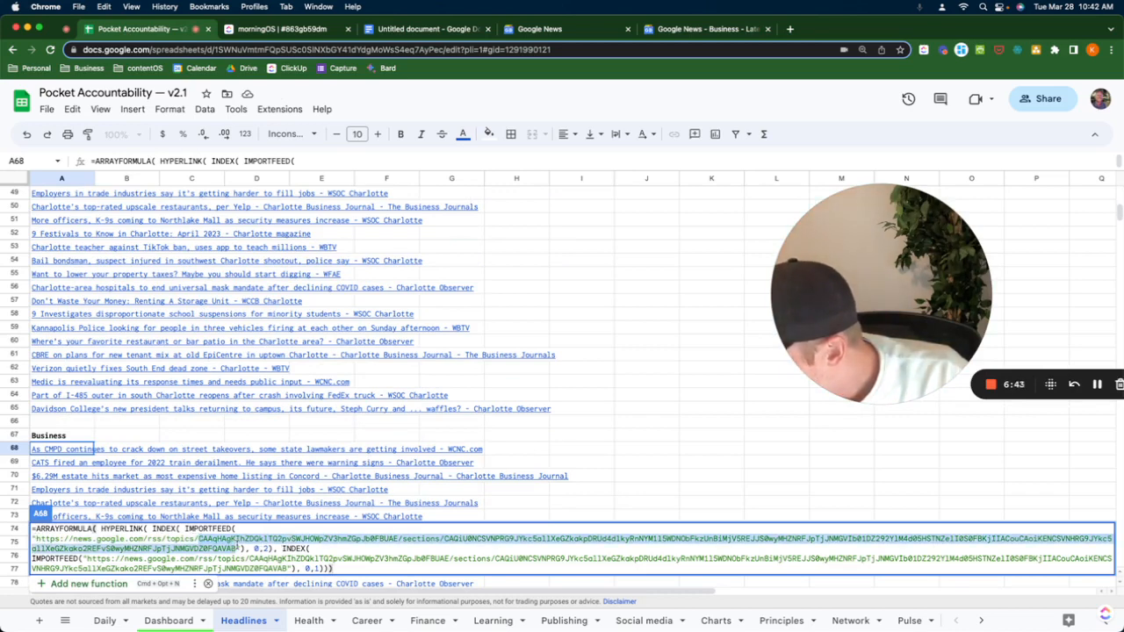
pyautogui.press('super+v')
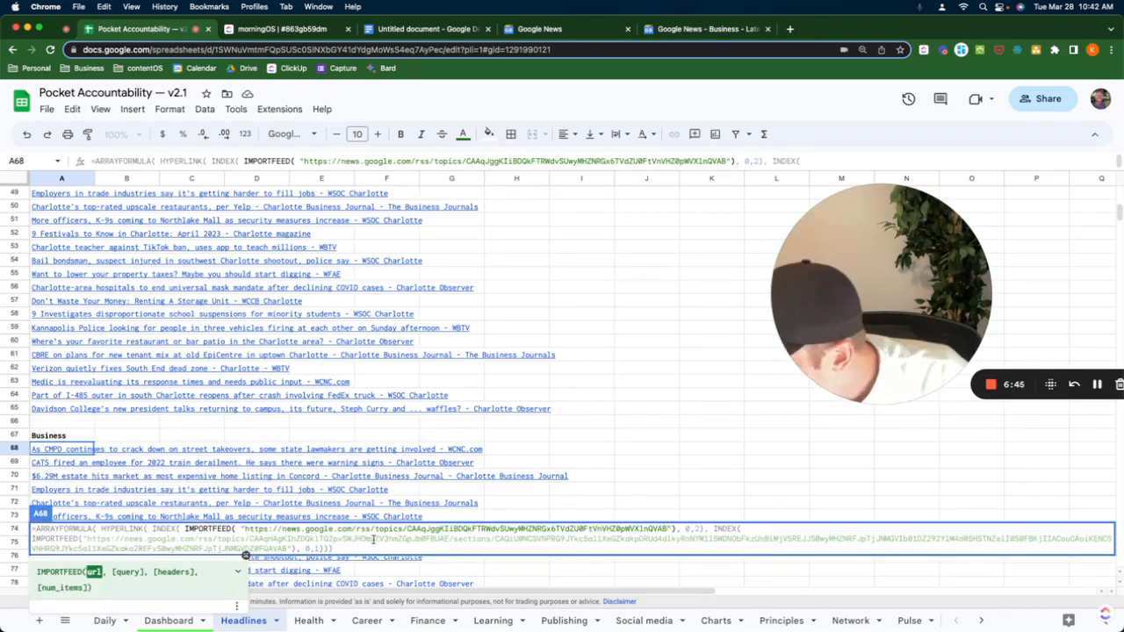
# - Replace the ID path in A68's second IMPORTFEED URL with the same Business topic ID and apply the formula
pyautogui.click(368, 538)
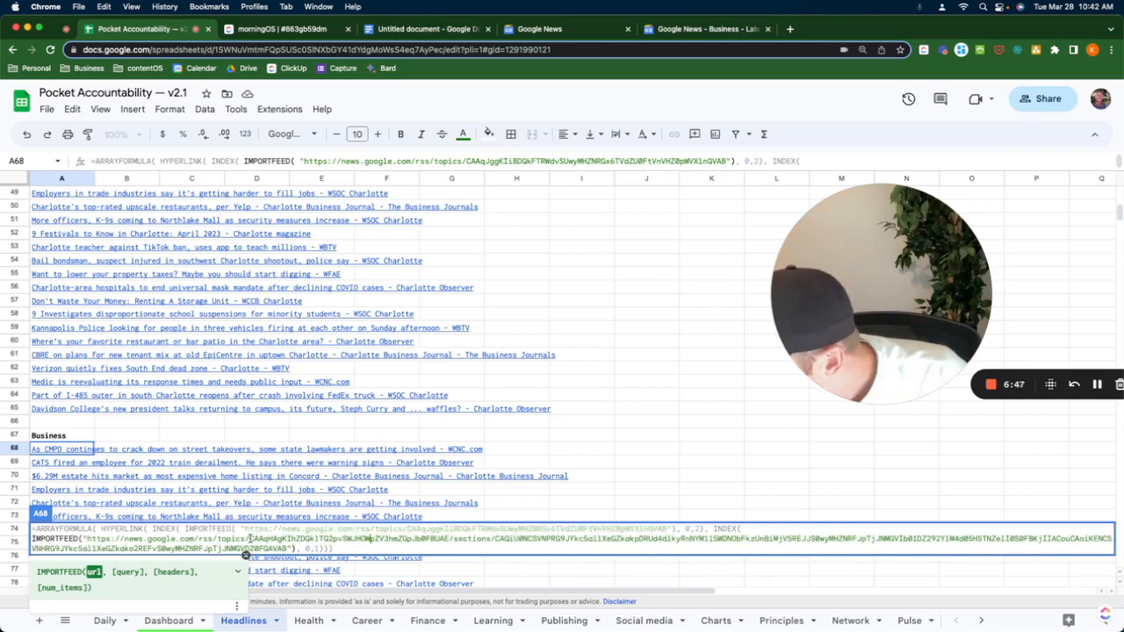
pyautogui.moveTo(250, 539); pyautogui.dragTo(288, 549)
pyautogui.press('super+v')
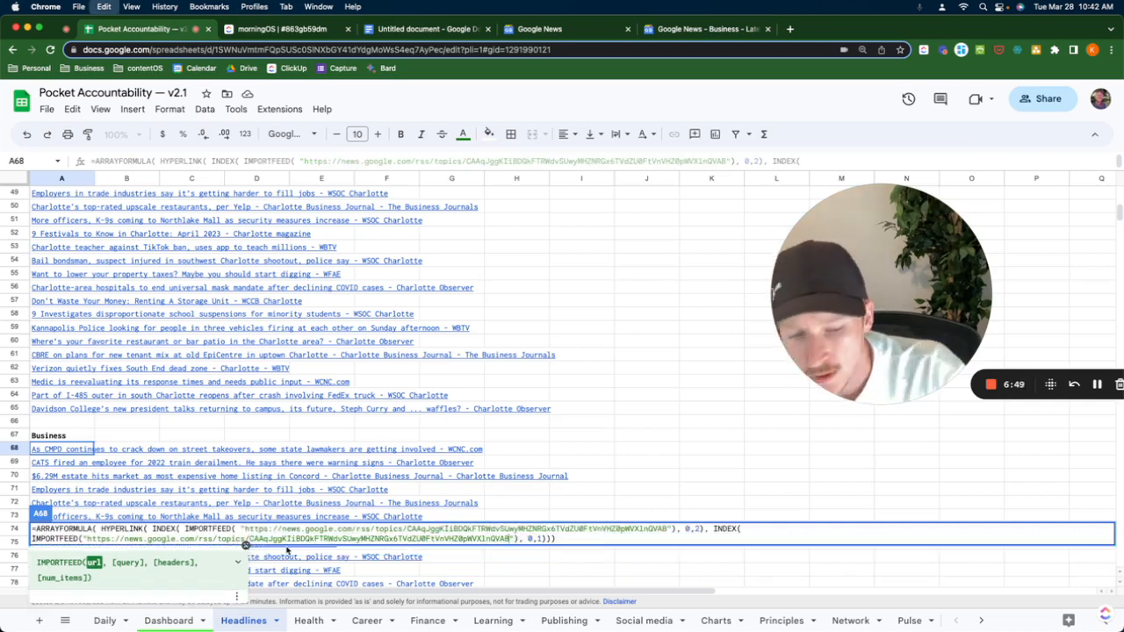
pyautogui.press('Return')
pyautogui.click(597, 452)
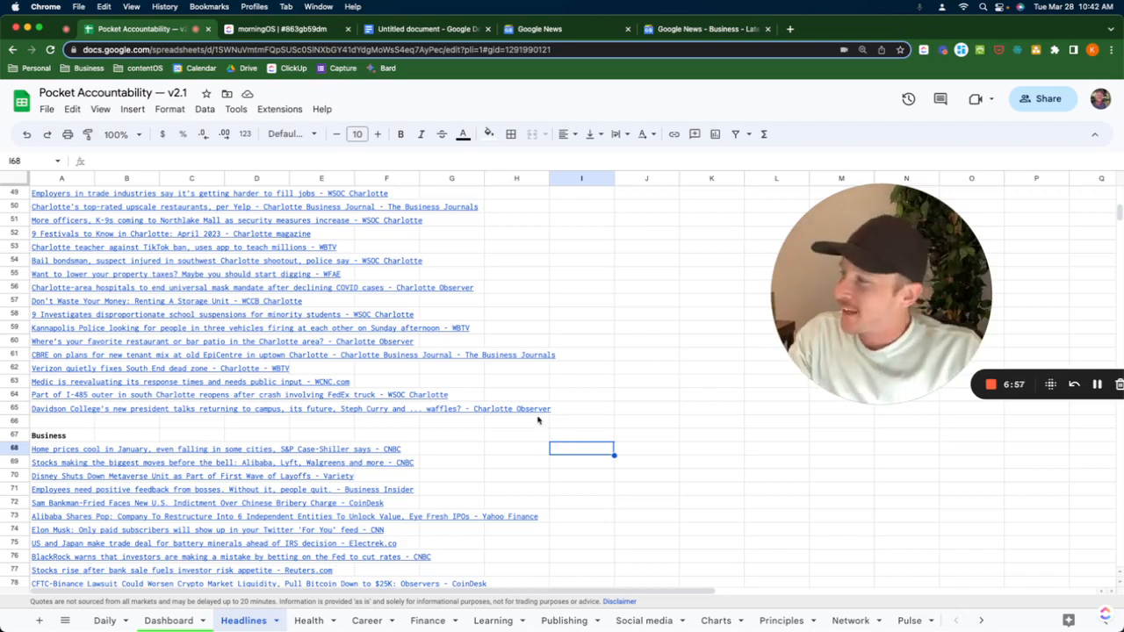
pyautogui.scroll(7, 538, 419)
pyautogui.scroll(1, 539, 420)
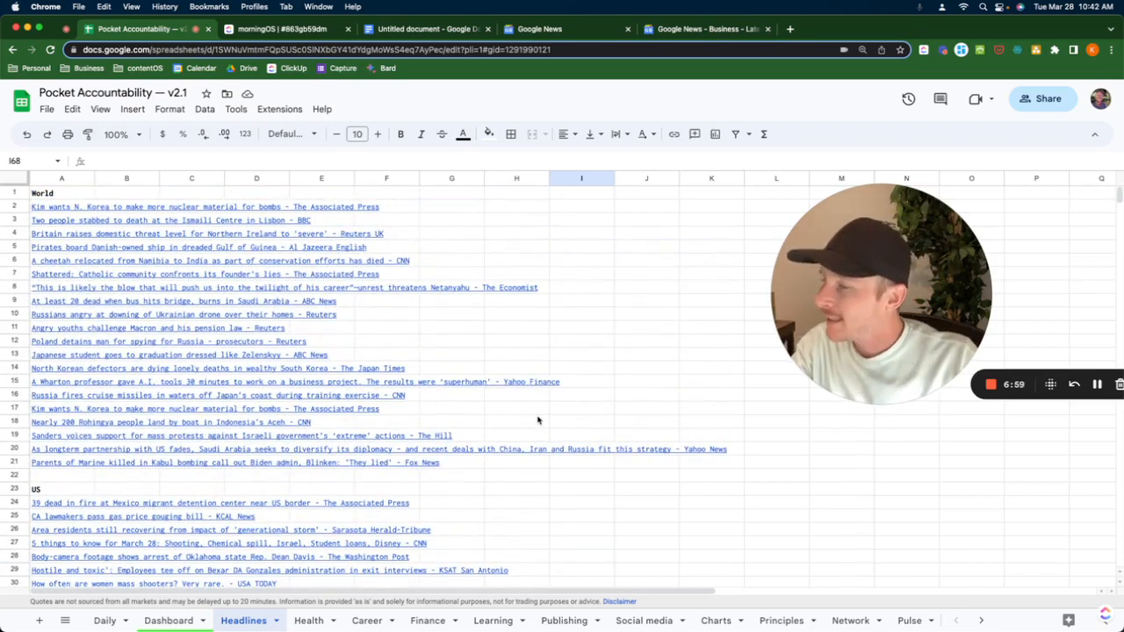
pyautogui.moveTo(881, 327); pyautogui.dragTo(745, 274)
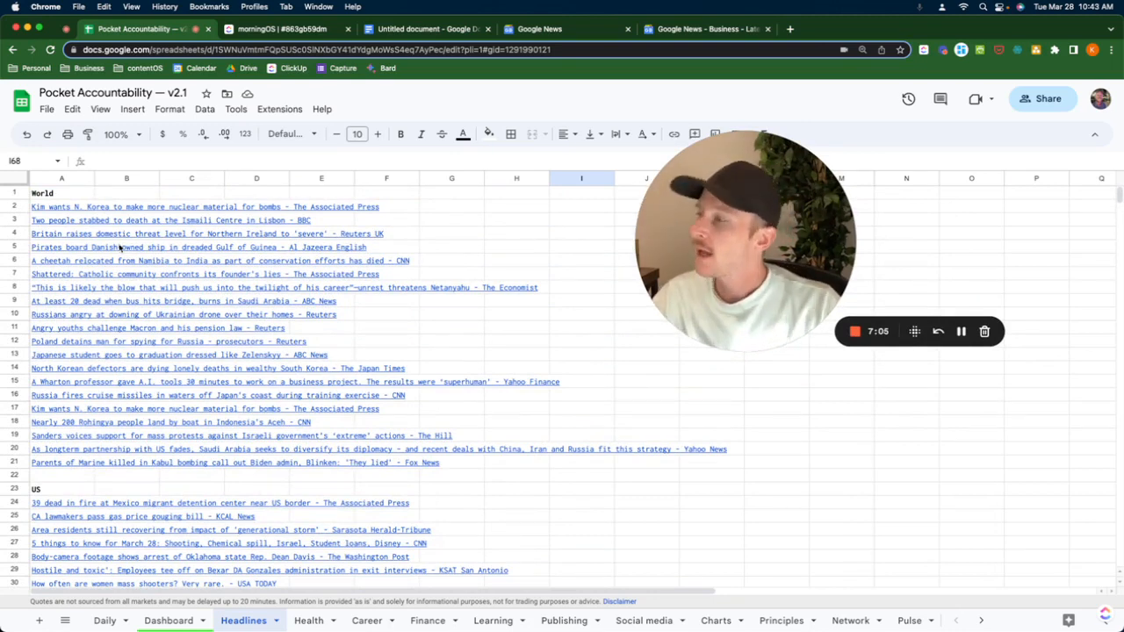
# - Switch to the Google Docs document and highlight the whole ARRAYFORMULA, including the topic ID in its second feed URL
pyautogui.click(369, 26)
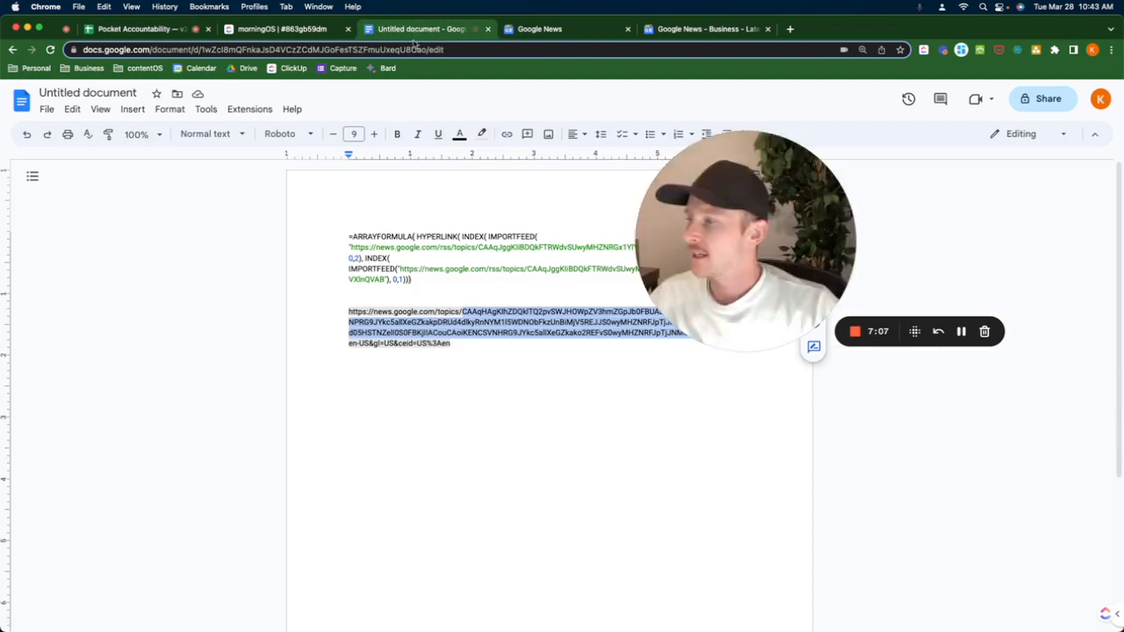
pyautogui.click(560, 445)
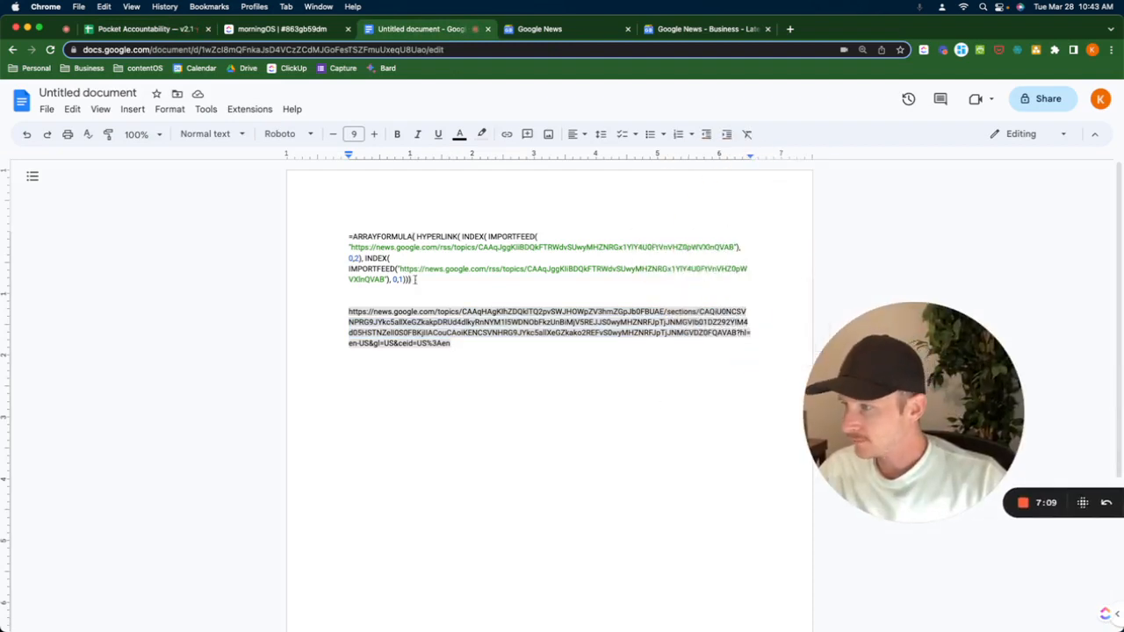
pyautogui.moveTo(415, 279); pyautogui.dragTo(344, 229)
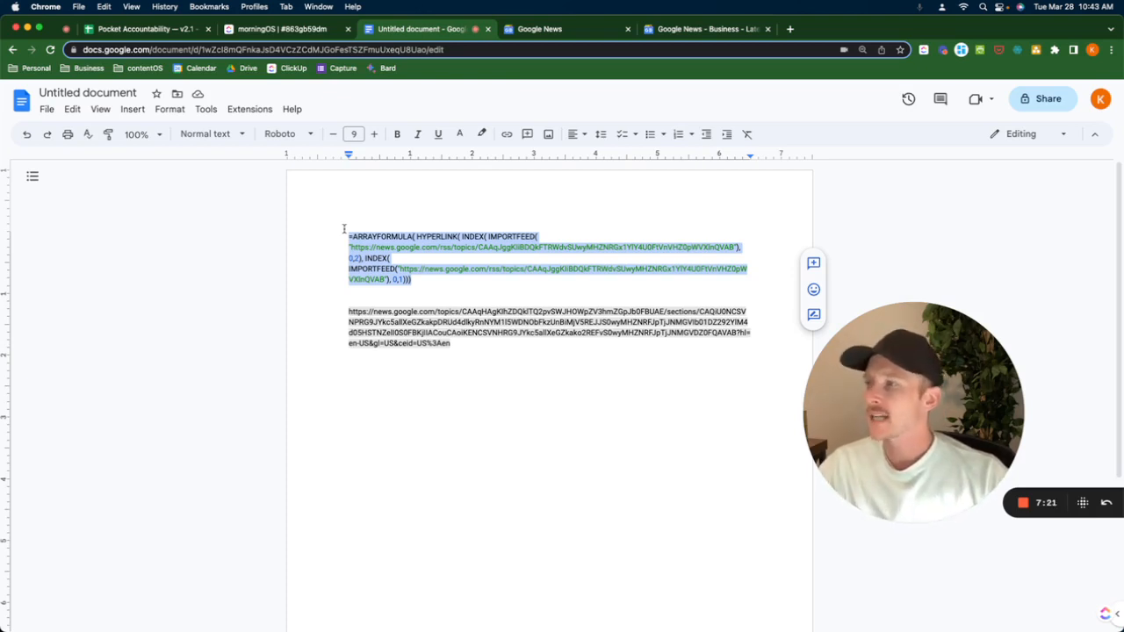
pyautogui.click(346, 231)
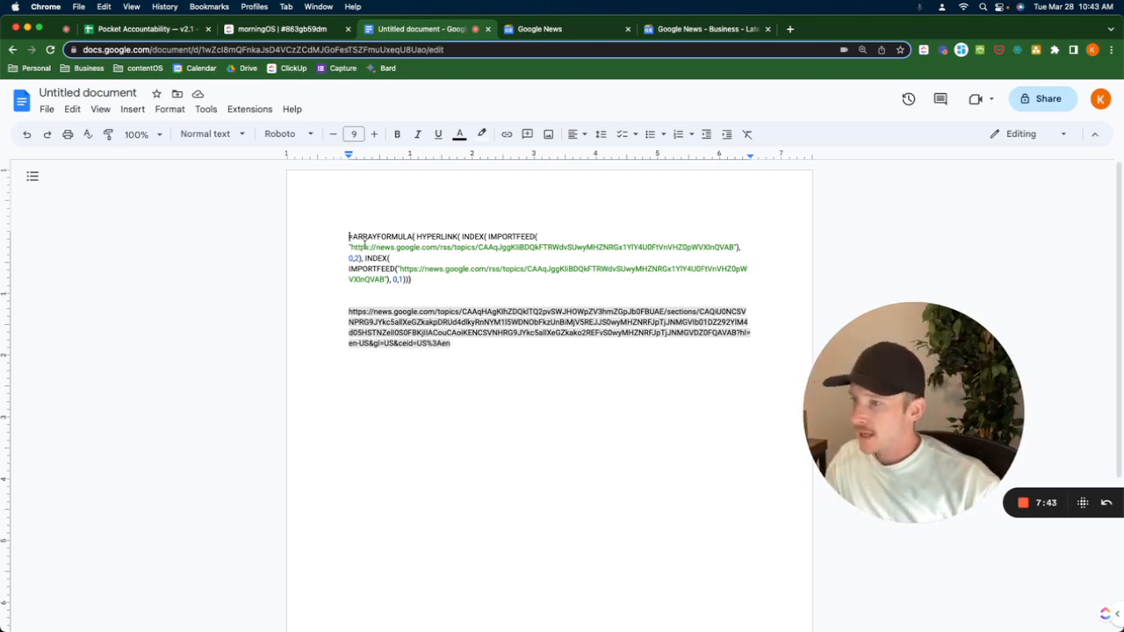
pyautogui.moveTo(525, 270); pyautogui.dragTo(385, 279)
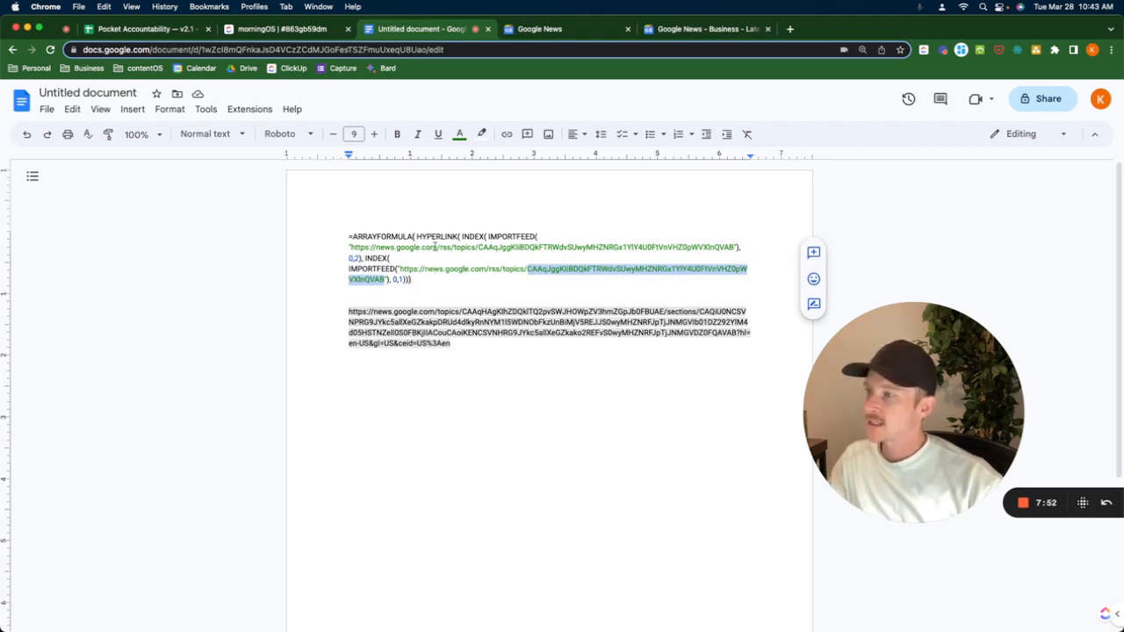
pyautogui.click(596, 272)
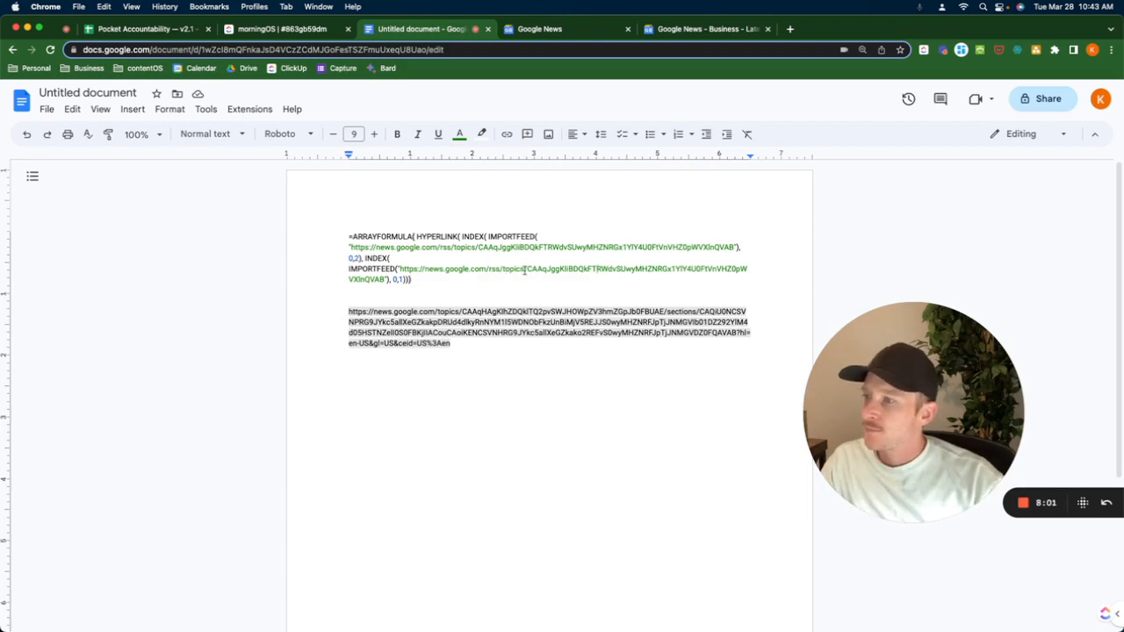
pyautogui.moveTo(527, 271); pyautogui.dragTo(681, 271)
# - Highlight the topic ID and the separate ID after "sections/" in the Local news URL below the formula
pyautogui.moveTo(463, 311); pyautogui.dragTo(661, 312)
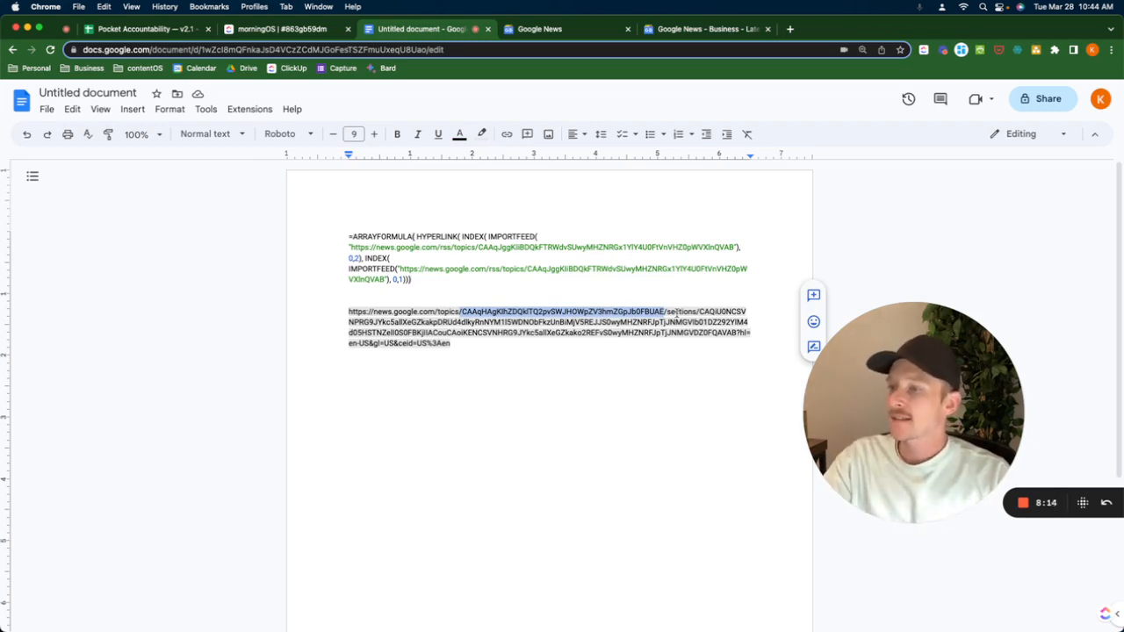
pyautogui.moveTo(701, 312); pyautogui.dragTo(736, 332)
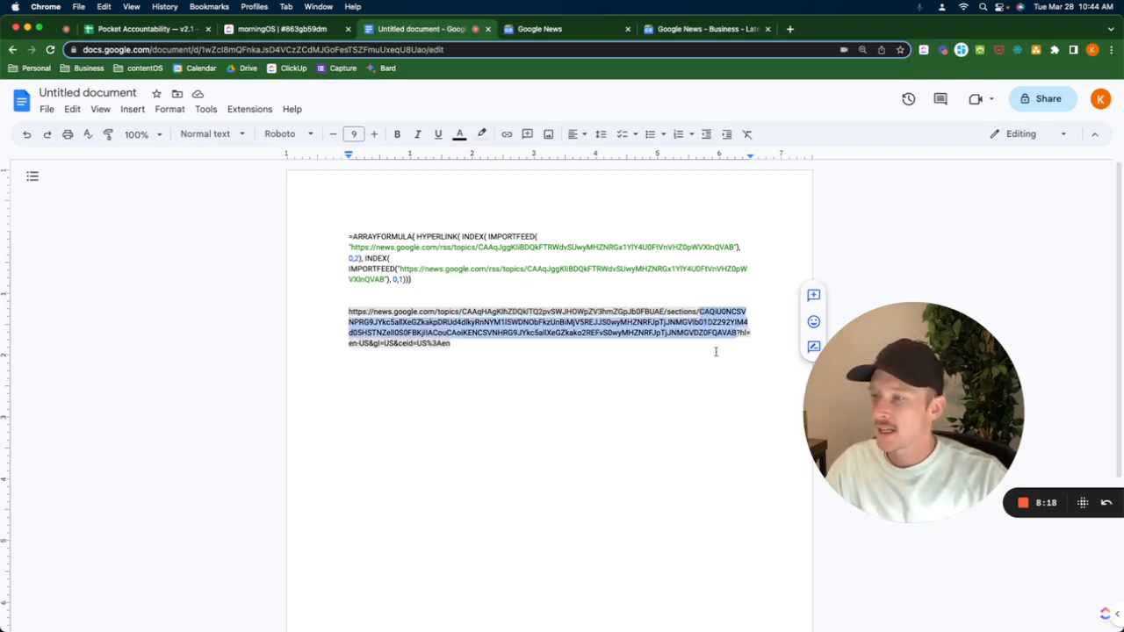
pyautogui.click(503, 311)
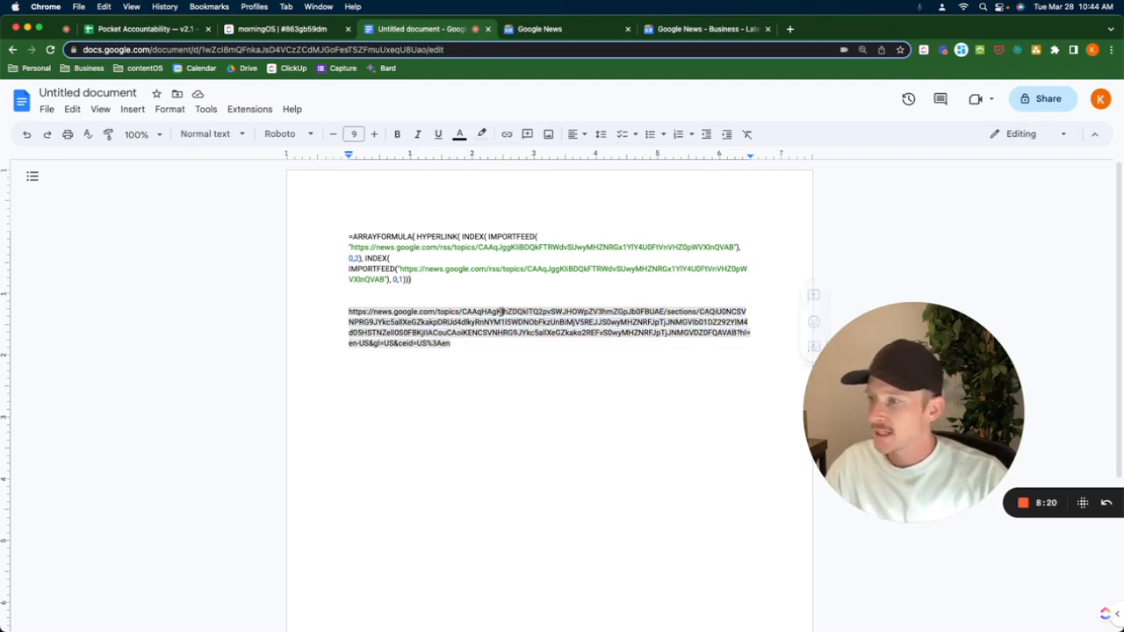
pyautogui.doubleClick(518, 311)
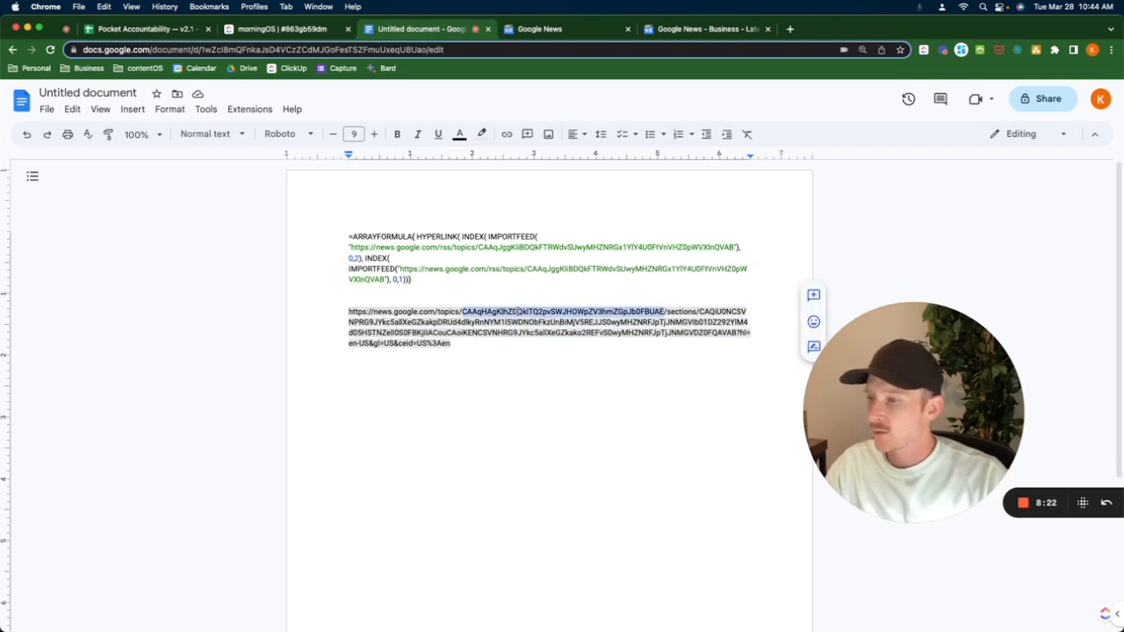
pyautogui.doubleClick(514, 322)
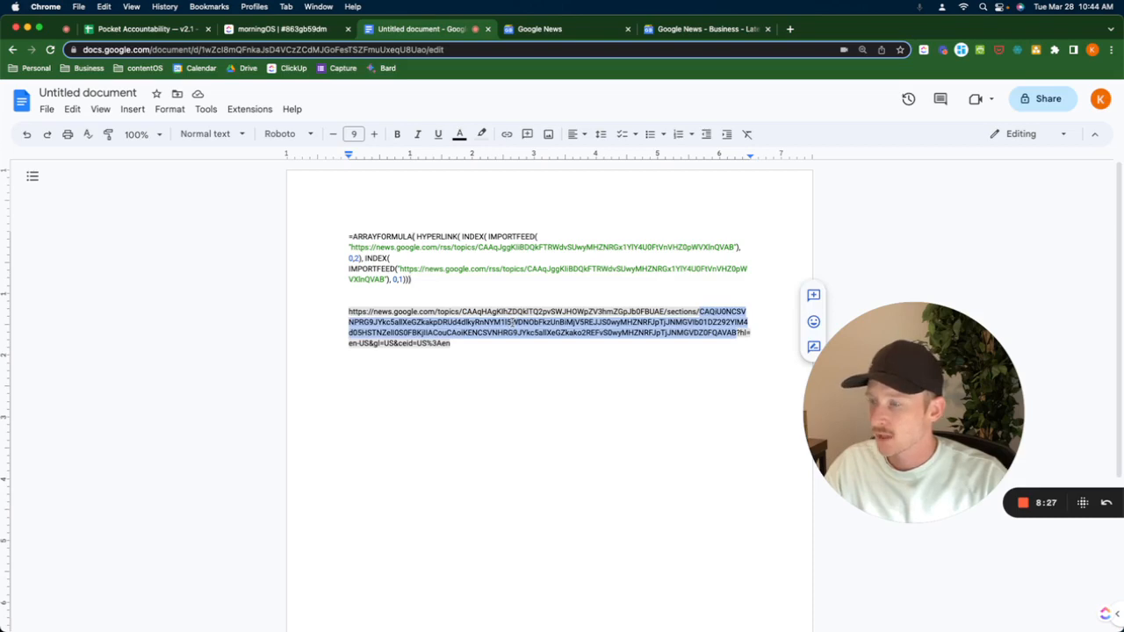
pyautogui.click(513, 351)
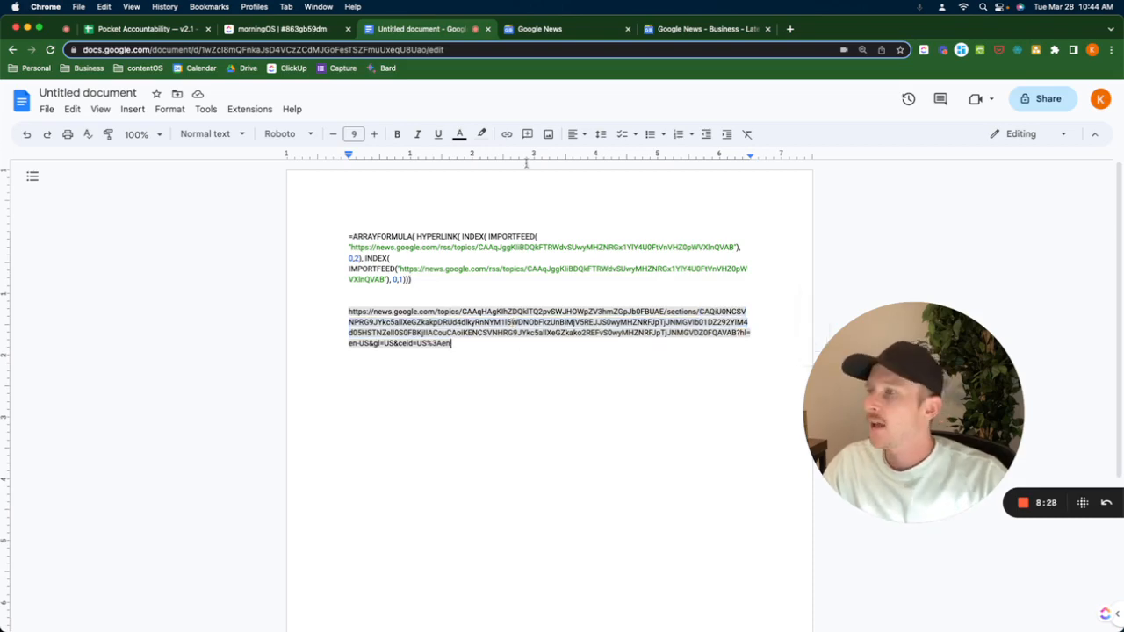
# - Switch to the Pocket Accountability spreadsheet, reload it and look through the World, US, Local and Business headlines
pyautogui.click(140, 29)
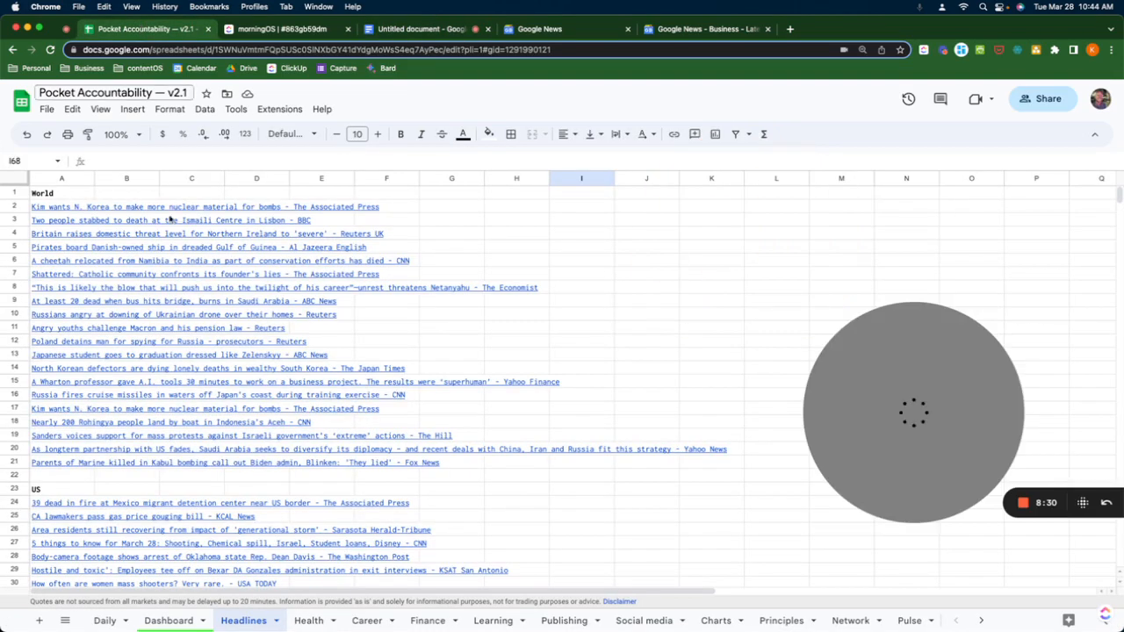
pyautogui.click(446, 316)
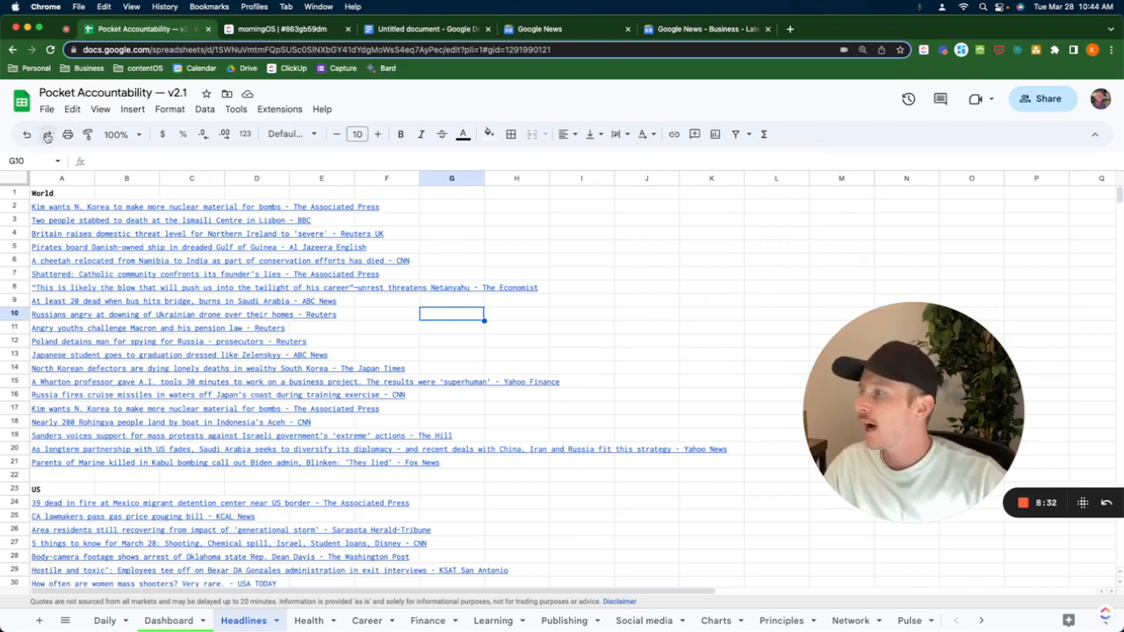
pyautogui.click(50, 49)
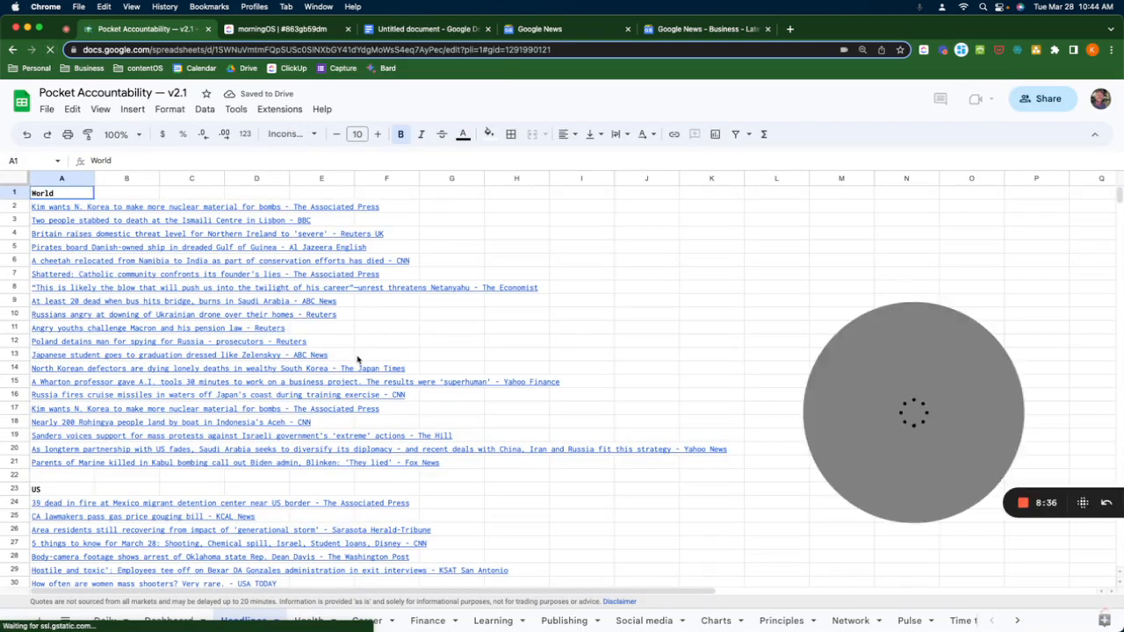
pyautogui.scroll(-8, 426, 342)
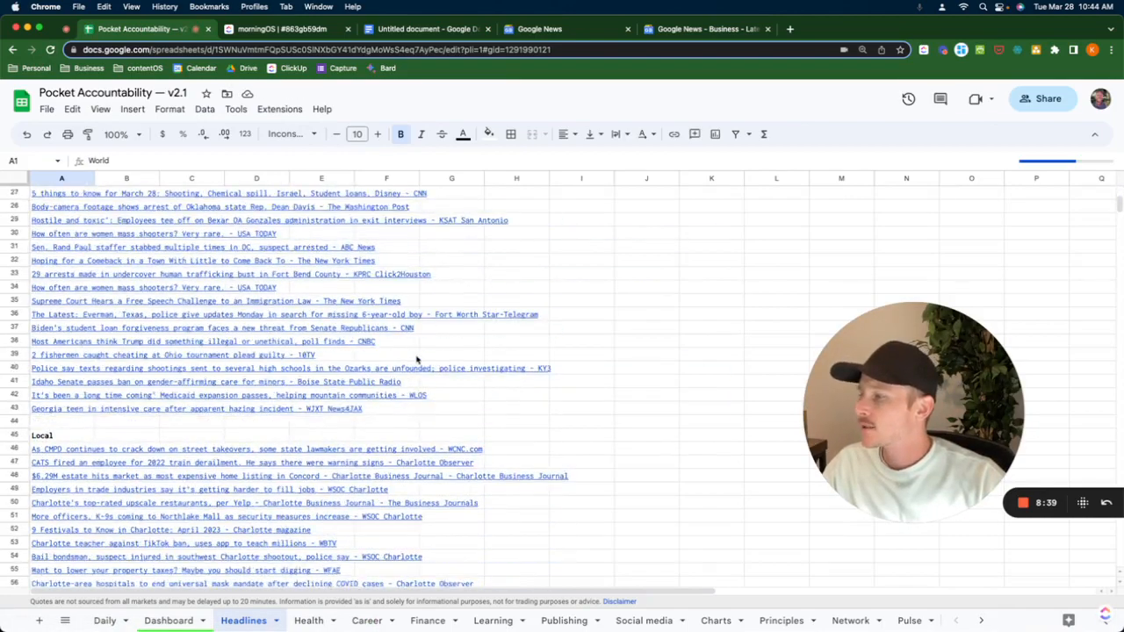
pyautogui.scroll(-11, 417, 359)
pyautogui.scroll(18, 417, 359)
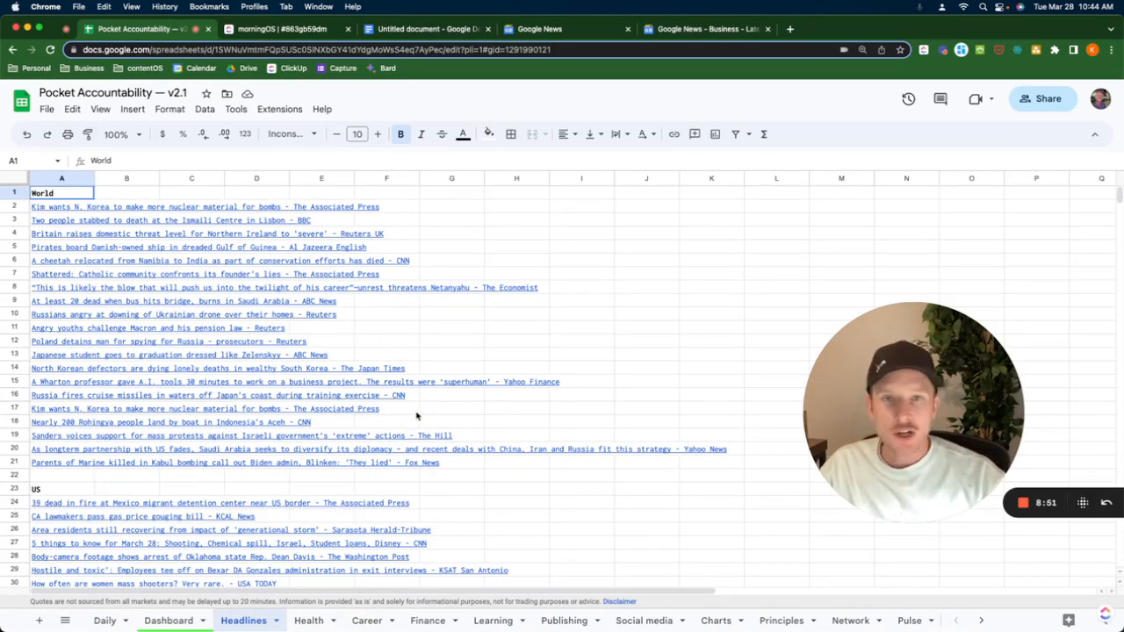
# - Return to the Google Docs document and select the complete ARRAYFORMULA text
pyautogui.click(414, 29)
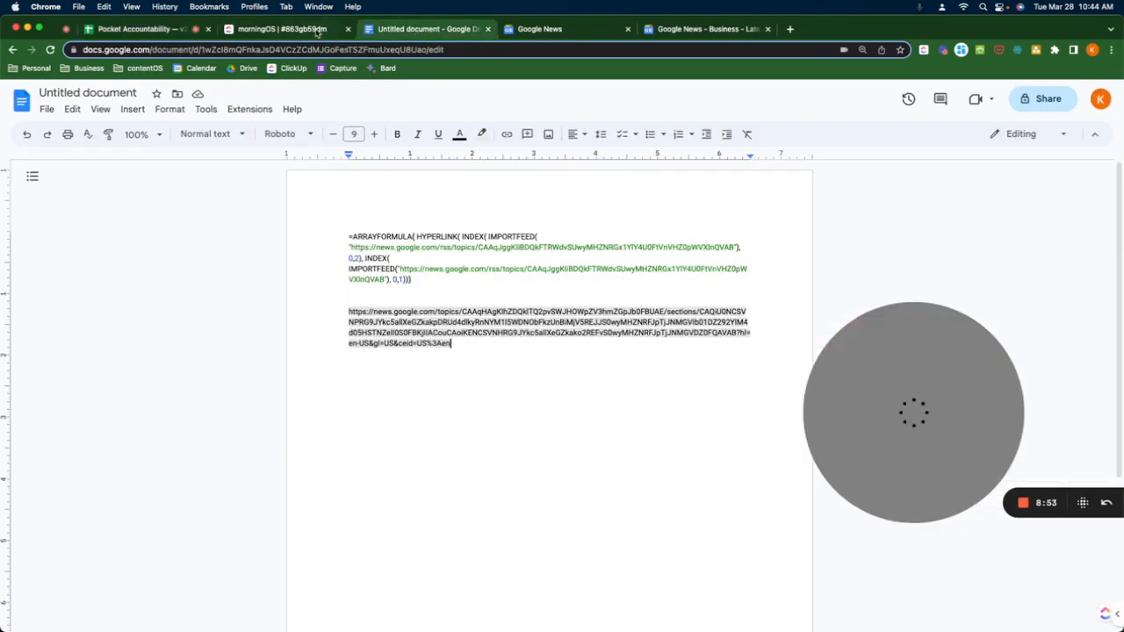
pyautogui.moveTo(429, 278); pyautogui.dragTo(323, 238)
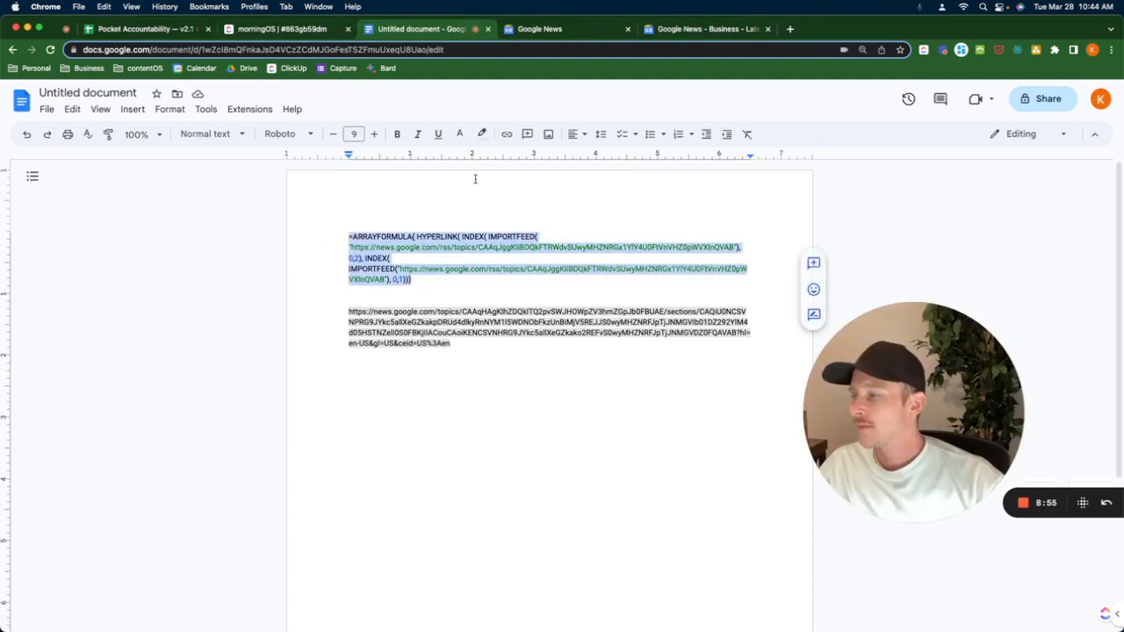